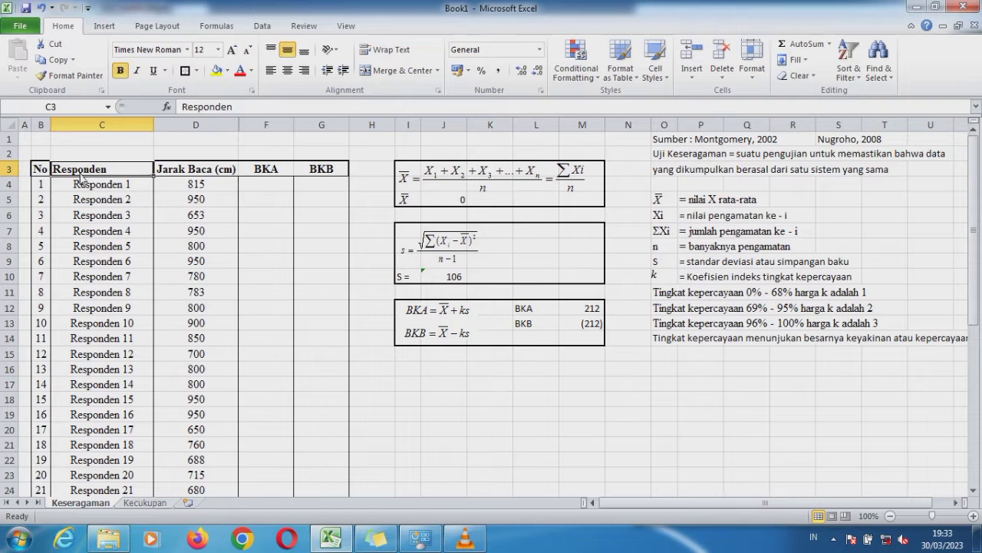
Step: Examine the Jarak Baca (cm) values of the respondents in the Keseragaman table down to Responden 40
key("Right")
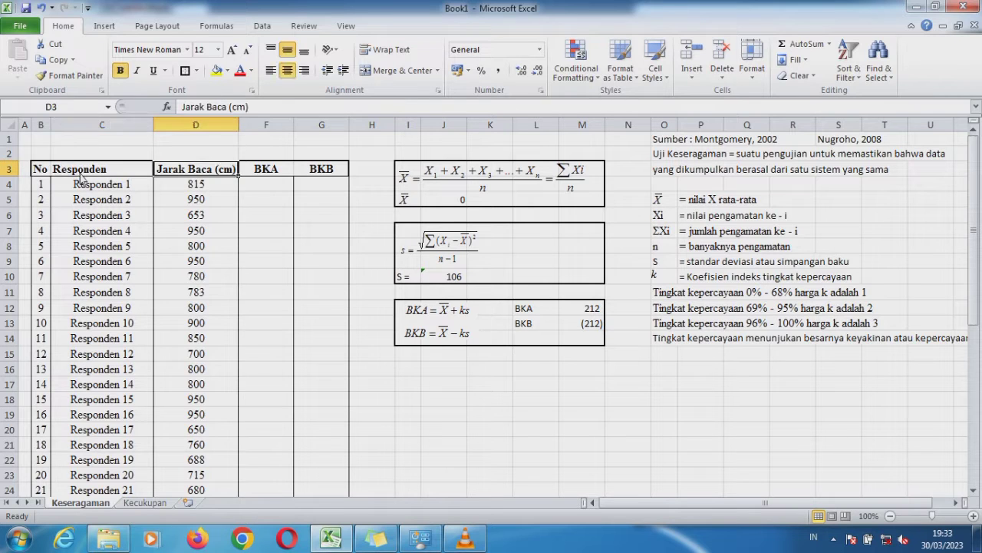
key("Down")
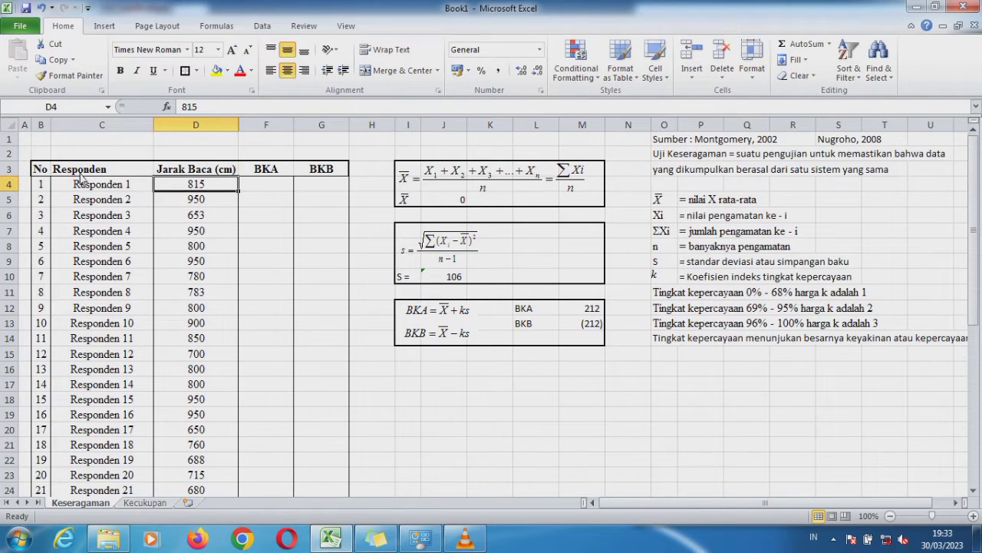
key("Down")
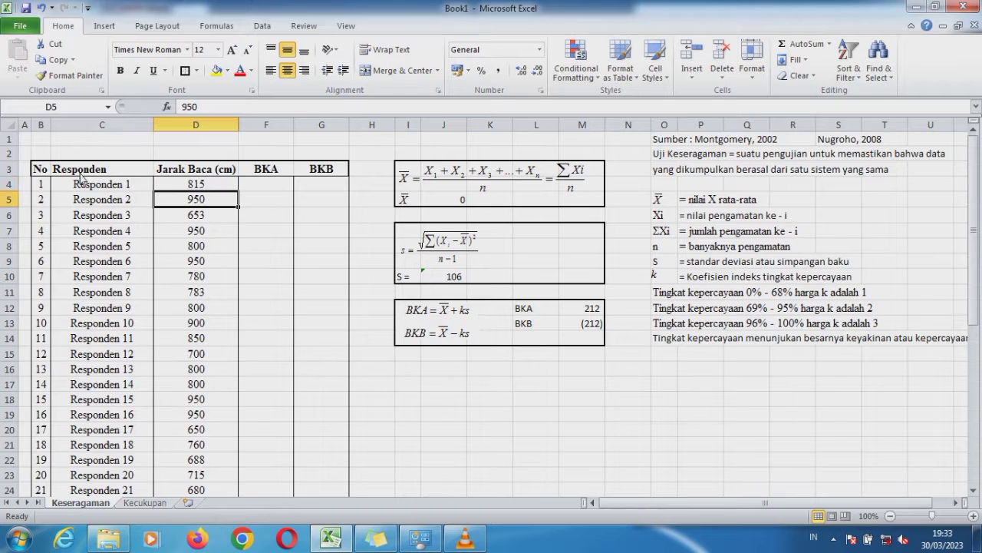
key("Down")
key("Left")
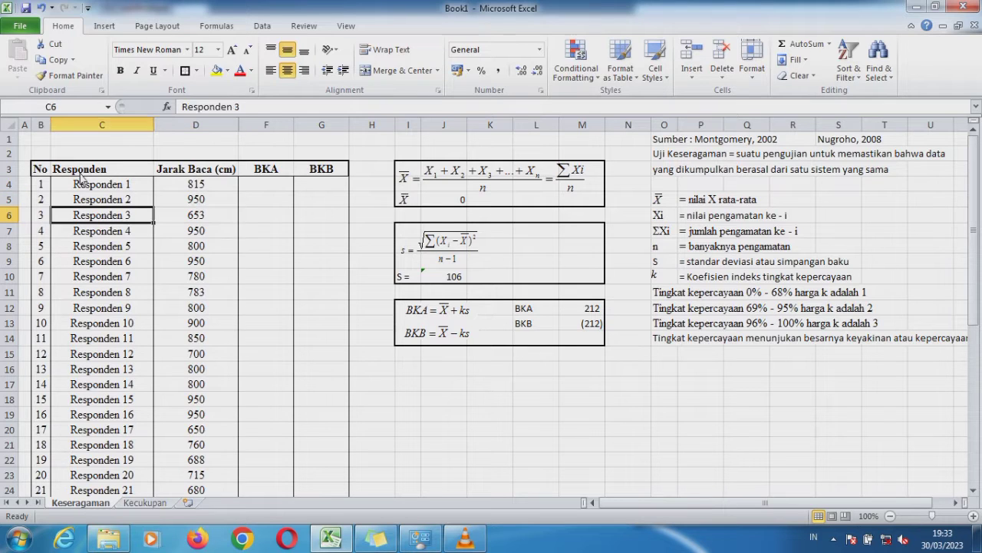
key("shift+Right")
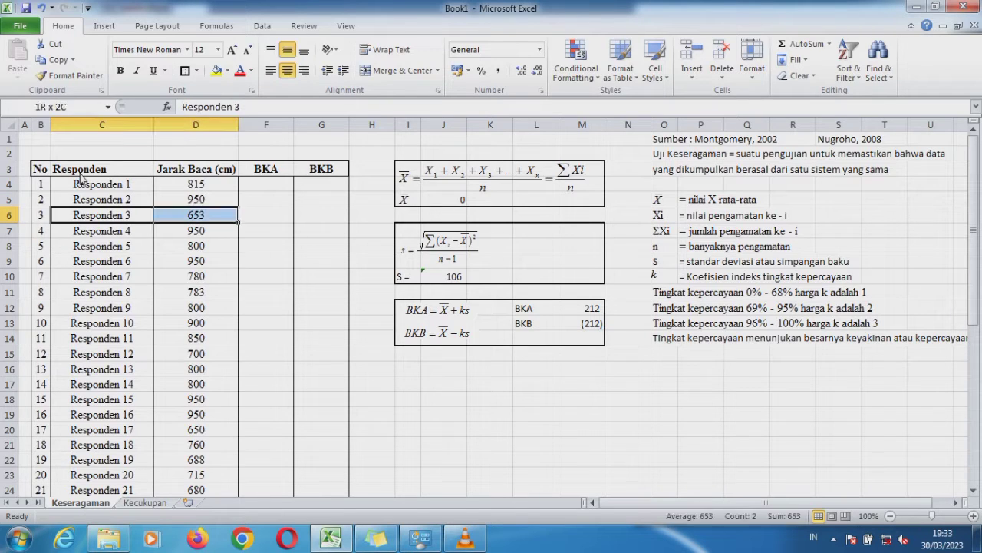
key("shift+Down")
key("shift+Down")
key("shift+Down")
key("shift+Down")
key("shift+Down")
key("shift+Down")
key("shift+Down")
key("shift+Down")
key("shift+Down")
key("shift+Down")
key("shift+Down")
key("shift+Down")
key("shift+Down")
key("shift+Down")
key("shift+Down")
key("shift+Down")
key("shift+Down")
key("shift+Down")
key("shift+Down")
key("shift+Down")
key("shift+Down")
key("shift+Down")
key("shift+Down")
key("shift+Down")
key("shift+Down")
key("shift+Down")
key("shift+Down")
key("shift+Down")
key("shift+Down")
key("shift+Down")
key("shift+Down")
key("shift+Down")
key("shift+Down")
key("shift+Down")
key("shift+Down")
key("shift+Down")
key("shift+Down")
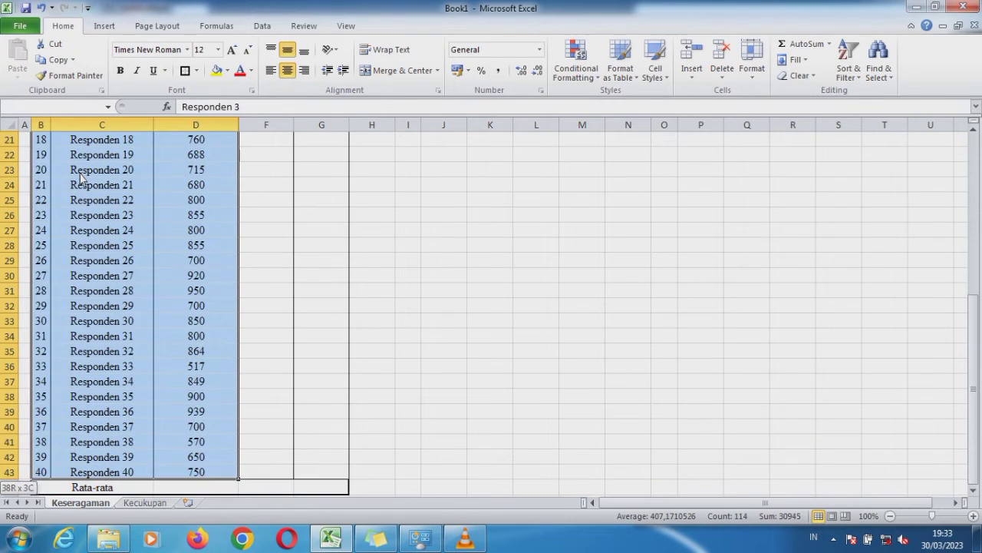
Step: Review the Jarak Baca (cm) column from Responden 40 back up to its header
left_click(90, 476)
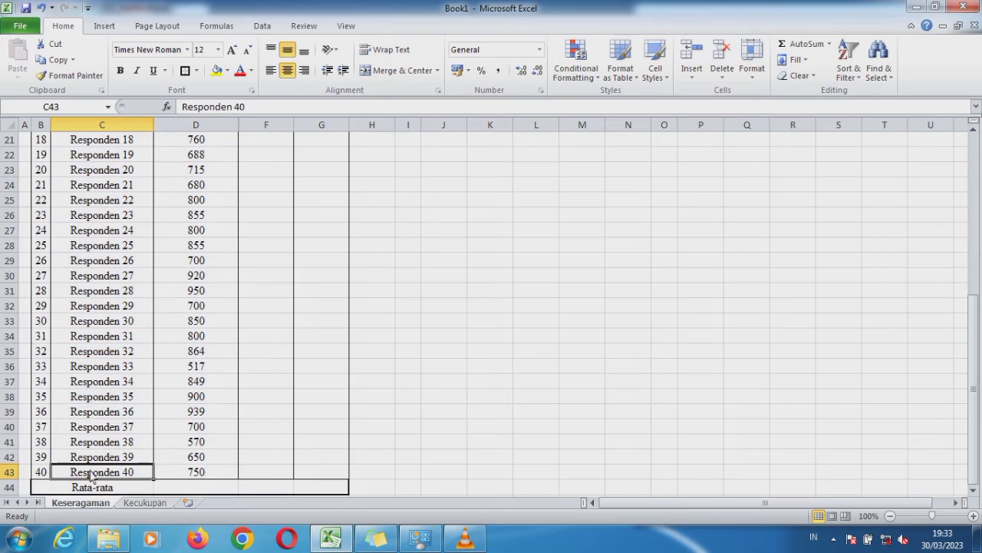
key("Right")
key("Up")
key("Up")
key("Up")
key("Up")
key("Up")
key("Up")
key("Up")
key("Up")
key("Up")
key("Up")
key("Up")
key("Up")
key("Up")
key("Up")
key("Up")
key("Up")
key("Up")
key("Up")
key("Up")
key("Up")
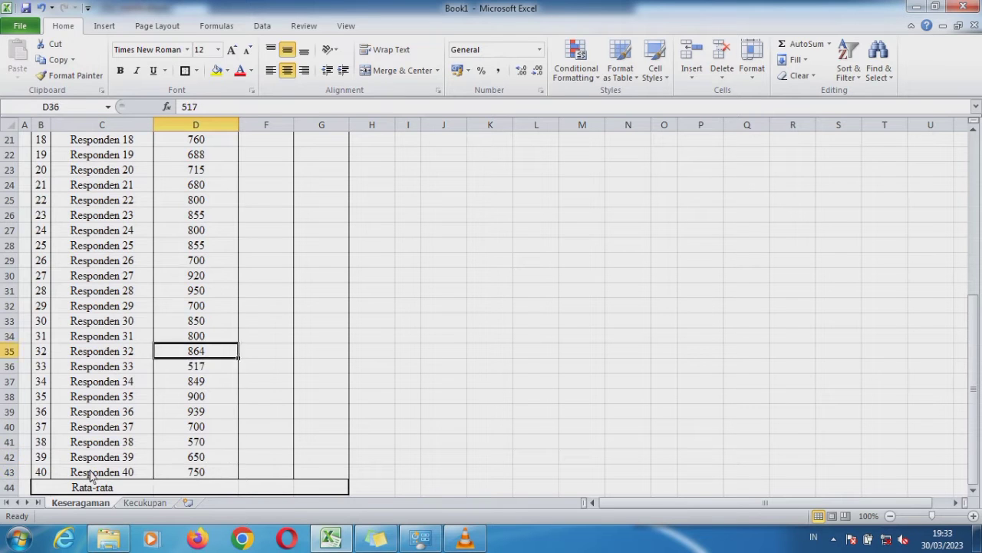
key("Up")
key("Up")
key("Up")
key("Up")
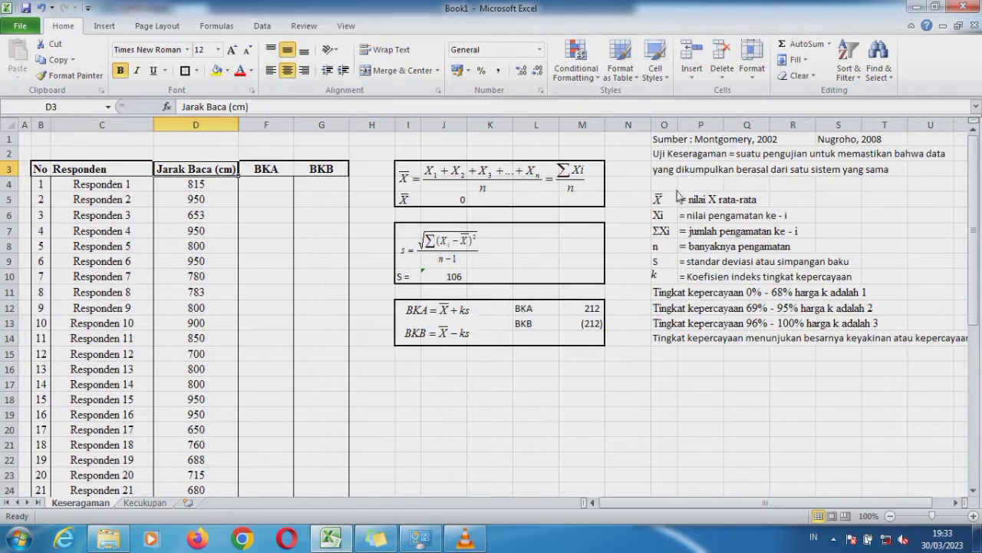
Step: Read the Uji Keseragaman definition, and the Uji Kecukupan definition on the Kecukupan sheet
left_click(660, 159)
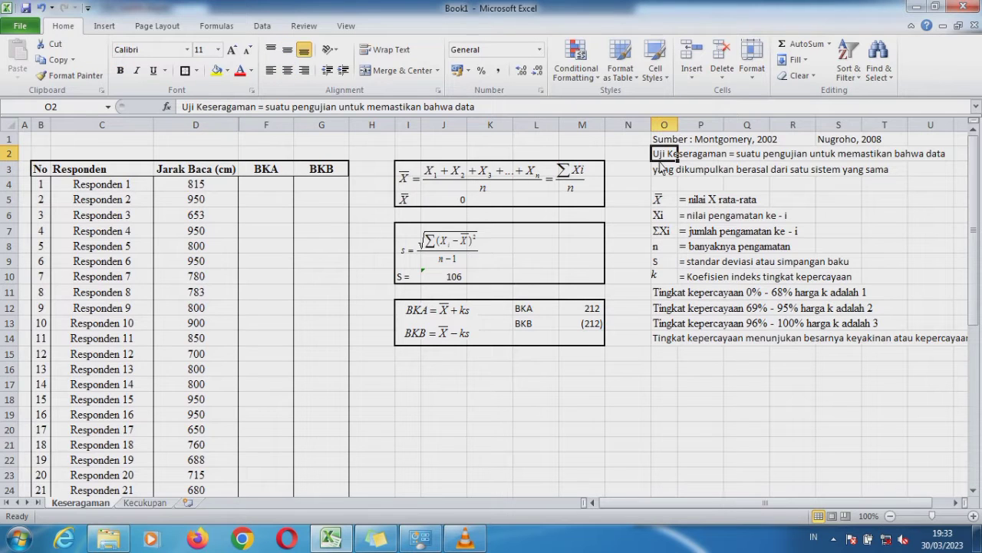
key("Down")
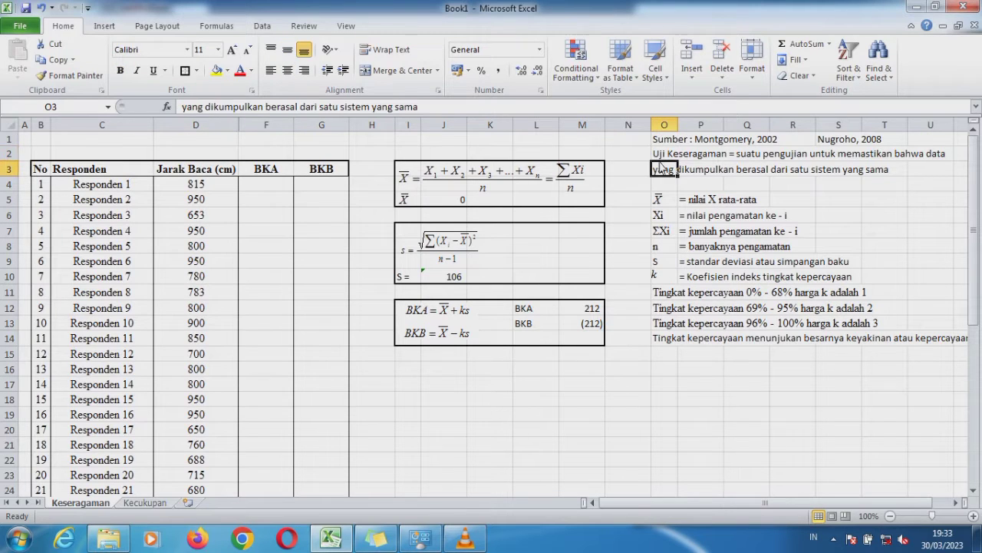
key("Right")
key("Right")
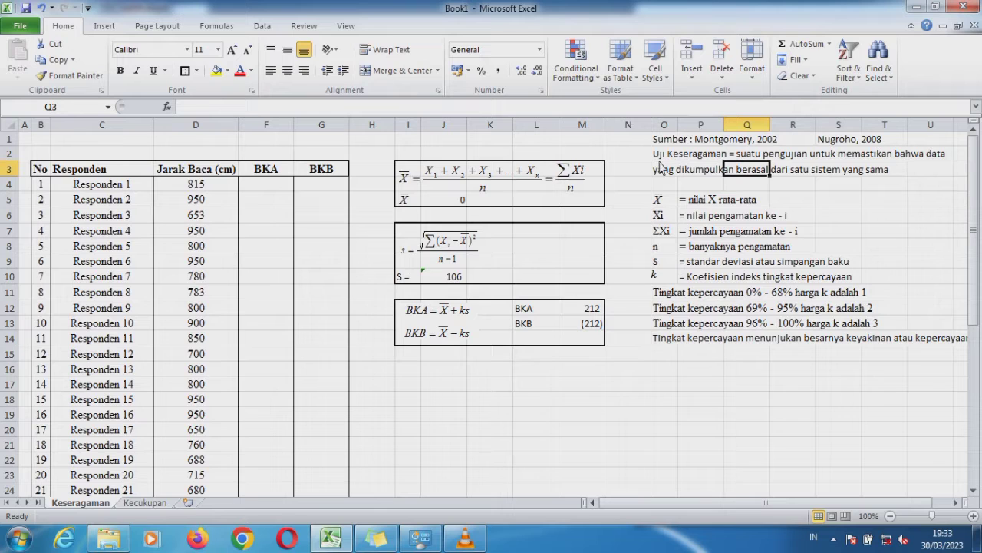
left_click(144, 503)
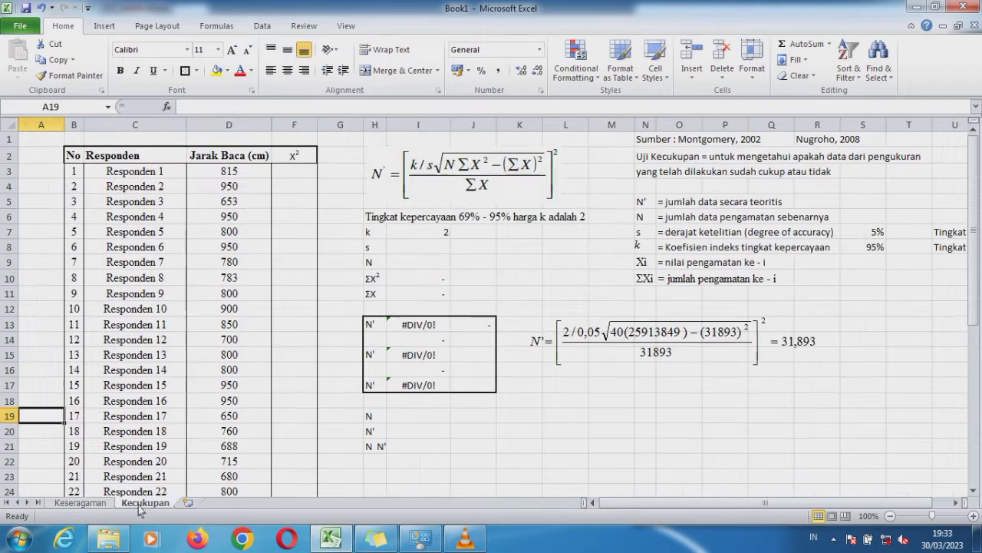
left_click(665, 160)
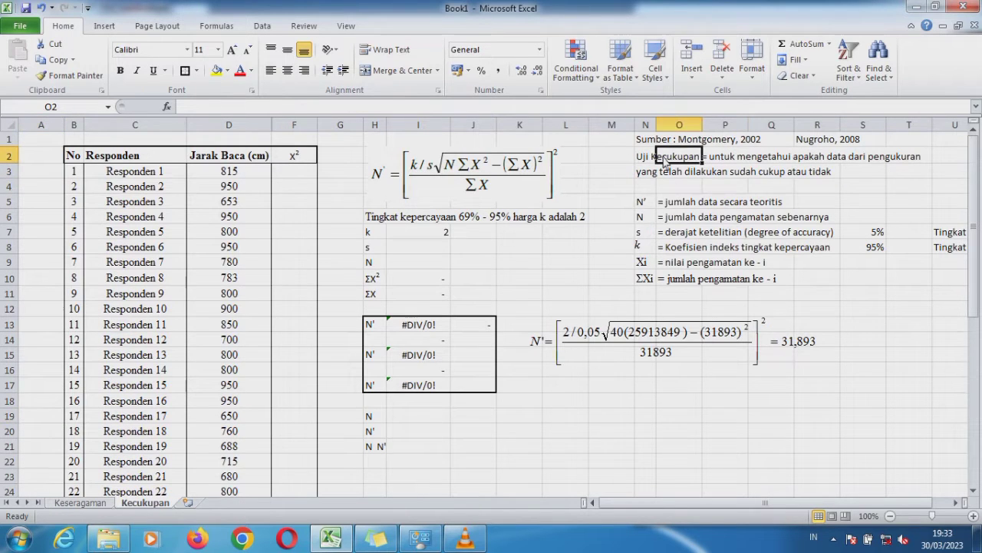
key("Left")
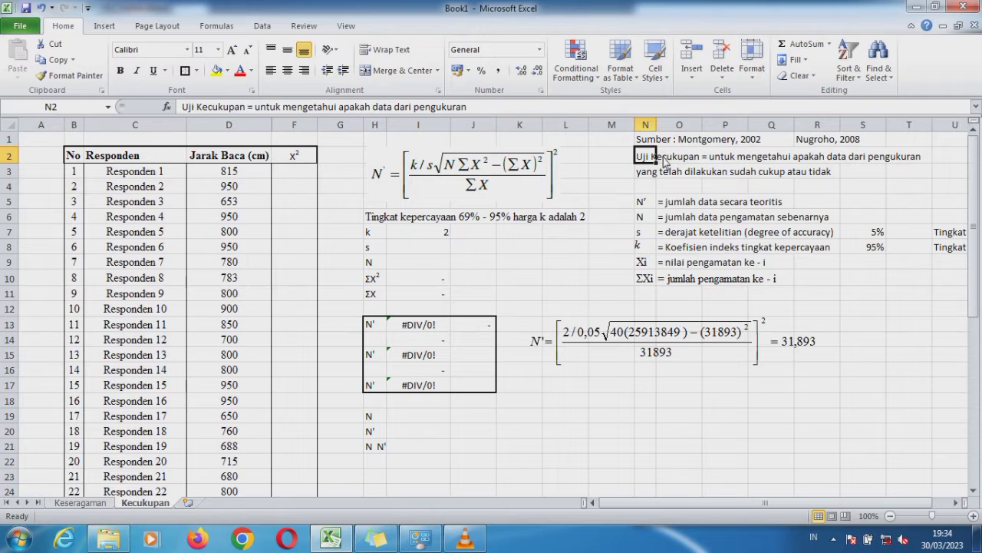
left_click(666, 161)
key("shift+Right")
key("shift+Right")
key("shift+Down")
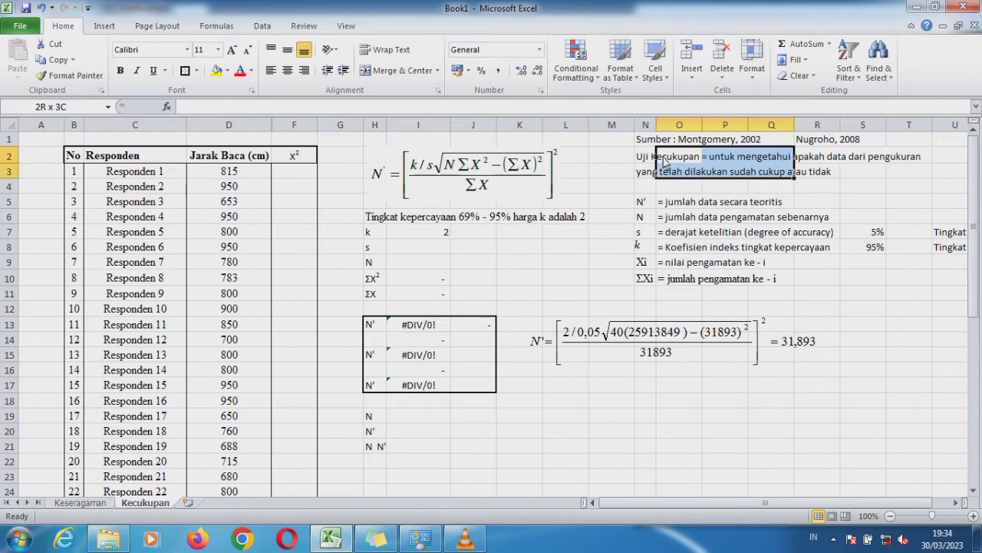
key("shift+Right")
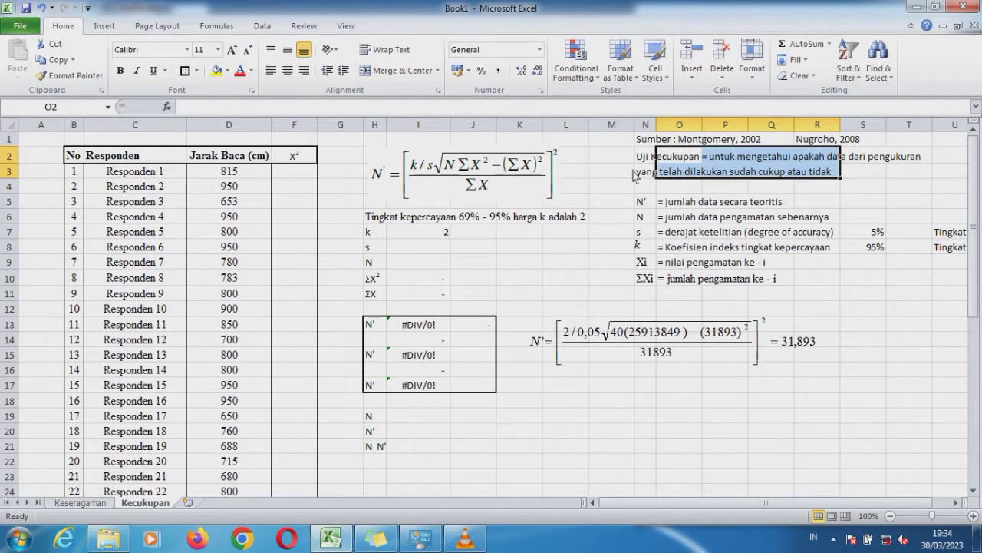
Step: Return to the Keseragaman sheet and examine the mean formula and the symbol definitions down to k
left_click(106, 506)
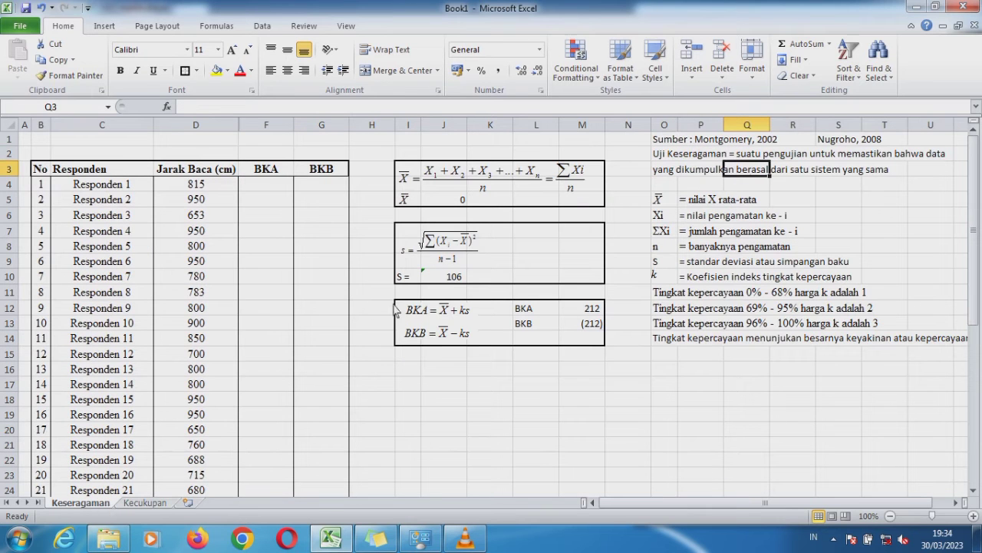
left_click(446, 178)
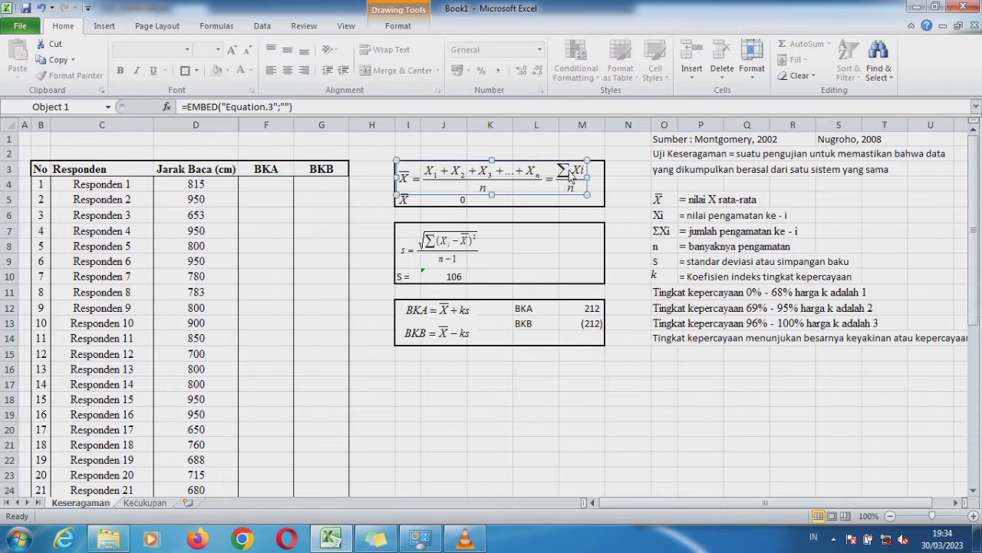
left_click(712, 202)
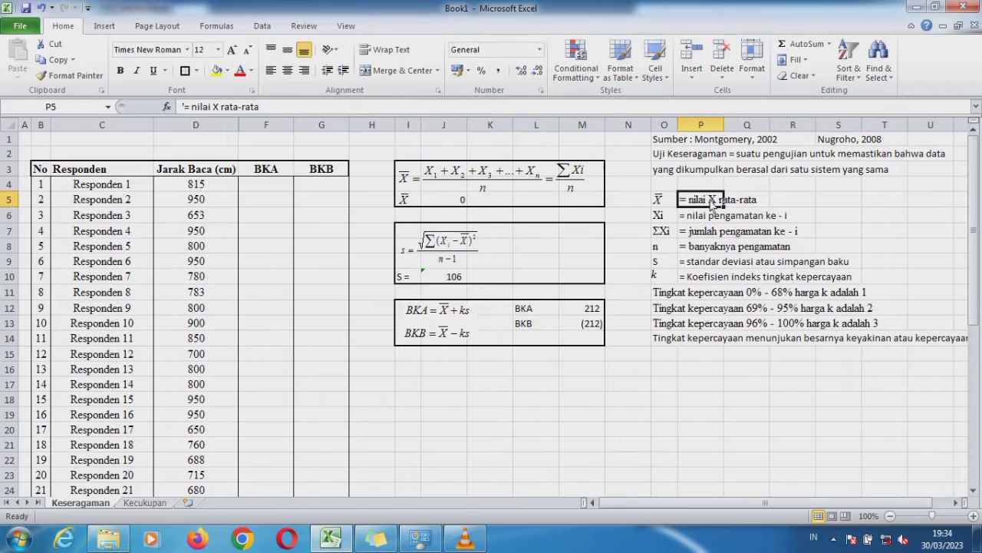
key("Down")
key("Down")
key("Down")
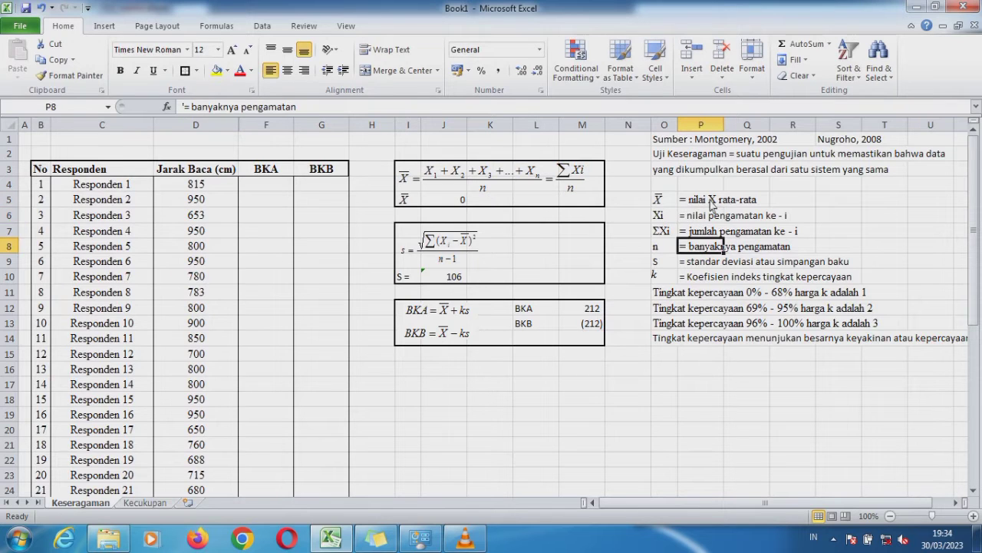
key("Down")
key("Down")
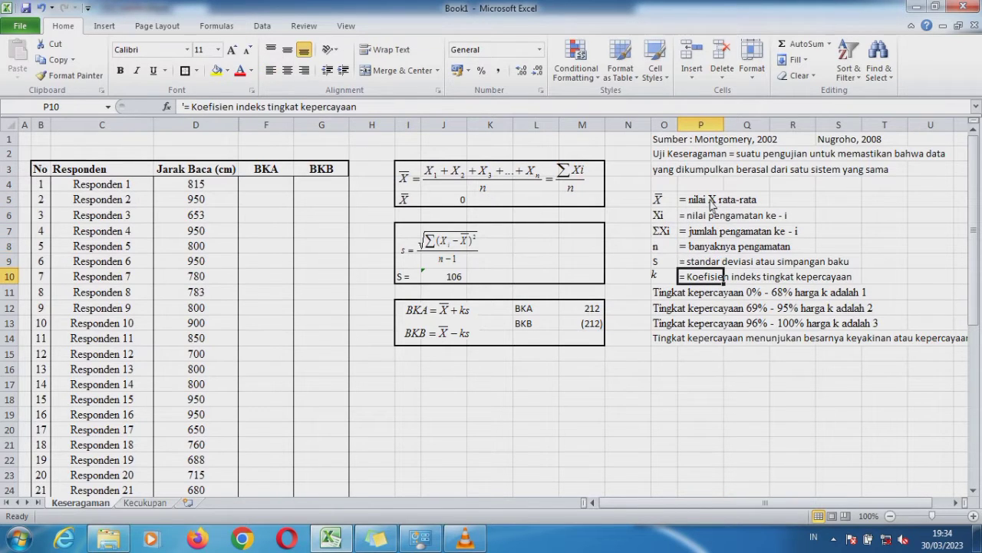
Step: Read the three notes on which k value applies to each range of Tingkat kepercayaan
key("Down")
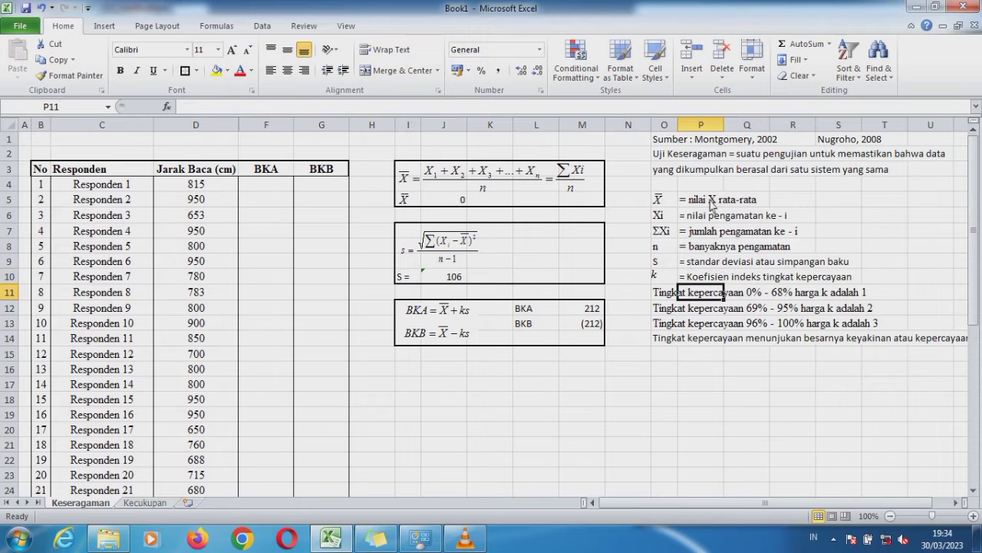
key("Right")
key("Right")
key("Right")
key("Right")
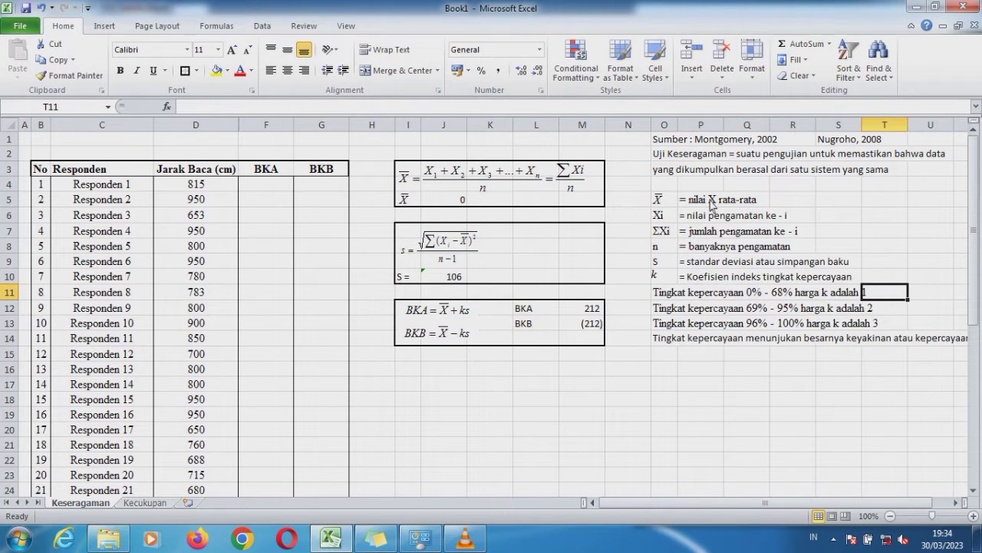
key("Down")
key("Left")
key("Left")
key("Right")
key("Right")
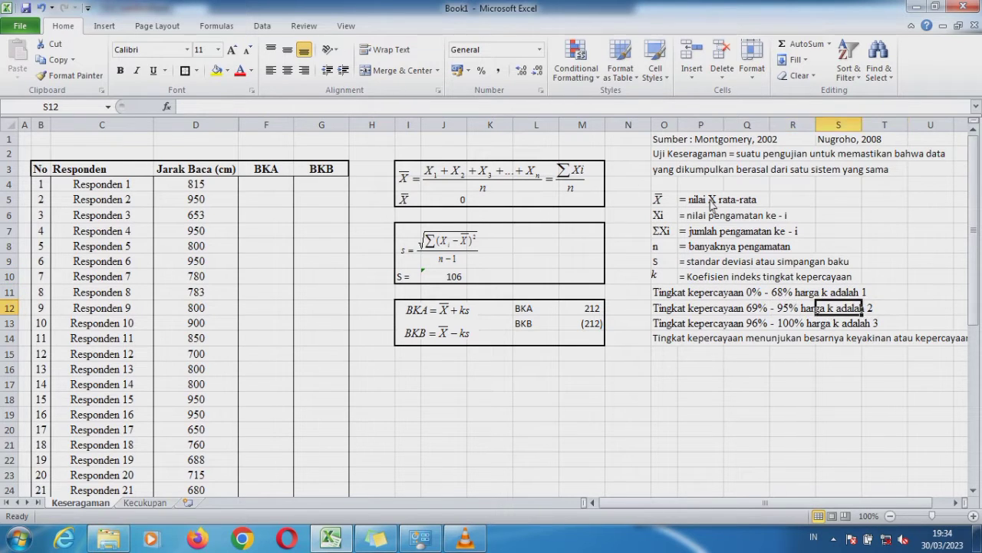
key("Down")
key("Left")
key("Left")
key("Right")
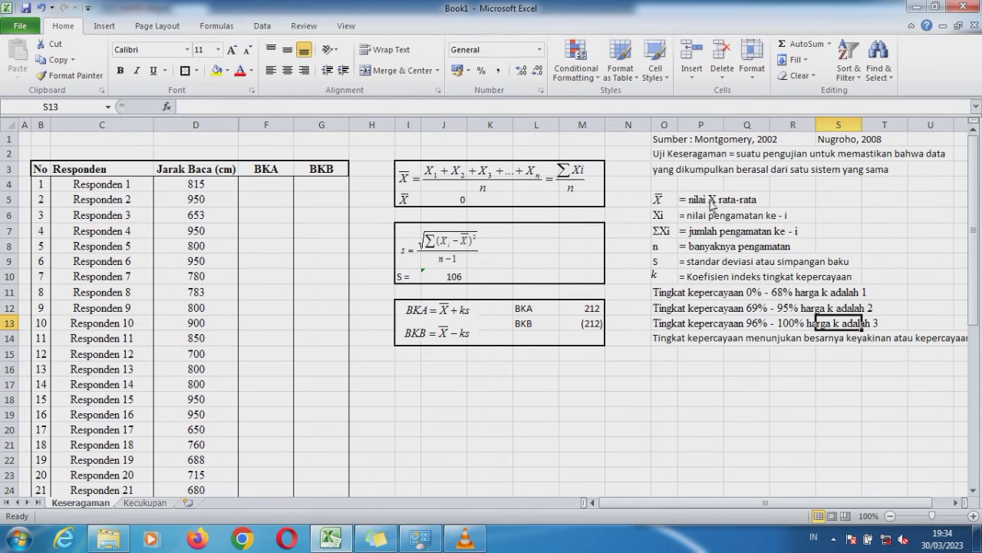
Step: Make the "Tingkat kepercayaan 69% - 95% harga k adalah 2" line in O12:T12 bold
left_click(674, 308)
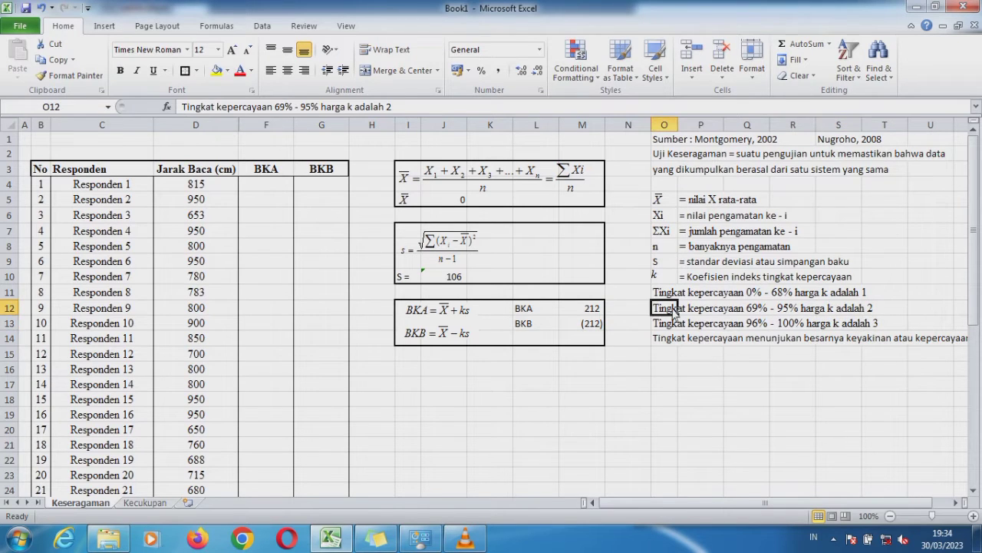
key("shift+Right")
key("shift+Right")
key("shift+Right")
key("shift+Right")
key("shift+Right")
key("ctrl+b")
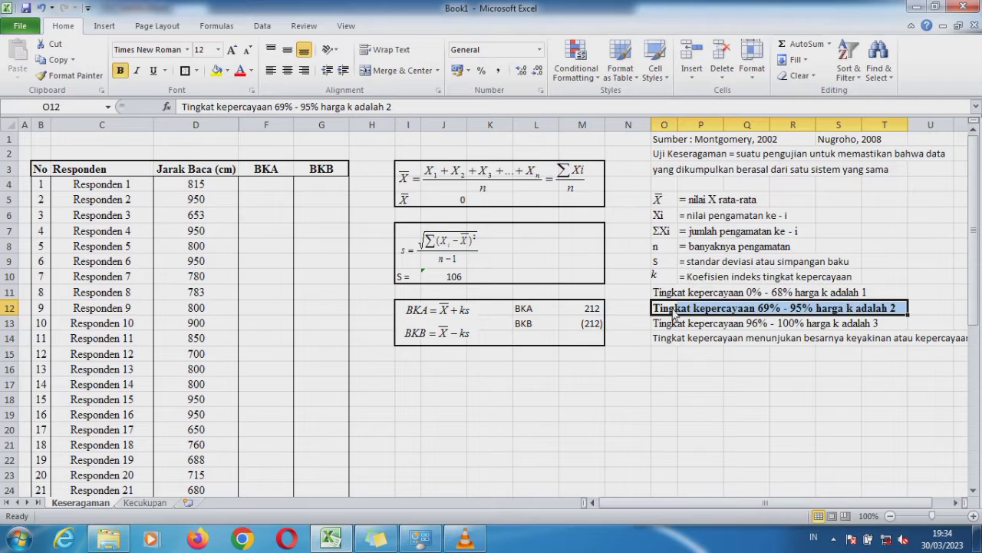
Step: Read the full note in row 14 on what Tingkat kepercayaan means, and return to the start of the row
key("Down")
key("Down")
key("Right")
key("Right")
key("Right")
key("Right")
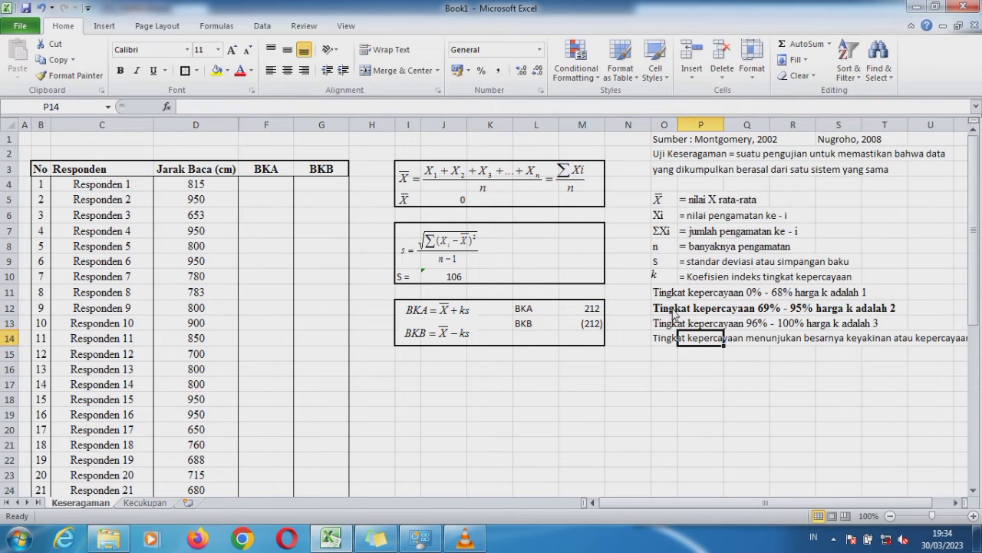
key("Right")
key("Right")
key("Right")
key("Right")
key("Right")
key("Right")
key("Right")
key("Right")
key("Right")
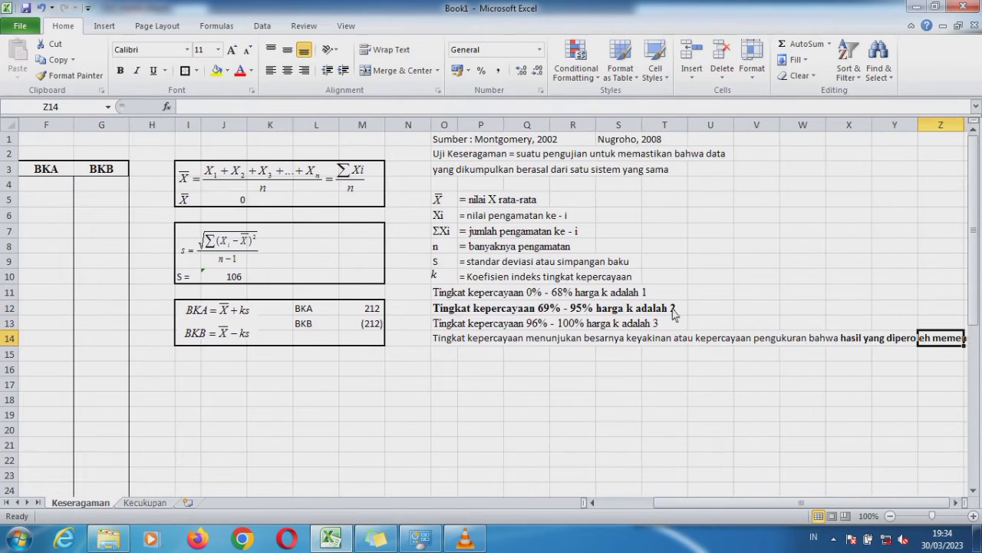
key("Left")
key("Left")
key("Left")
key("Left")
key("Left")
key("Left")
key("Left")
key("Left")
key("Left")
key("Left")
key("Left")
key("Left")
key("Left")
key("Left")
key("Left")
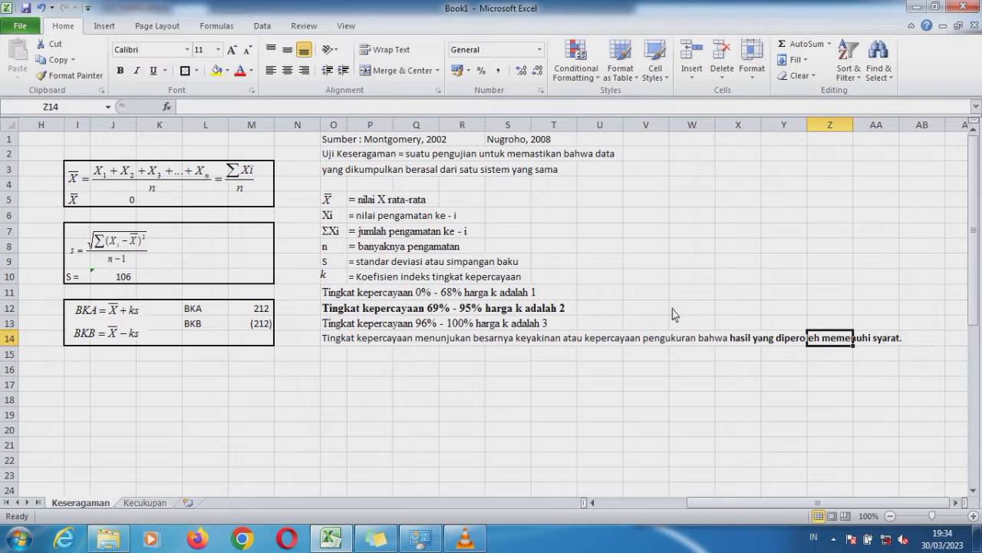
key("Home")
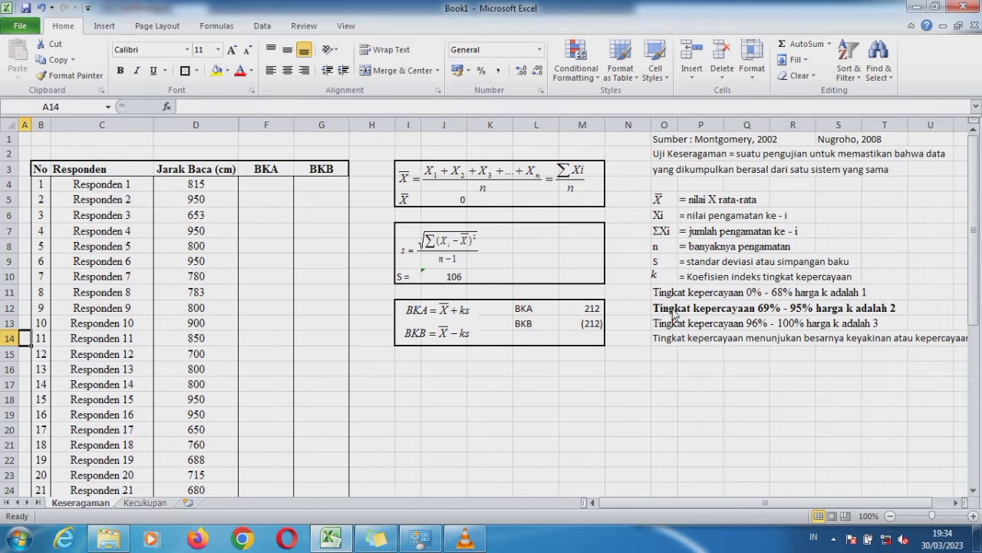
Step: Calculate the Rata-rata of Jarak Baca (cm) in D44 as the AVERAGE of D4:D43
left_click(450, 203)
left_click(214, 377)
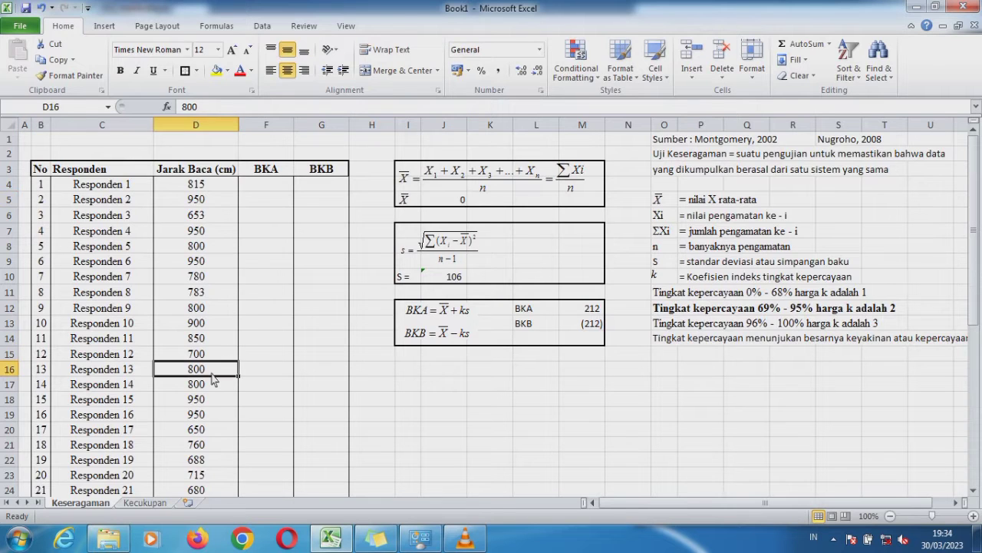
key("ctrl+Down")
key("Down")
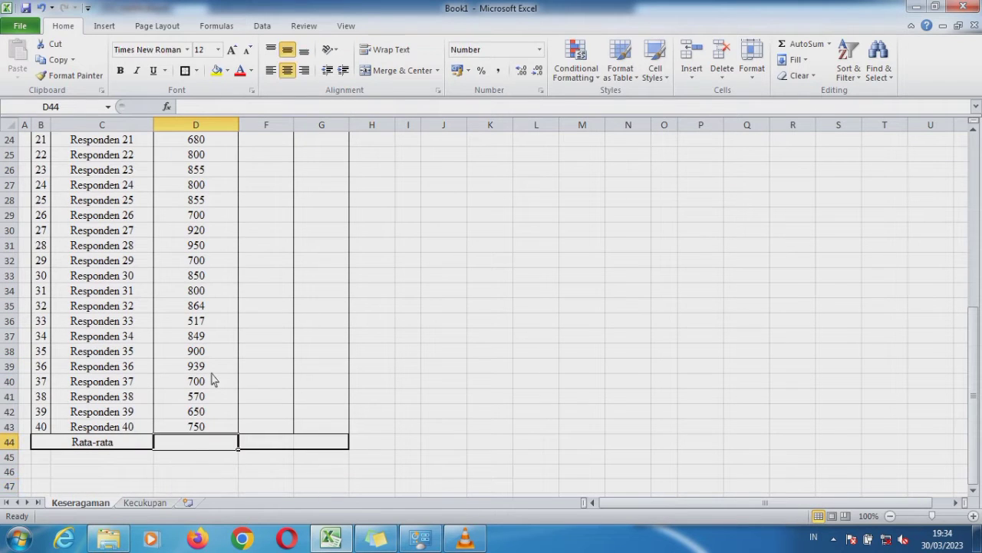
type("=ave")
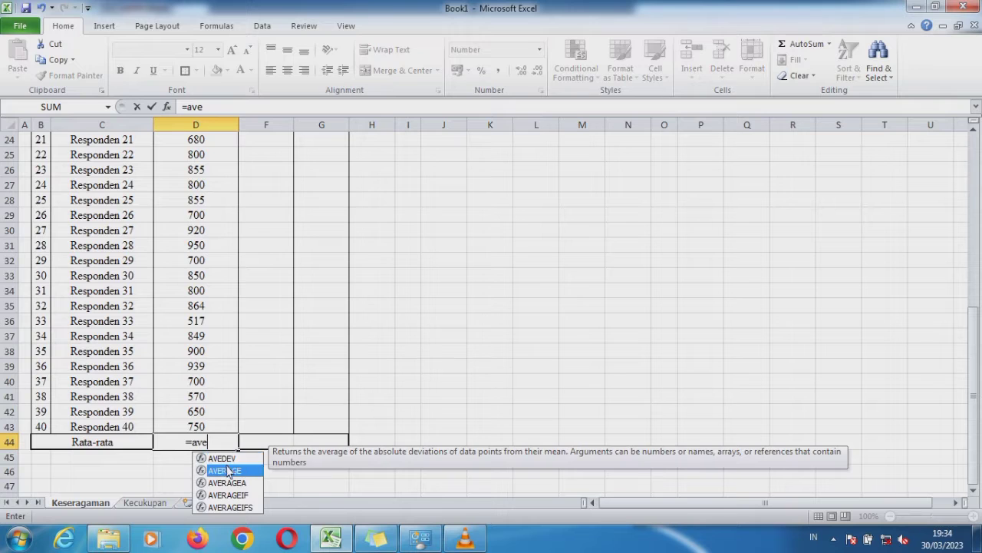
double_click(227, 469)
left_click(204, 355)
key("ctrl+Up")
key("Down")
key("Down")
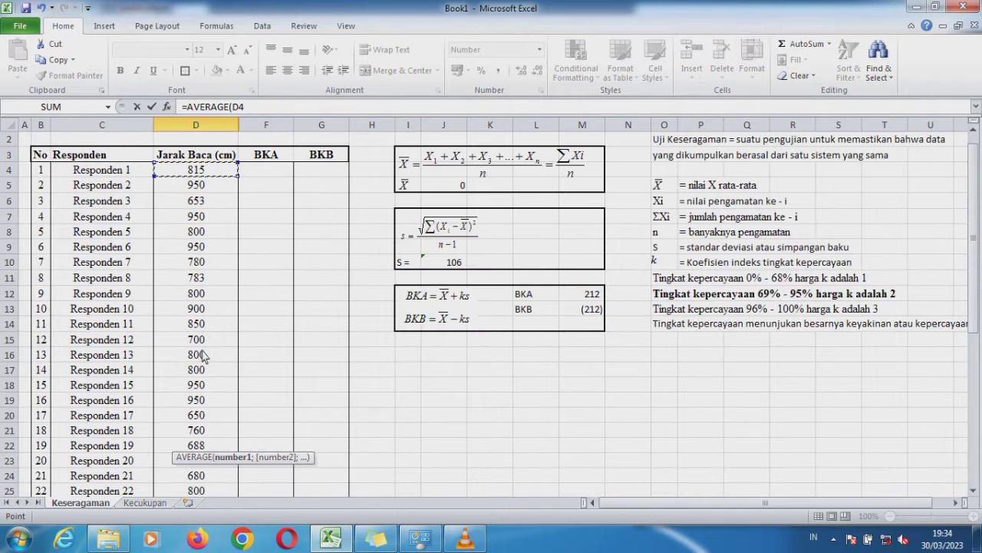
key("ctrl+shift+Down")
key("shift+Down")
key("shift+Up")
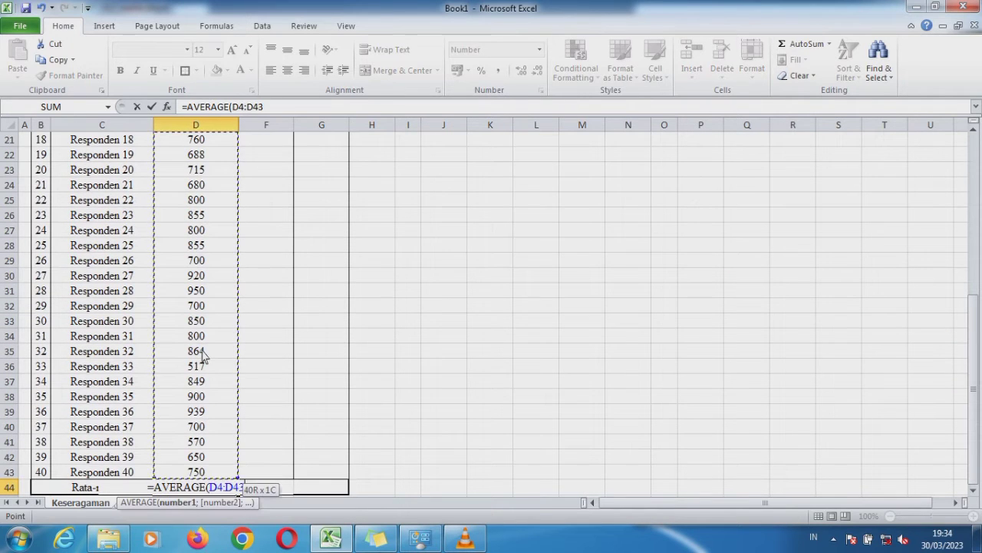
type(")")
key("Return")
key("Up")
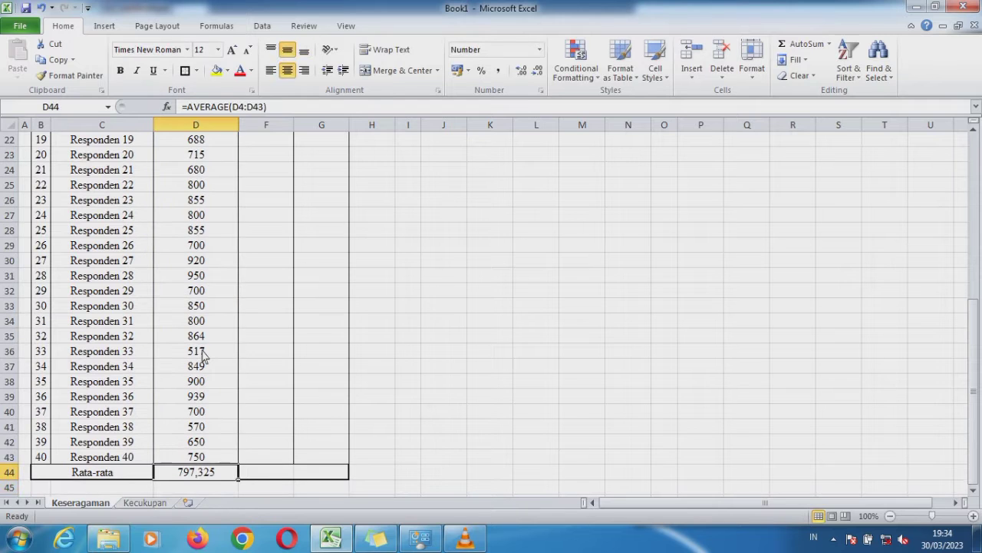
Step: Link the mean value X̄ in J5 to the Rata-rata in D44
key("Up")
key("Up")
key("Up")
key("Up")
key("Up")
key("Up")
key("Up")
key("Up")
key("Up")
key("Up")
key("Up")
key("Up")
key("Up")
key("Up")
key("Up")
key("Up")
key("Up")
key("Up")
key("Up")
key("Up")
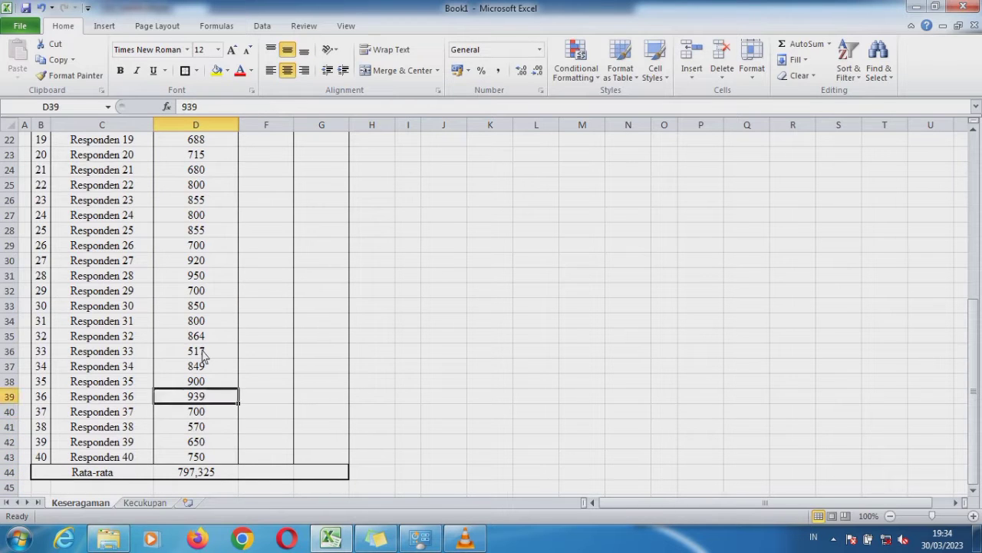
key("Up")
key("Up")
key("Up")
key("Up")
key("Up")
key("Up")
key("Up")
key("Up")
key("Up")
key("Up")
key("Up")
key("Up")
key("Up")
key("Up")
key("Up")
key("Up")
key("Up")
key("Up")
key("Up")
key("Up")
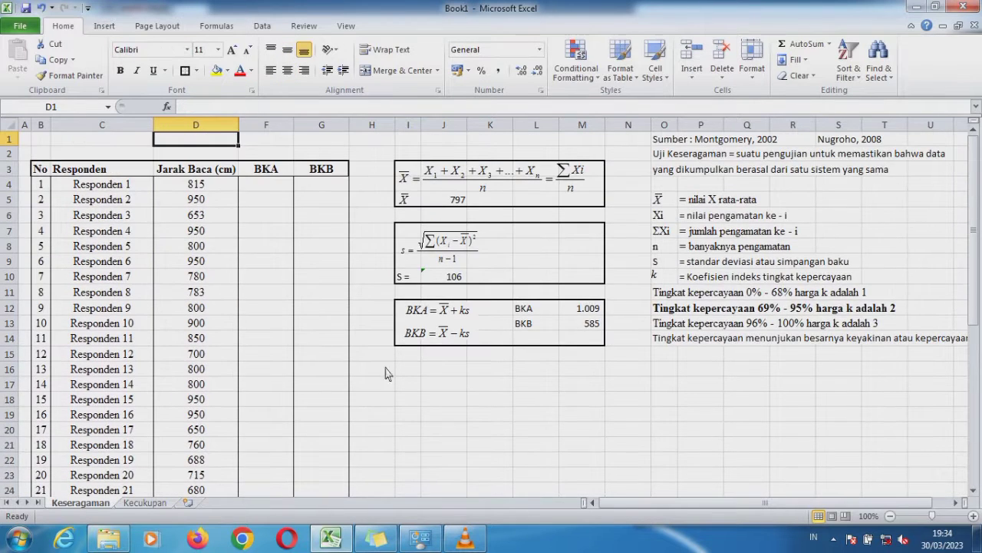
left_click(435, 201)
type("=")
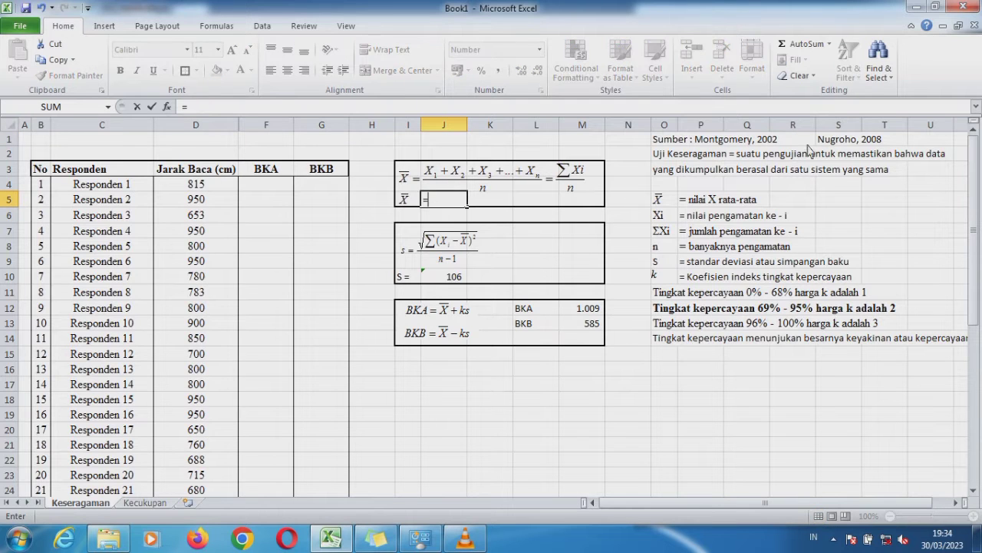
left_click_drag(973, 169, 959, 420)
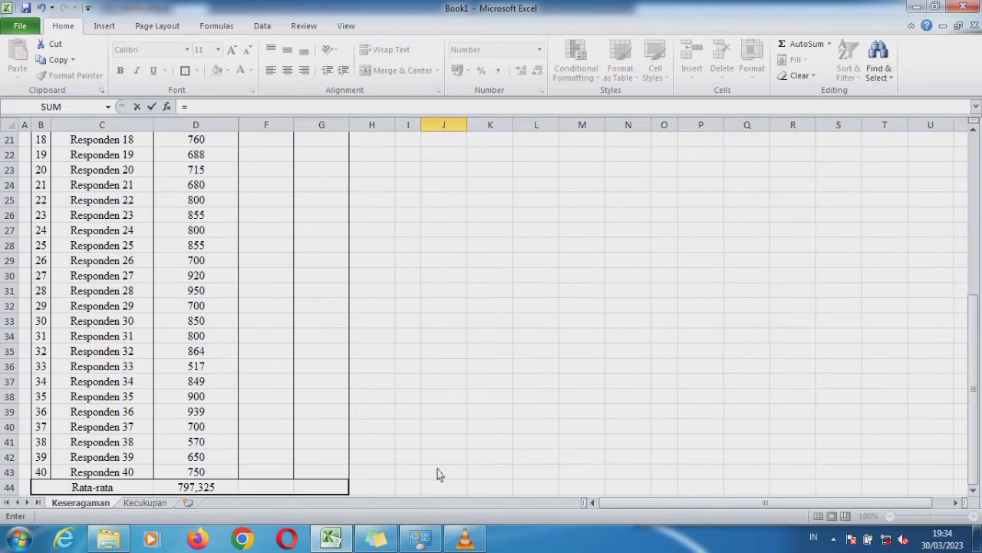
left_click(208, 488)
key("Return")
Step: Calculate the standard deviation S in J10 with STDEV.S over the range D4:D43
key("Up")
key("Up")
key("Up")
key("Up")
key("Up")
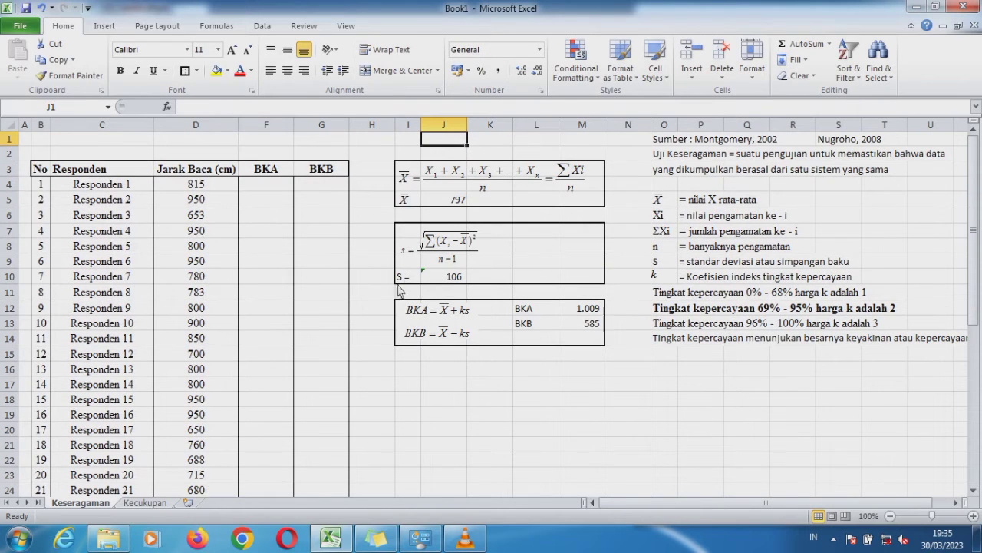
left_click(459, 244)
left_click(445, 280)
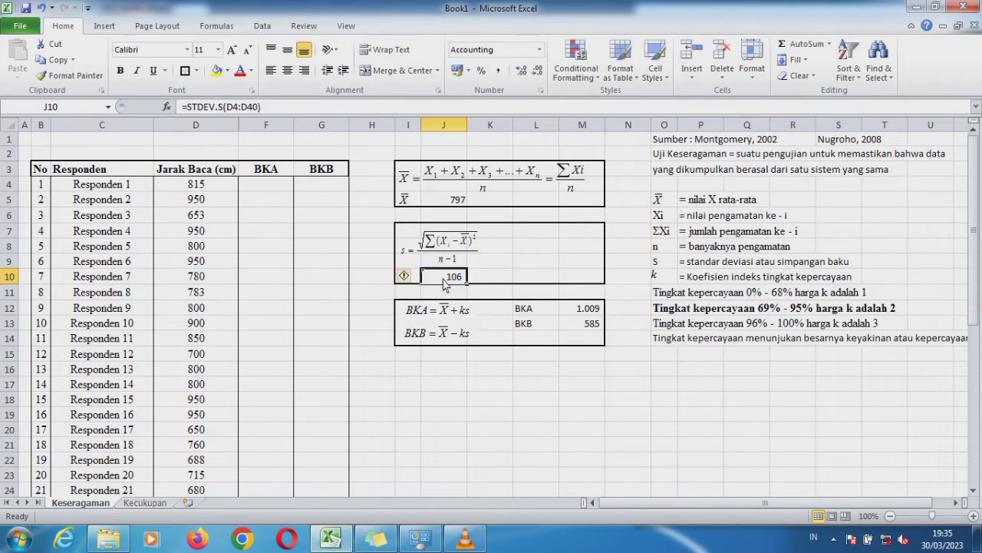
type("=st")
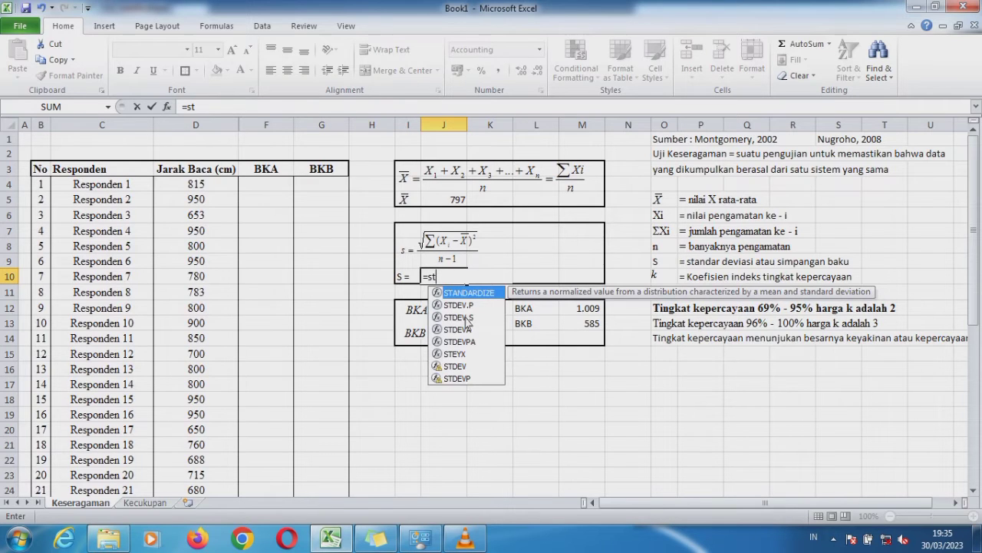
double_click(461, 317)
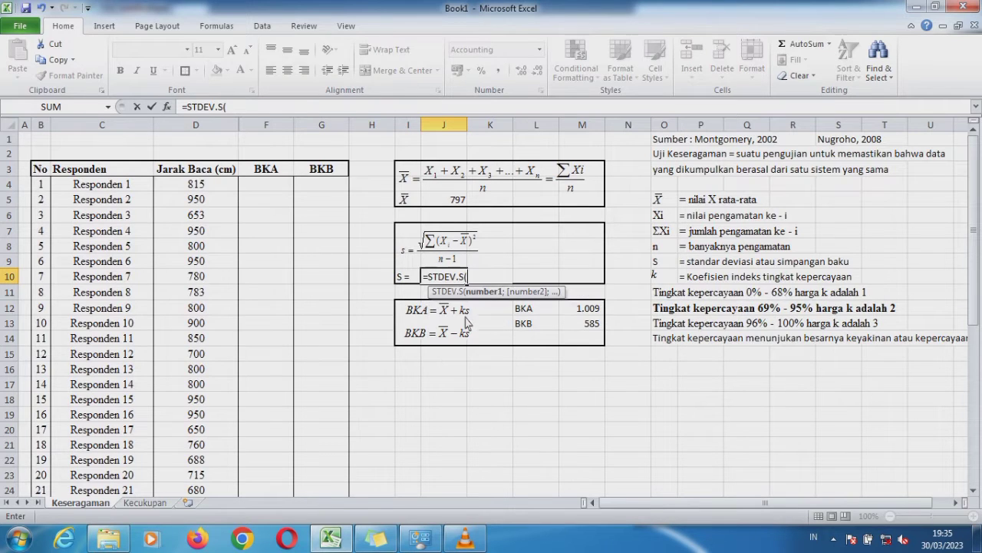
left_click(198, 190)
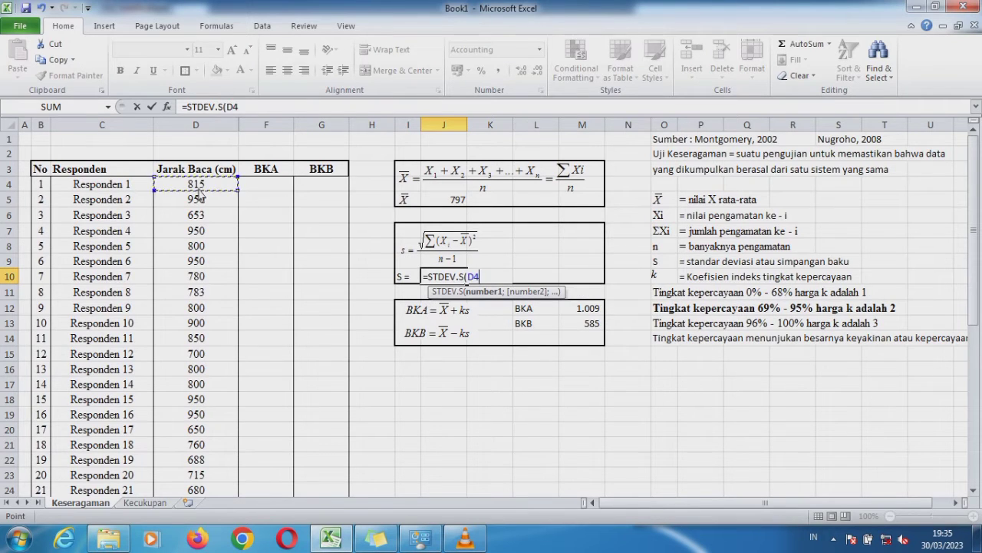
key("ctrl+shift+Down")
key("shift+Up")
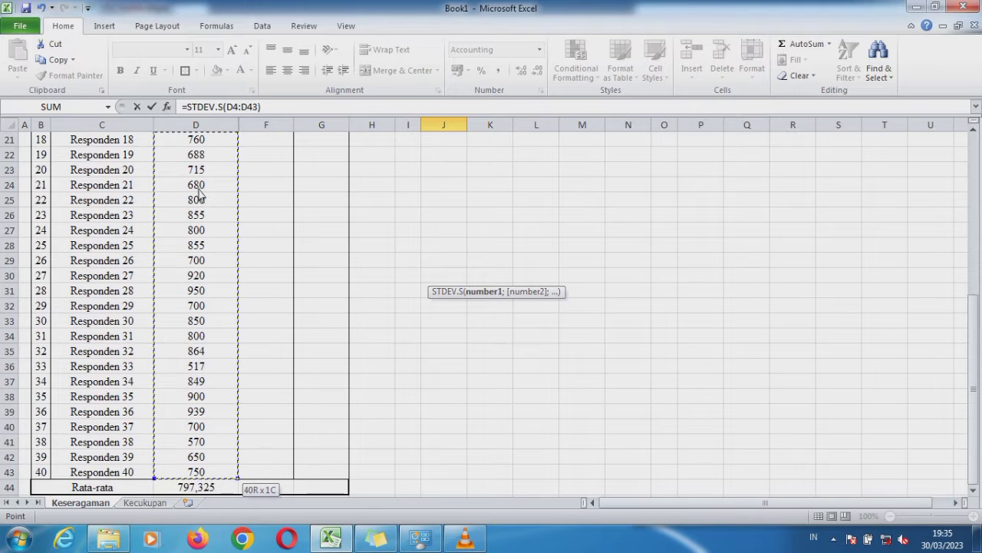
key("Return")
Step: Examine the data range referenced by the standard deviation formula in J10
key("Up")
key("Up")
key("Up")
key("Up")
key("Up")
key("Up")
key("Up")
key("Up")
key("Up")
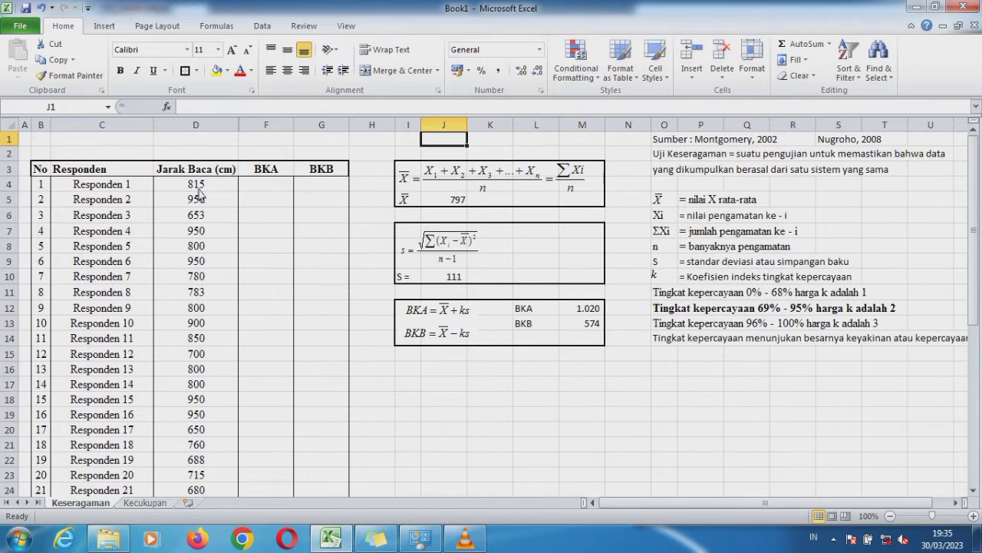
left_click(453, 278)
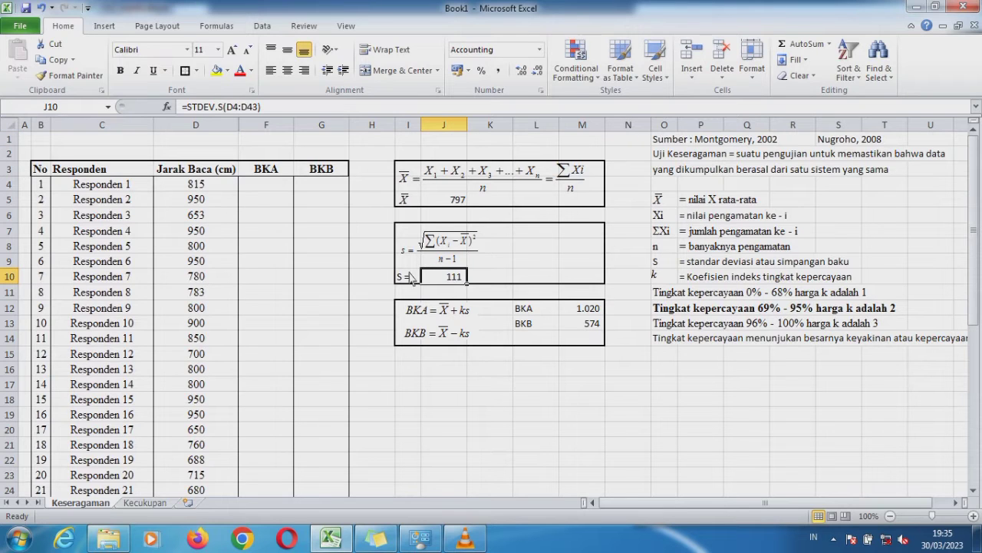
left_click(241, 107)
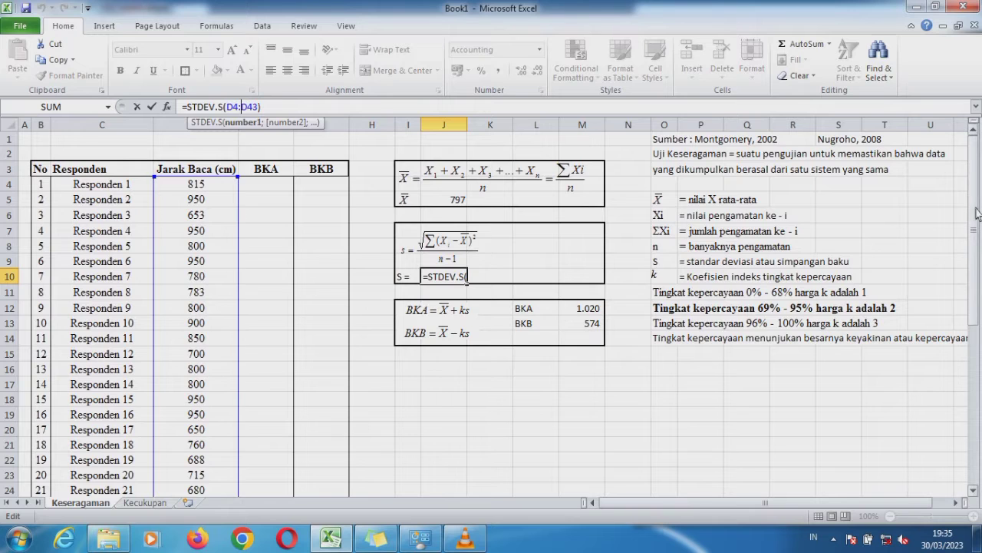
mouse_move(975, 157)
left_mouse_down()
mouse_move(975, 207)
mouse_move(968, 140)
left_mouse_up()
key("ctrl+Return")
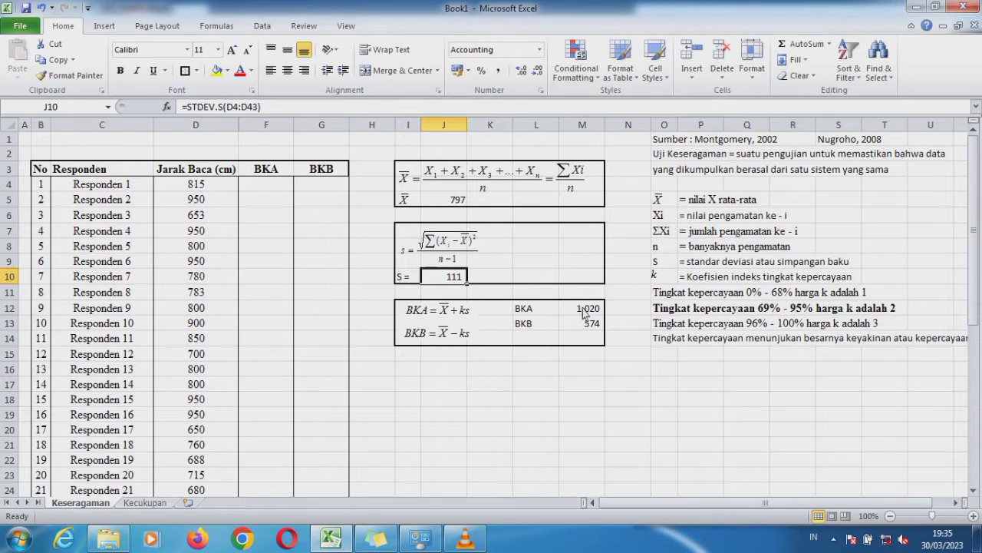
Step: Examine how the BKA formula in M12 combines the mean, k and the standard deviation
left_click(422, 317)
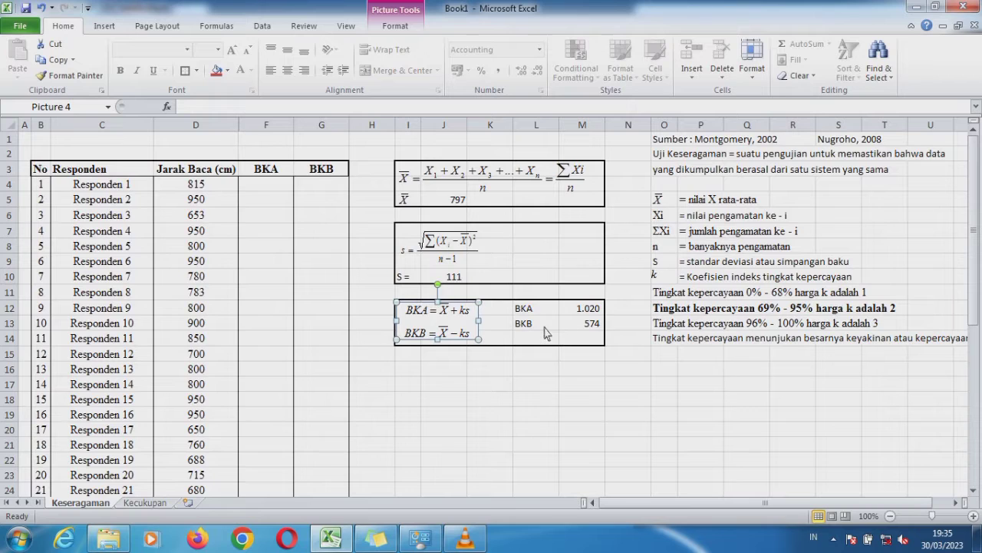
left_click(574, 310)
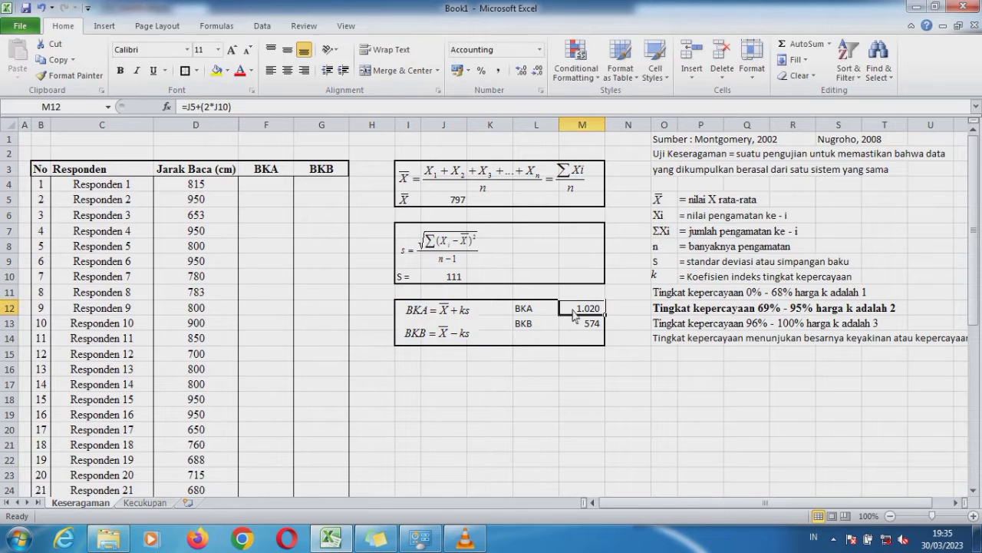
left_click(205, 110)
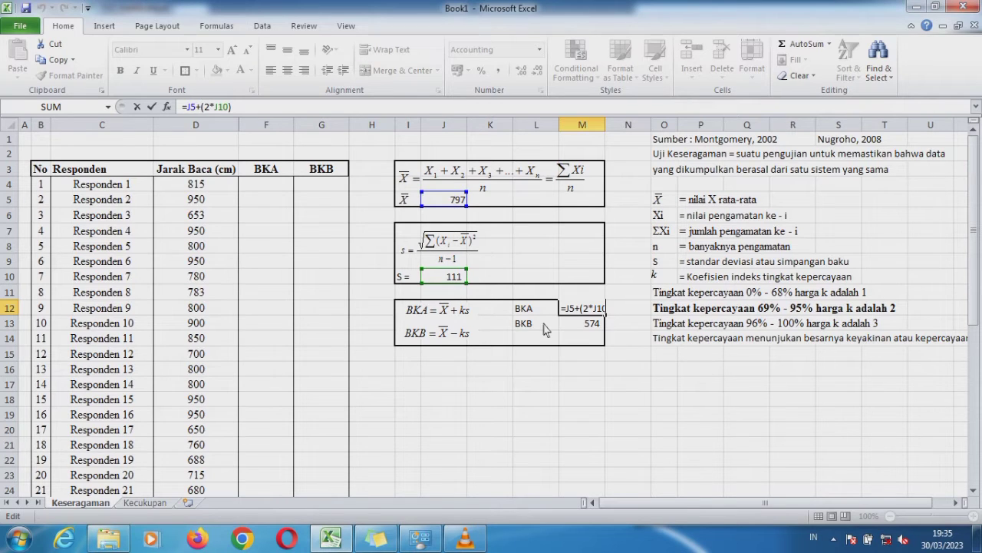
key("Return")
key("Up")
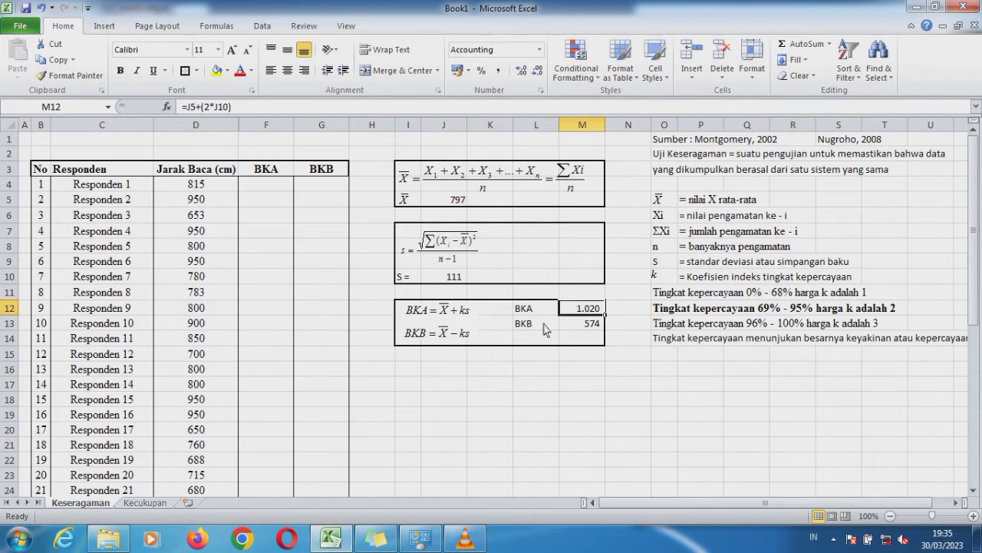
Step: Highlight the "Tingkat kepercayaan 69% - 95%" note in O12:T12 to check which k value applies
left_click_drag(673, 310, 667, 320)
key("shift+Right")
key("shift+Right")
key("shift+Right")
key("shift+Right")
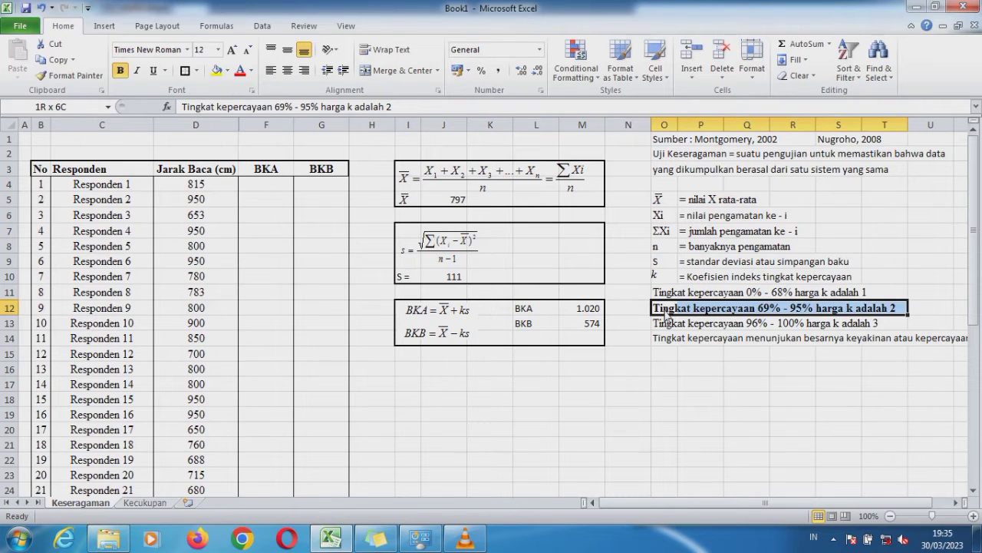
Step: Examine how the BKB formula in M13 combines the mean, k and the standard deviation
left_click(587, 337)
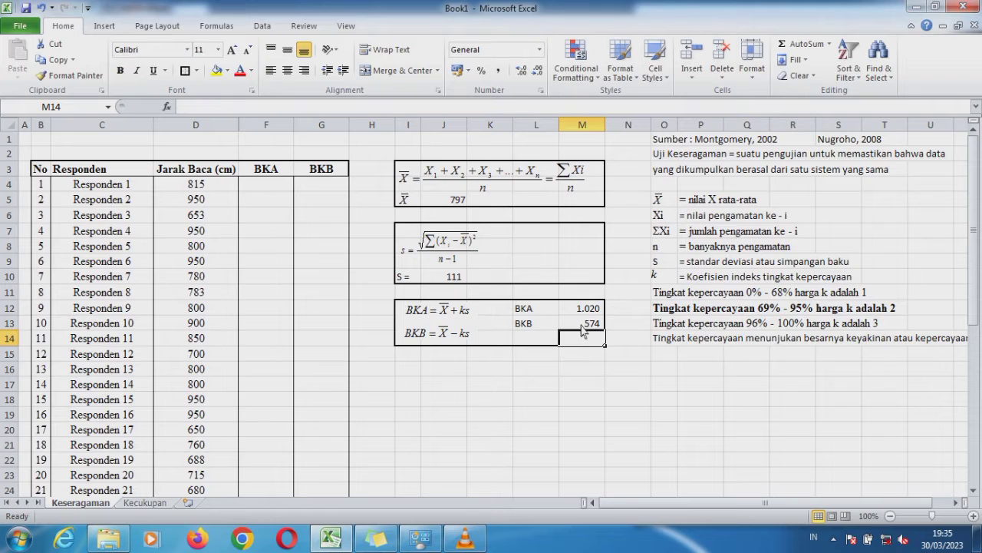
left_click(581, 323)
left_click(213, 107)
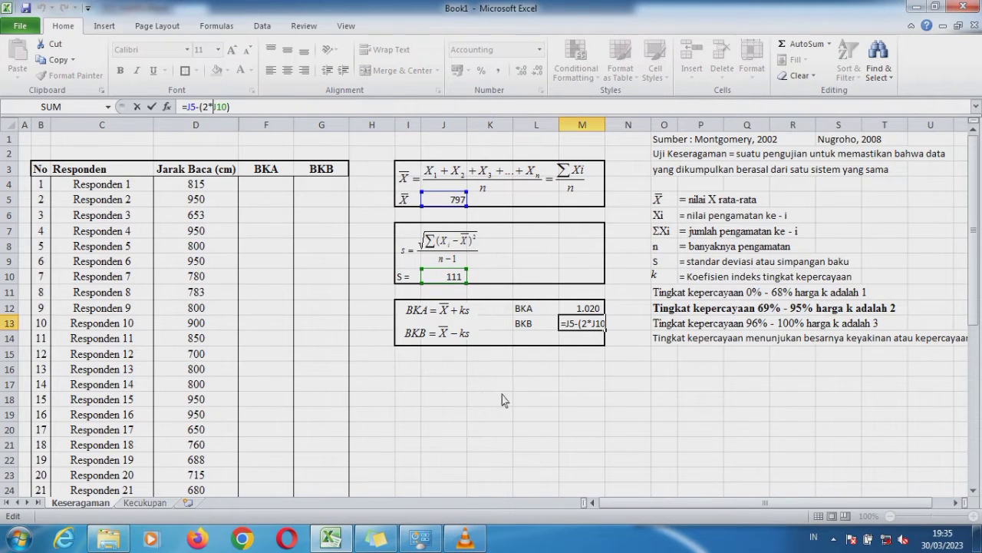
key("ctrl+Return")
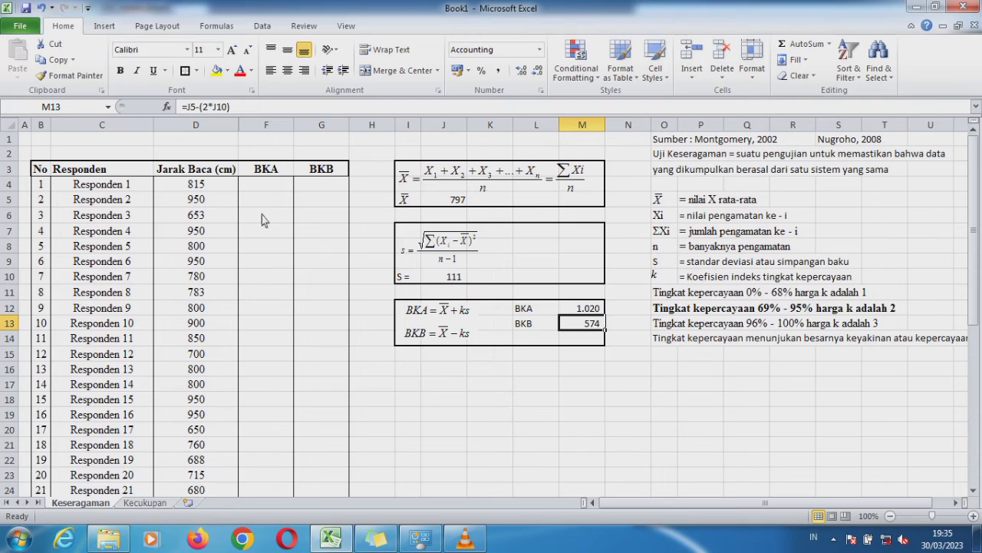
Step: Link the BKA cell of Responden 1 (F4) to the BKA value in M12
left_click(262, 185)
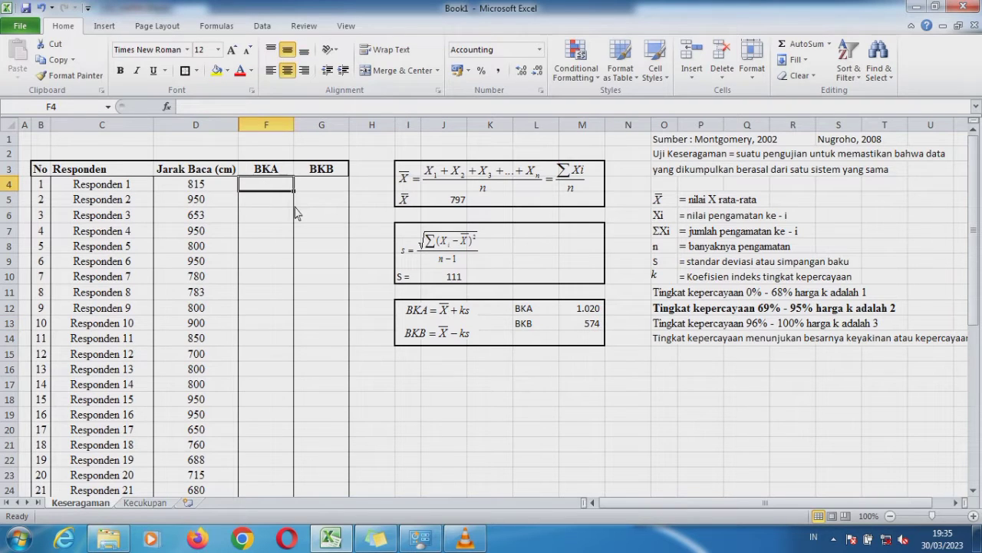
type("=")
left_click(577, 311)
key("Return")
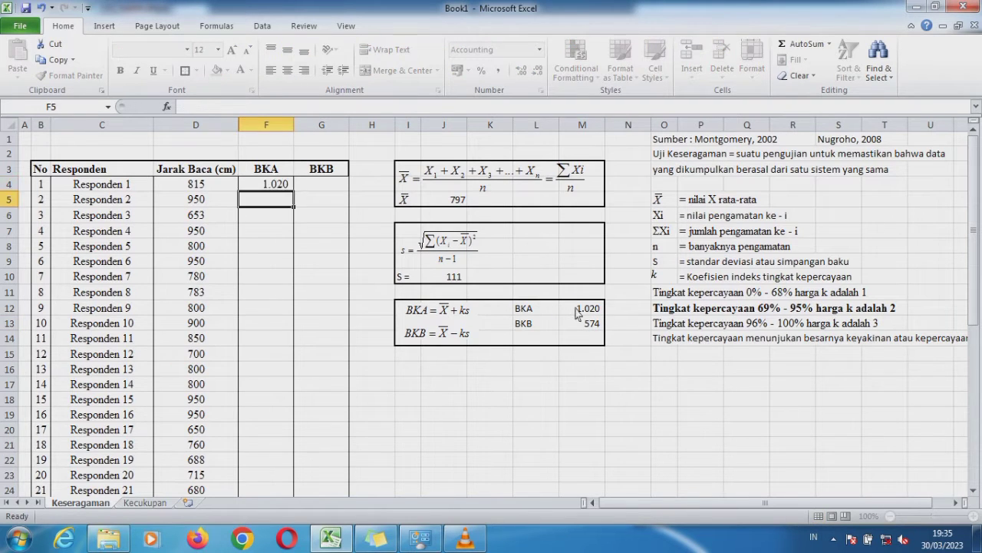
Step: Set F5 to =F4 and fill the formula down the BKA column for the remaining respondents
type("=")
key("Up")
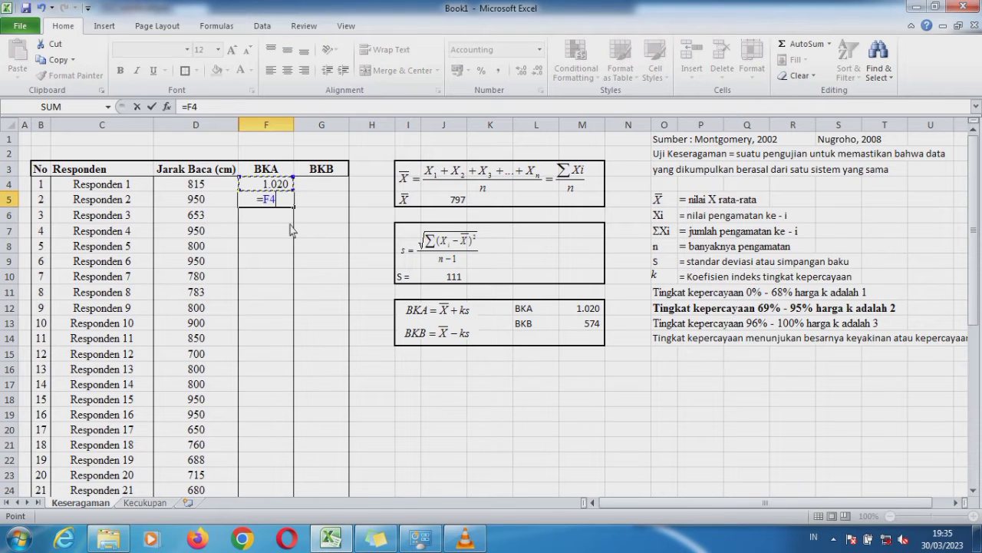
key("Return")
left_click(292, 206)
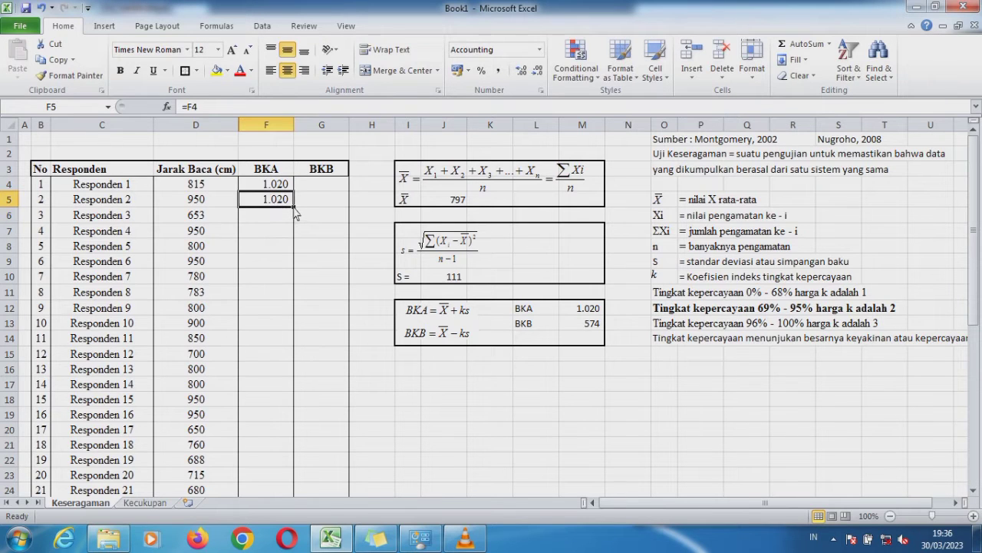
left_click_drag(293, 206, 303, 464)
Step: Link the BKB cell of Responden 1 (G4) to the BKB value in M13
left_click(318, 305)
key("ctrl+Up")
key("Down")
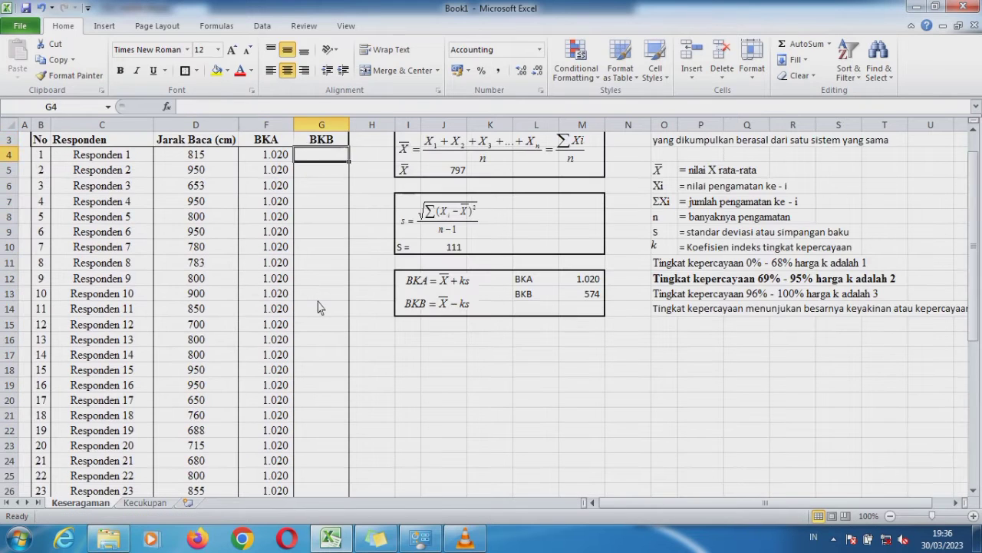
type("=")
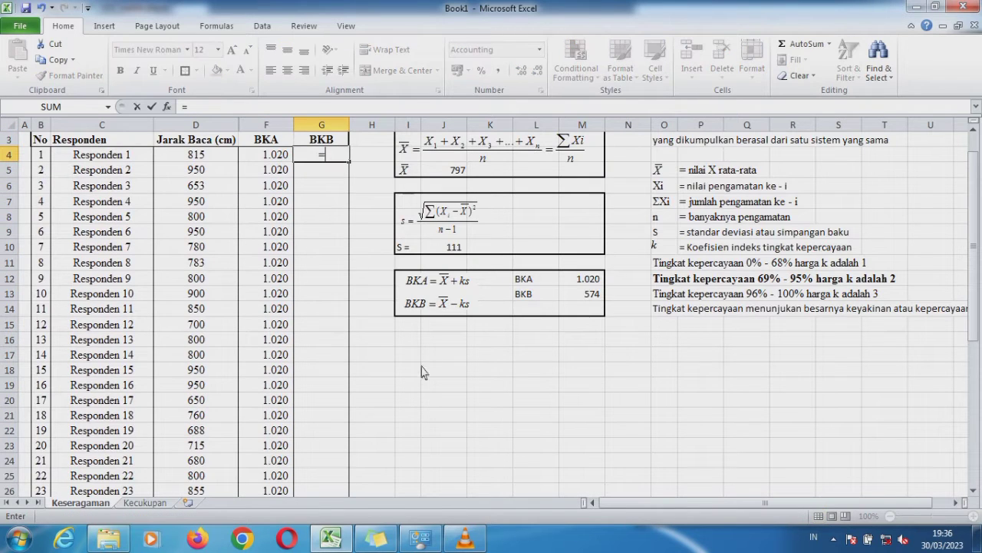
left_click(571, 300)
key("Return")
Step: Set G5 to =G4 and fill the formula down the BKB column for the remaining respondents
type("=")
key("Up")
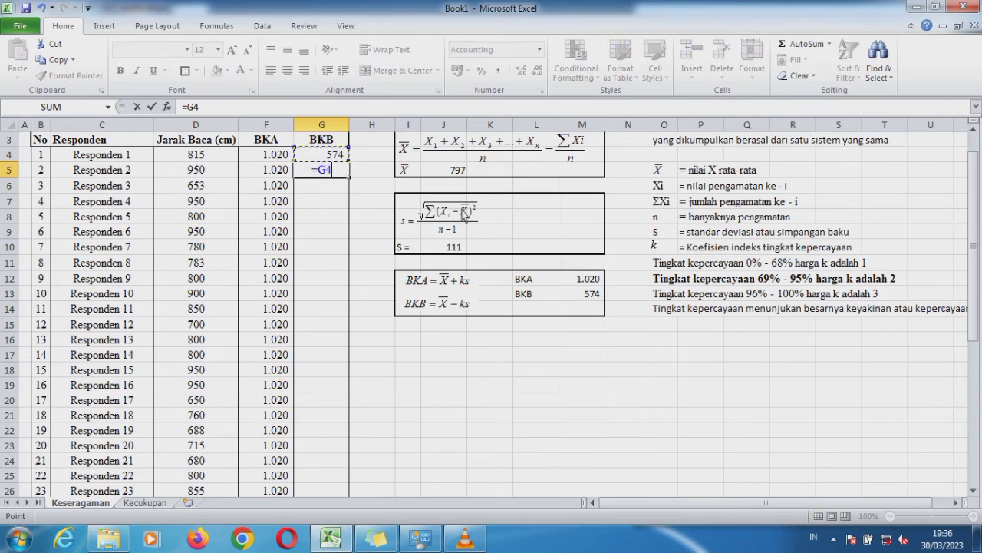
key("Return")
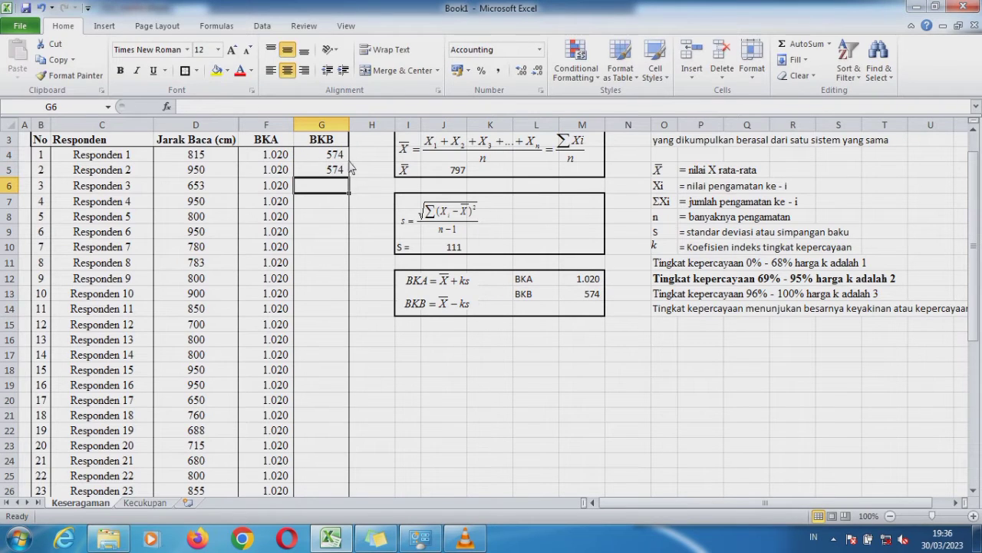
left_click(333, 172)
left_click_drag(348, 177, 346, 460)
key("Up")
scroll(346, 460, "up", 1)
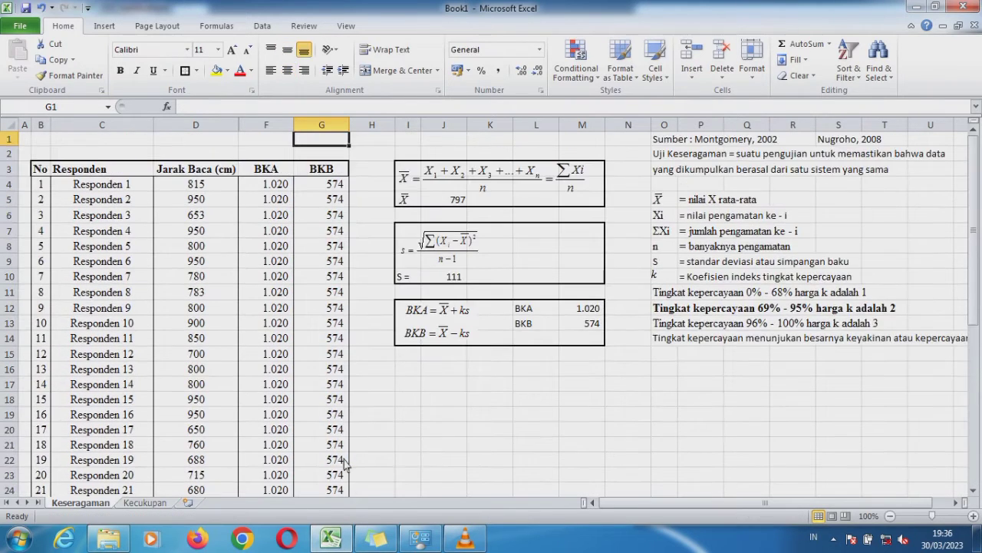
Step: Insert a line chart with markers from the Jarak Baca, BKA and BKB values of all 40 respondents (D4:G43)
left_click(196, 188)
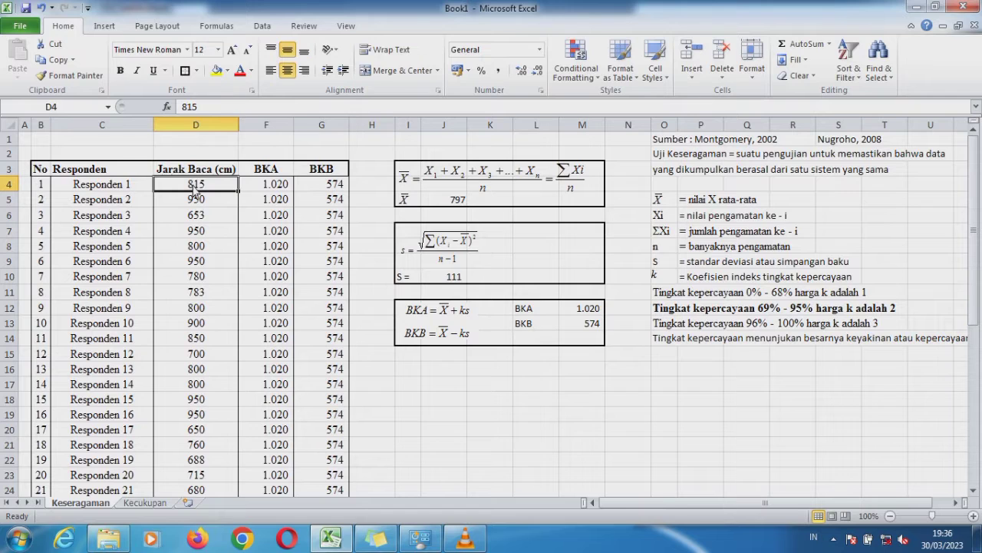
key("ctrl+shift+Right")
key("ctrl+shift+Down")
key("shift+Up")
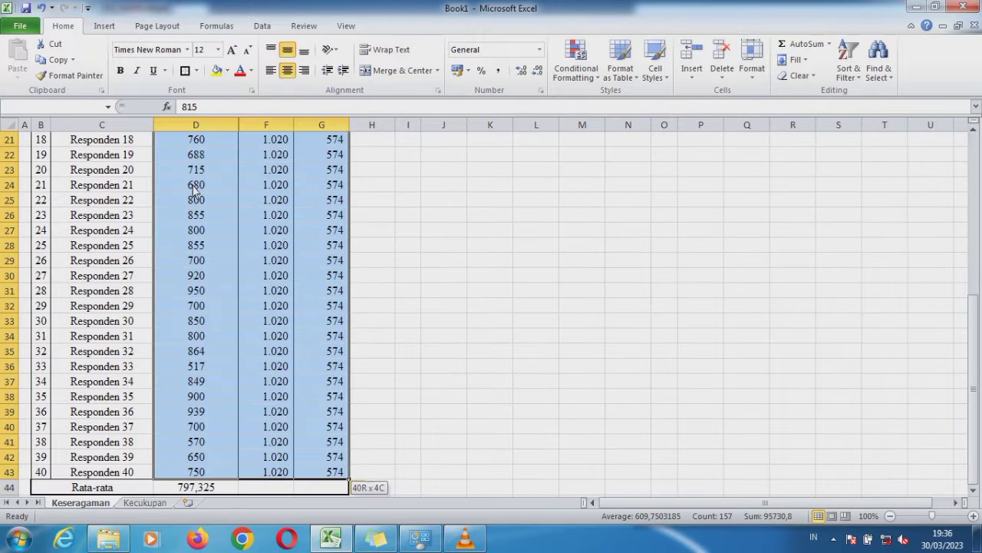
left_click(104, 27)
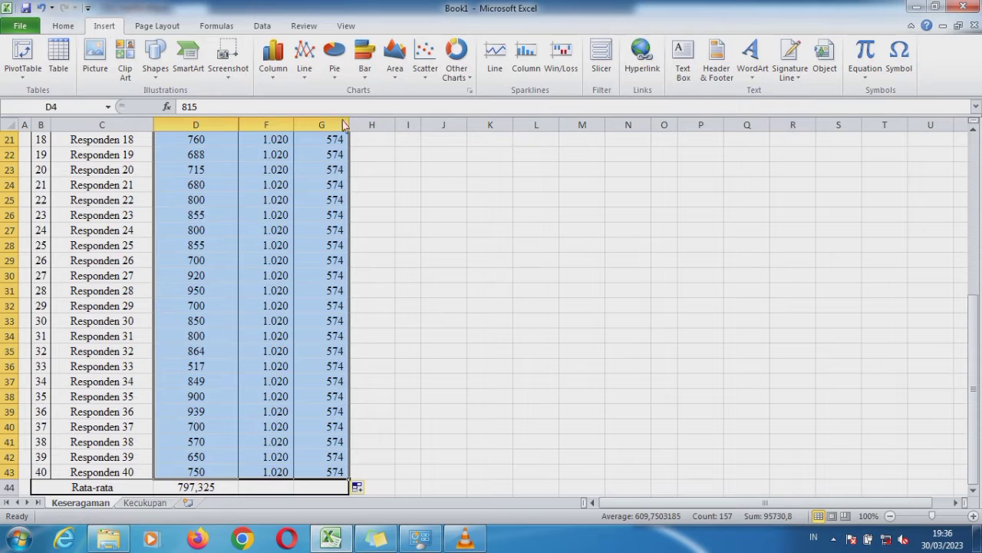
left_click(306, 70)
left_click(311, 157)
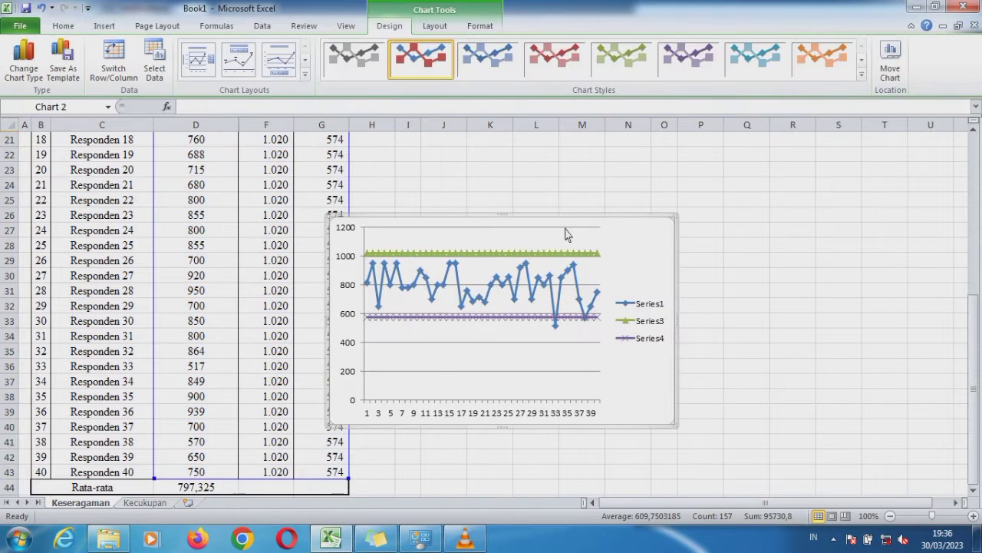
Step: Place the line chart directly below the BKA and BKB formula box and widen it to the end of column T
left_click_drag(973, 316, 958, 237)
left_click_drag(545, 383, 614, 220)
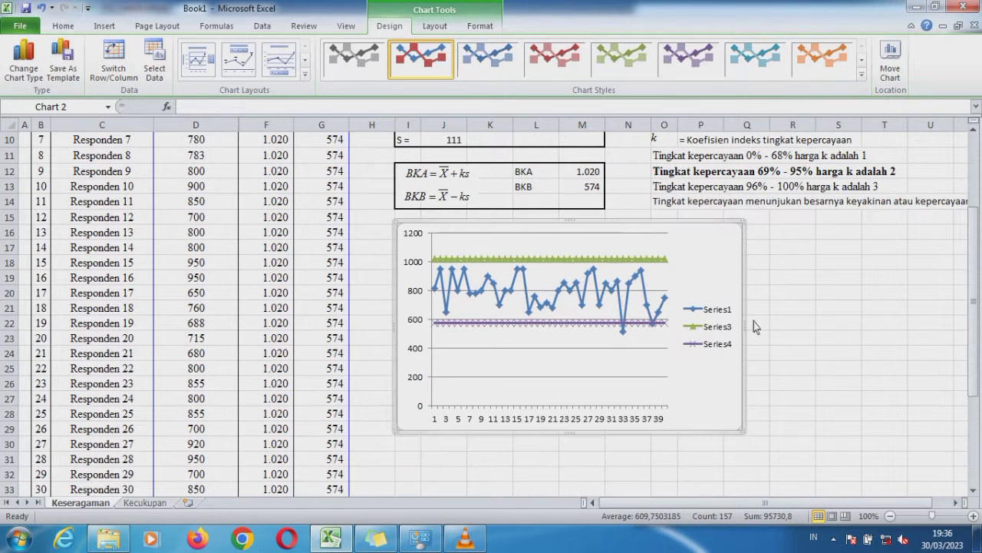
left_click_drag(746, 329, 954, 297)
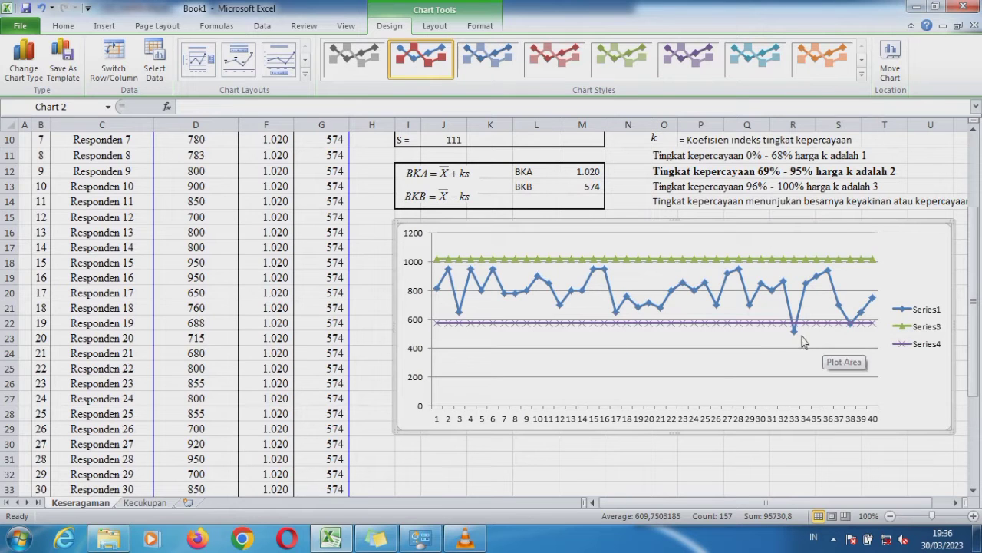
Step: Add a data label to the Jarak Baca point of Responden 33, which lies below the BKB line
left_click_drag(976, 299, 968, 241)
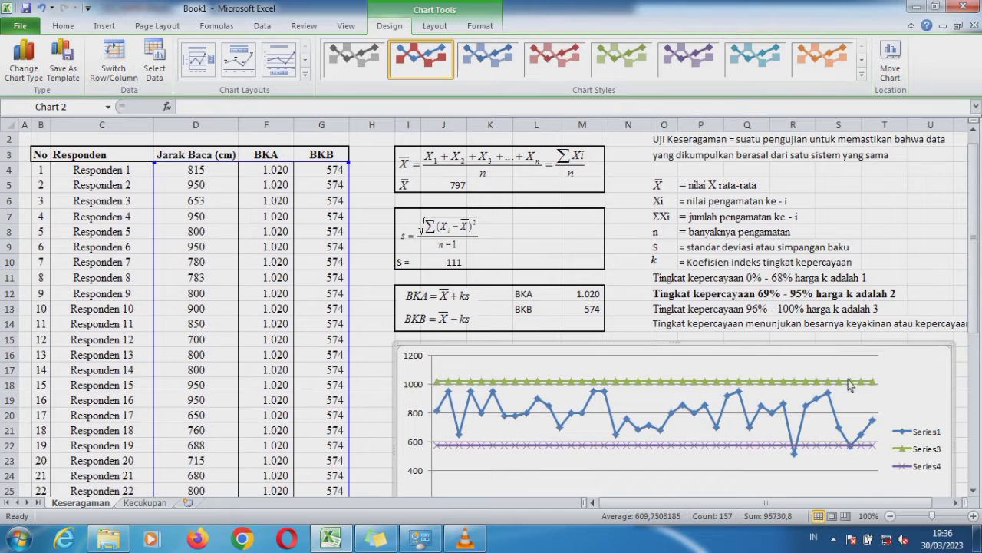
left_click(849, 382)
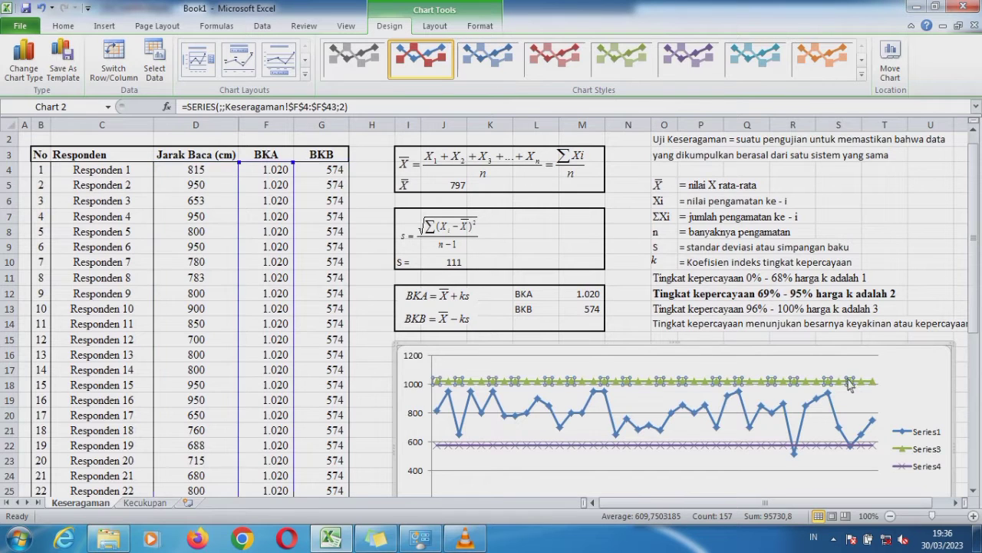
left_click(812, 445)
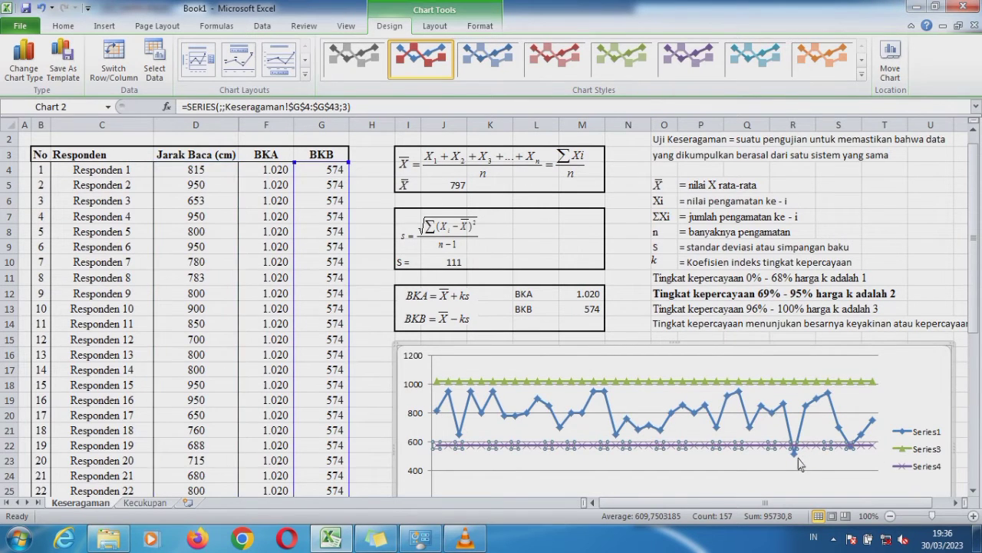
left_click(797, 459)
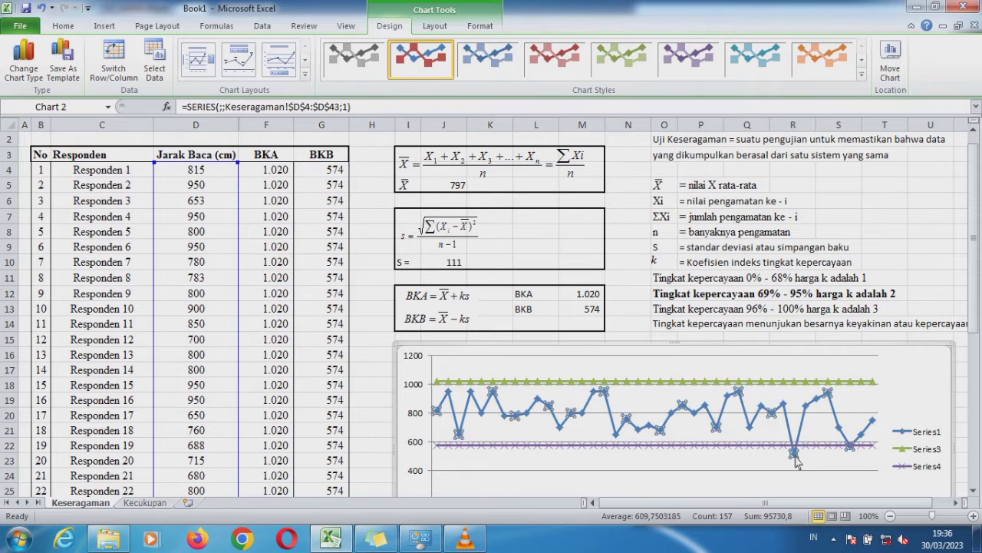
left_click(795, 458)
right_click(796, 457)
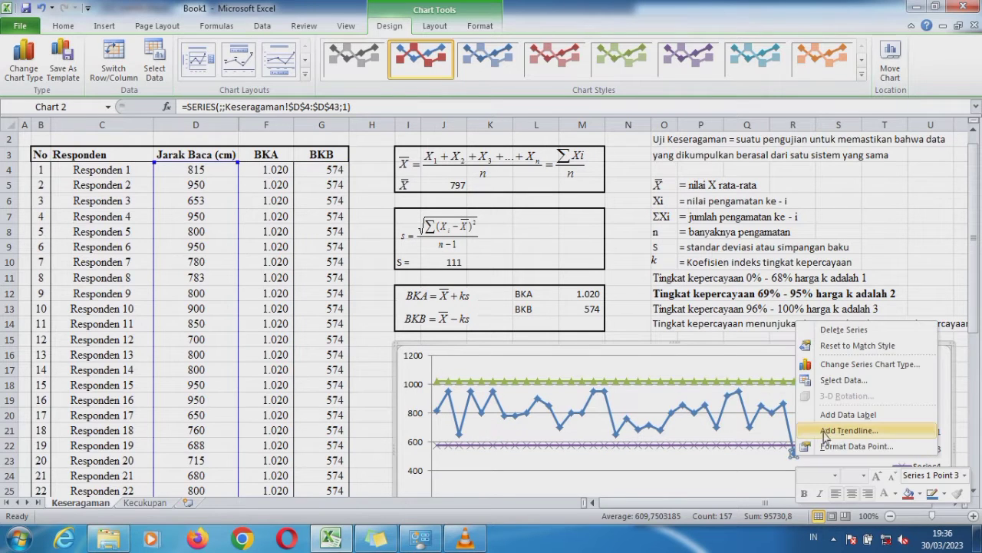
left_click(835, 418)
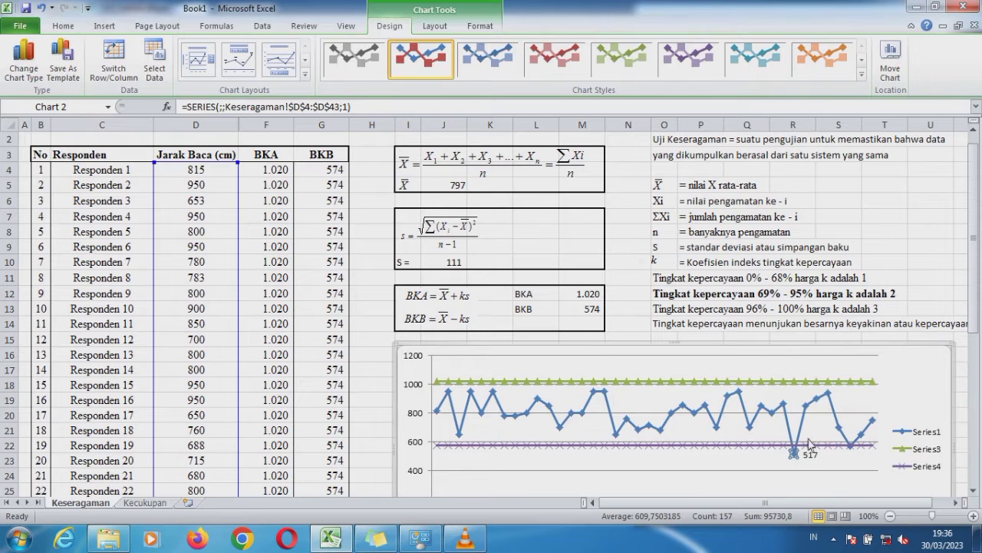
right_click(798, 461)
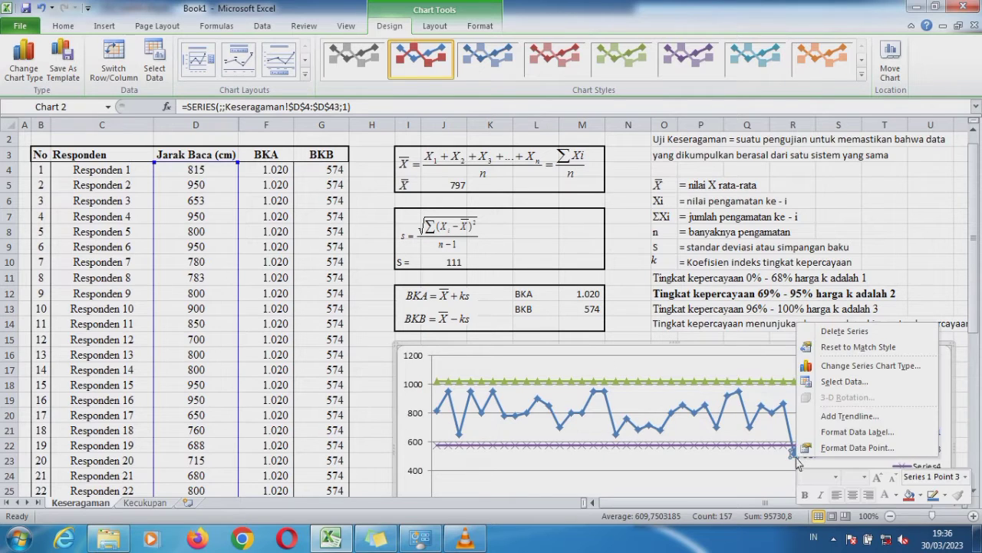
left_click(831, 433)
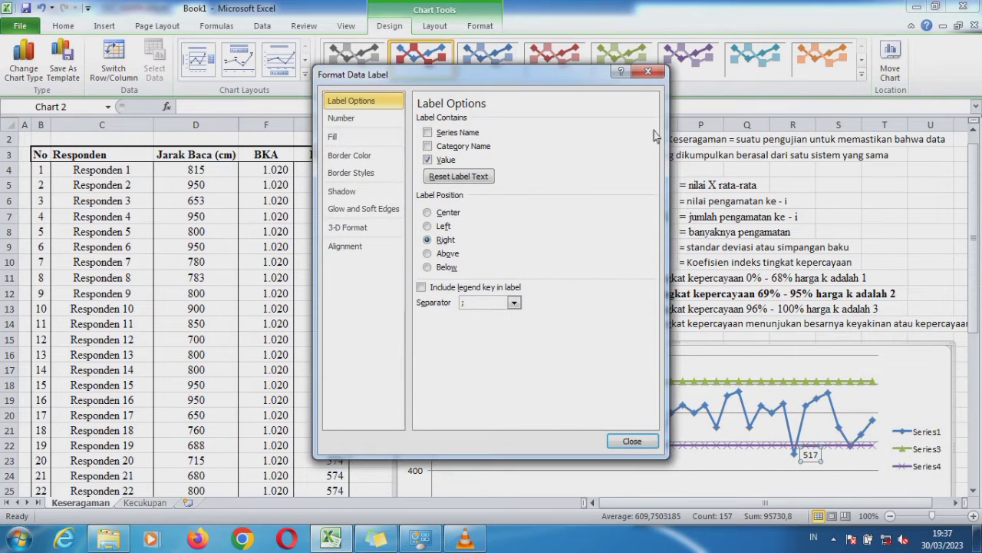
left_click(649, 72)
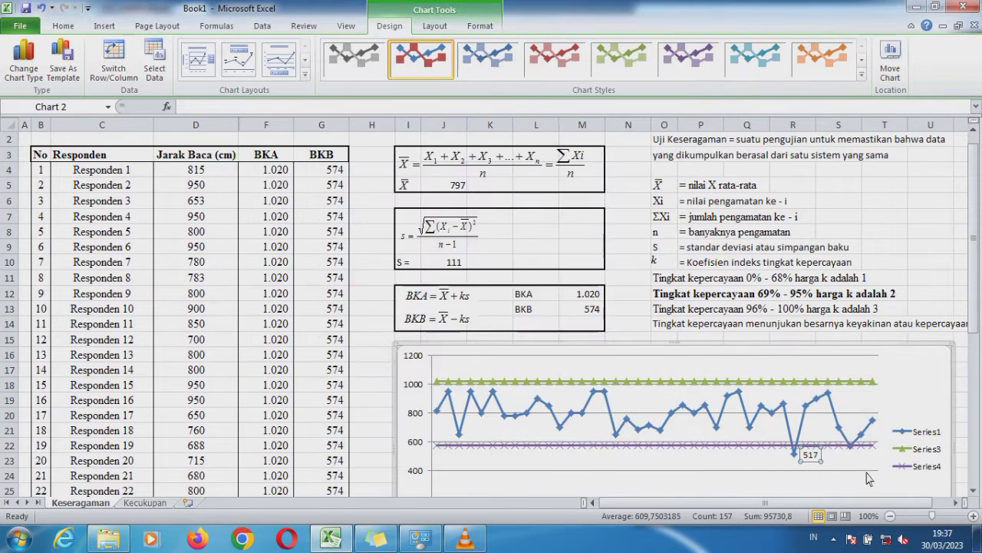
Step: Try adding a linear trendline to the chart's BKB series, and undo it
left_click(851, 452)
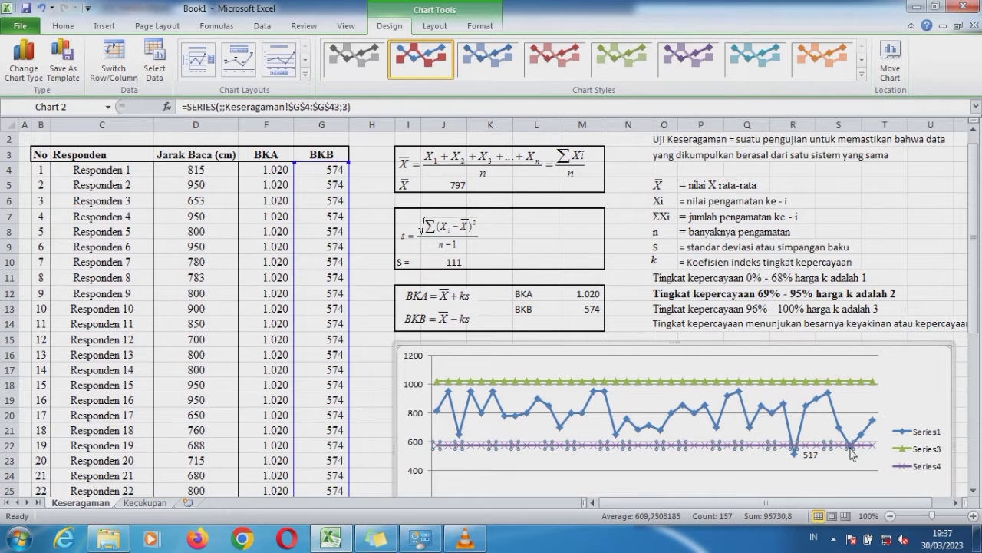
right_click(851, 453)
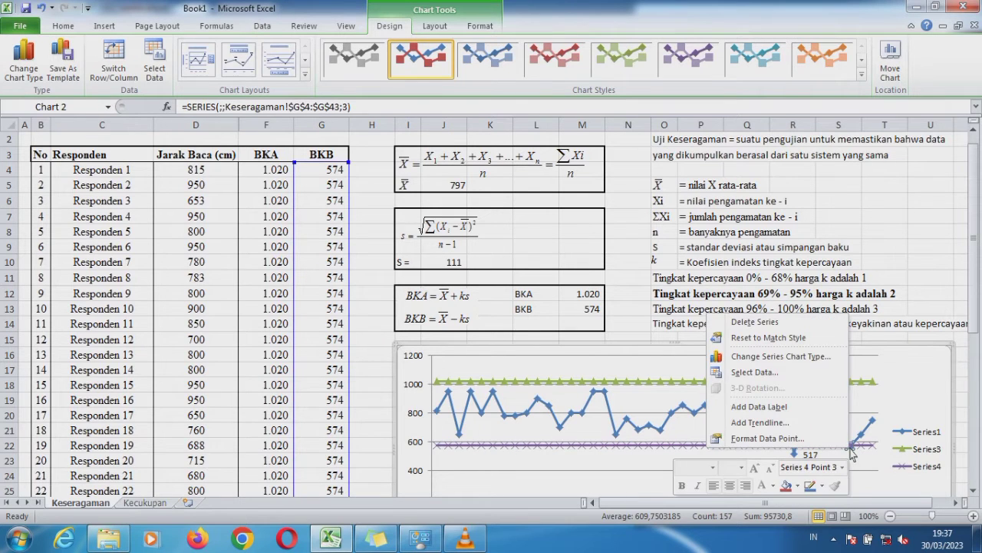
left_click(809, 423)
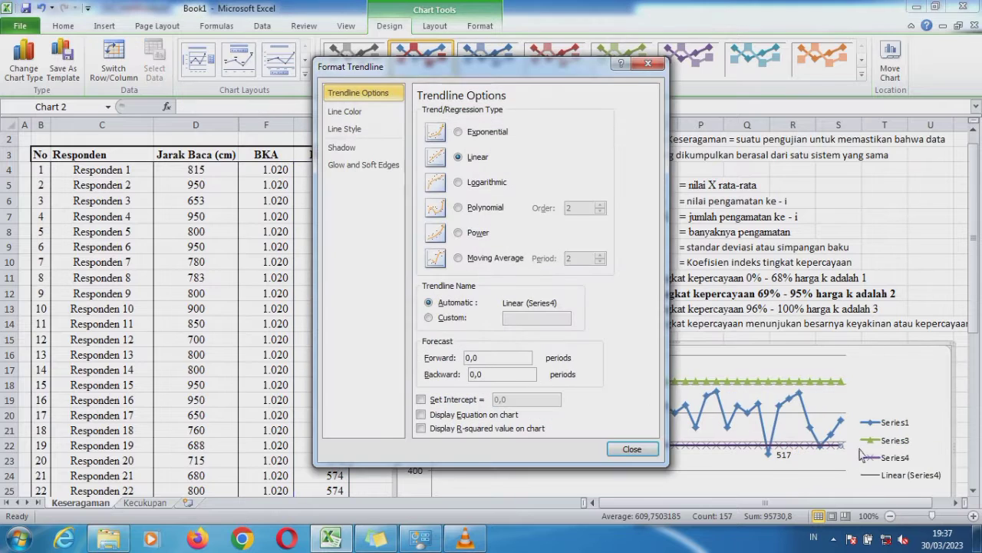
left_click(649, 63)
key("ctrl+z")
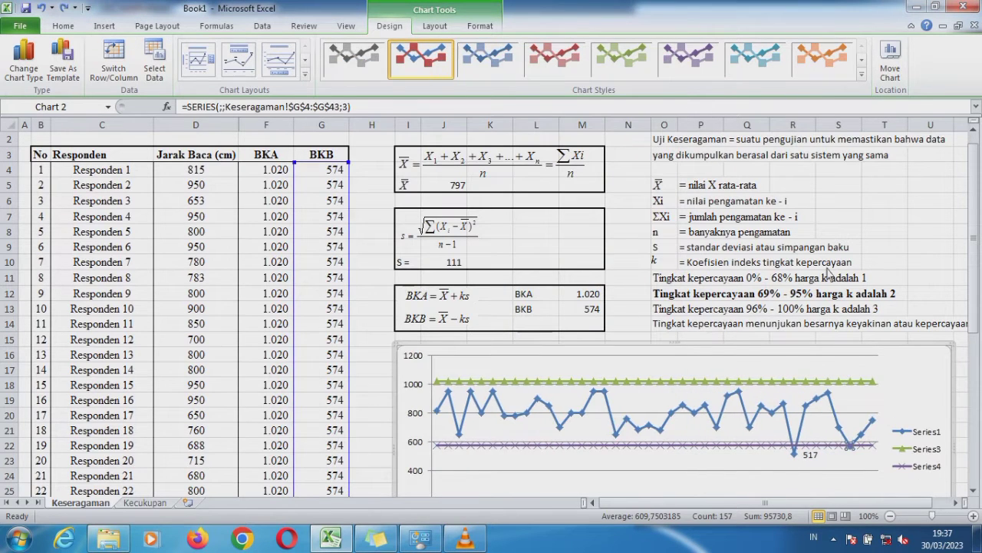
Step: Add a data label to the BKB series at respondent 38 and move it below the line
right_click(851, 452)
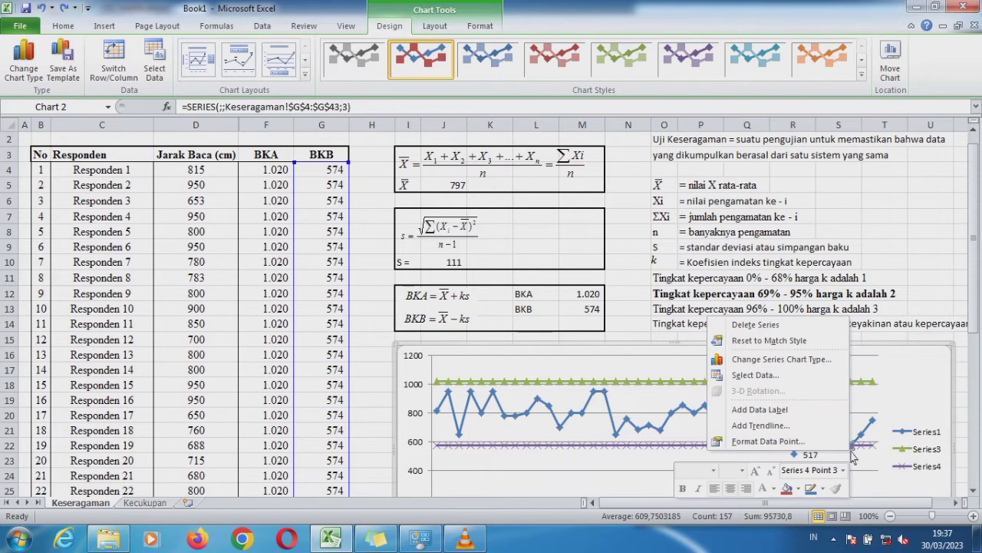
left_click(811, 412)
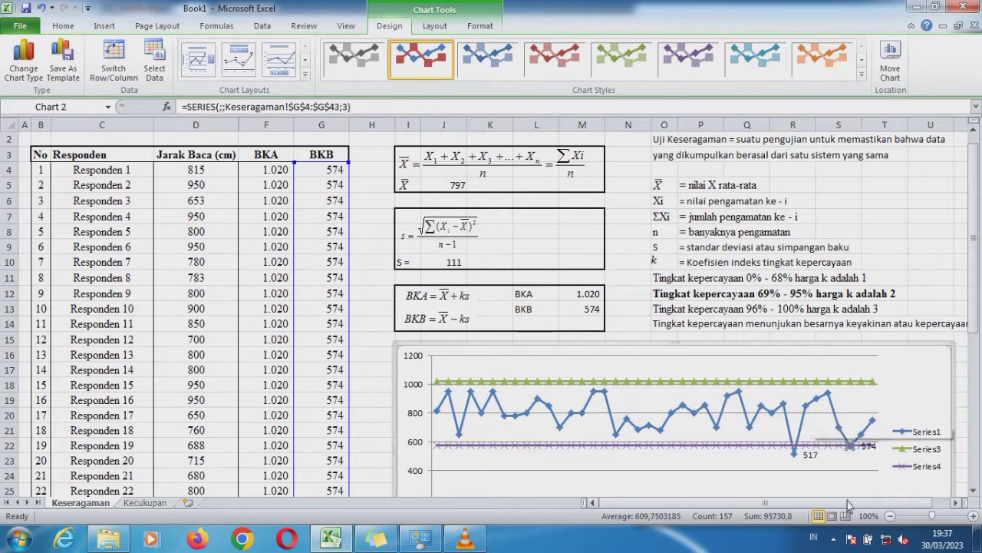
left_click(868, 449)
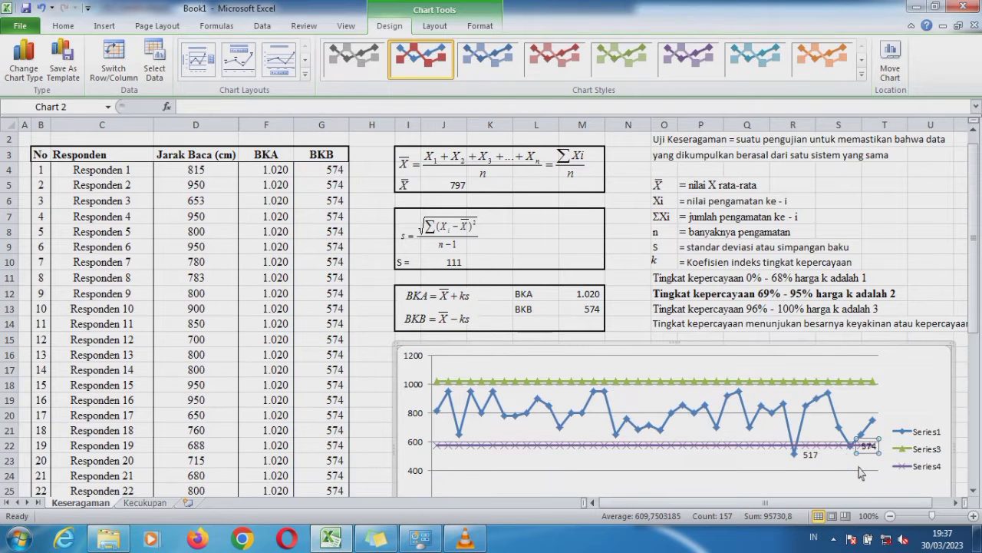
left_click_drag(872, 461, 859, 476)
Step: Examine the reading distances against their BKA and BKB limits, going down the rows from Responden 1 to Responden 33
left_click_drag(972, 321, 961, 513)
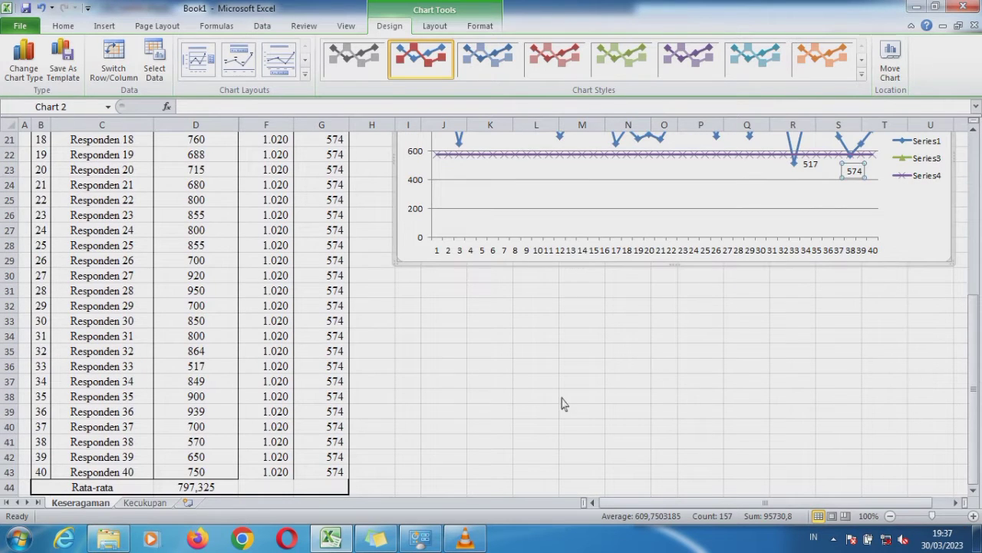
left_click(215, 291)
key("ctrl+Up")
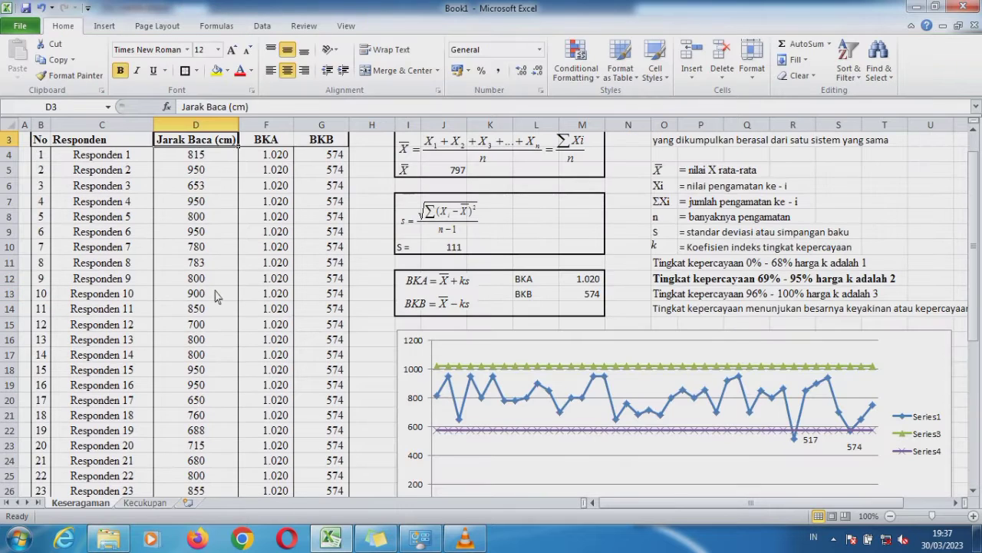
key("Down")
key("shift+Right")
key("shift+Right")
key("shift+Down")
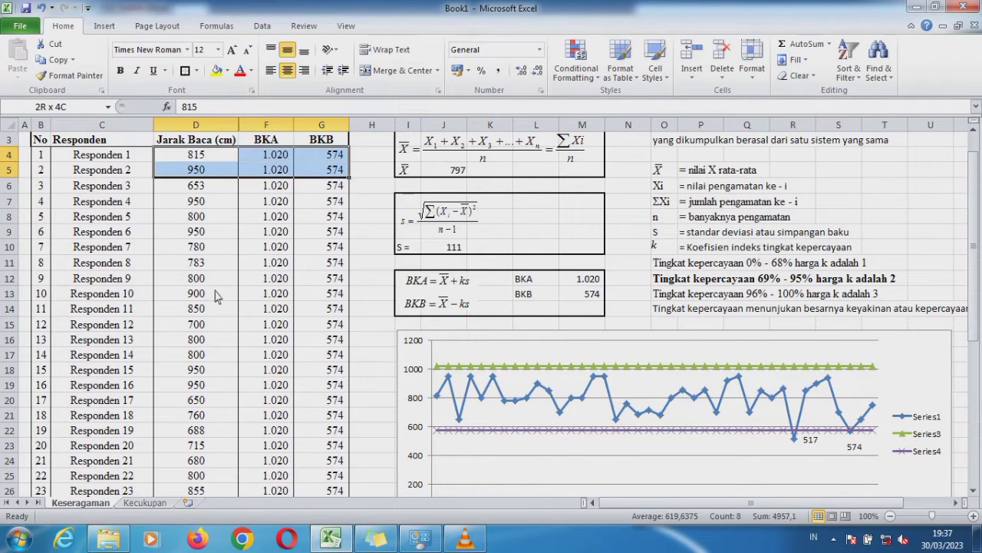
key("shift+Down")
key("shift+Down")
key("shift+Down")
key("shift+Down")
key("shift+Down")
key("shift+Down")
key("shift+Down")
key("shift+Down")
key("shift+Down")
key("shift+Down")
key("shift+Down")
key("shift+Down")
key("shift+Down")
key("shift+Down")
key("shift+Down")
key("shift+Down")
key("shift+Down")
key("shift+Down")
key("shift+Down")
key("shift+Down")
key("shift+Down")
key("shift+Down")
key("shift+Down")
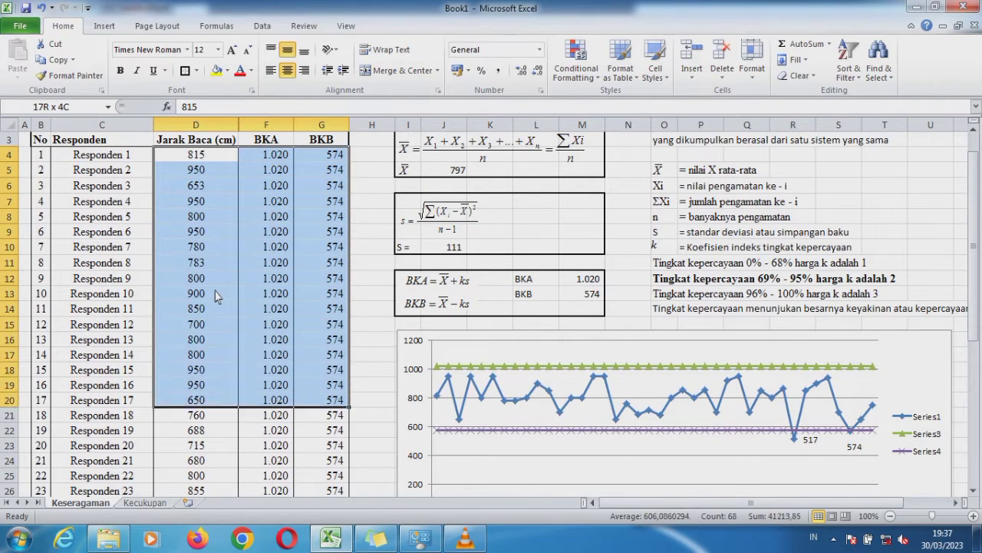
key("shift+Down")
key("shift+Down")
key("shift+Down")
key("shift+Down")
key("shift+Down")
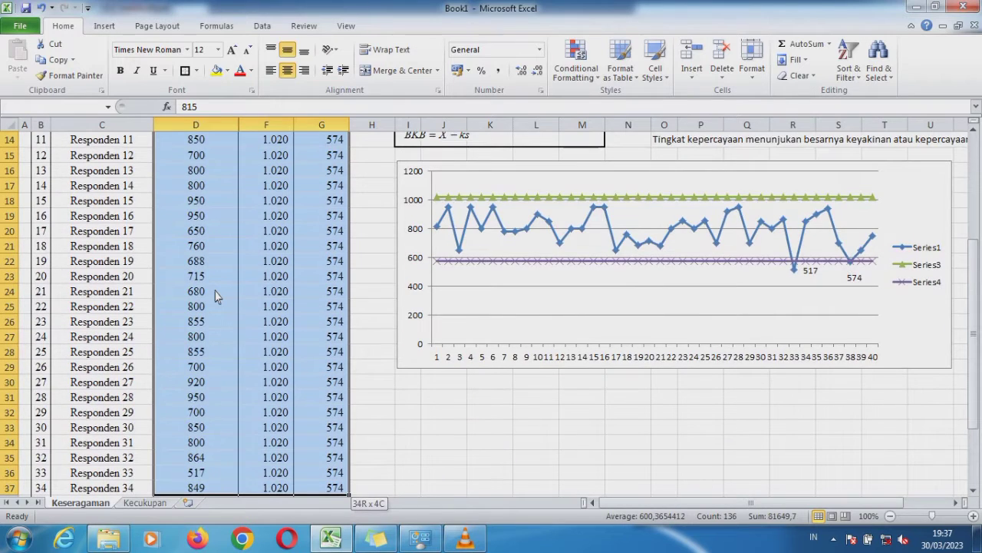
key("shift+Down")
key("shift+Down")
key("shift+Down")
key("shift+Down")
key("shift+Up")
key("shift+Up")
key("shift+Up")
key("shift+Up")
key("shift+Up")
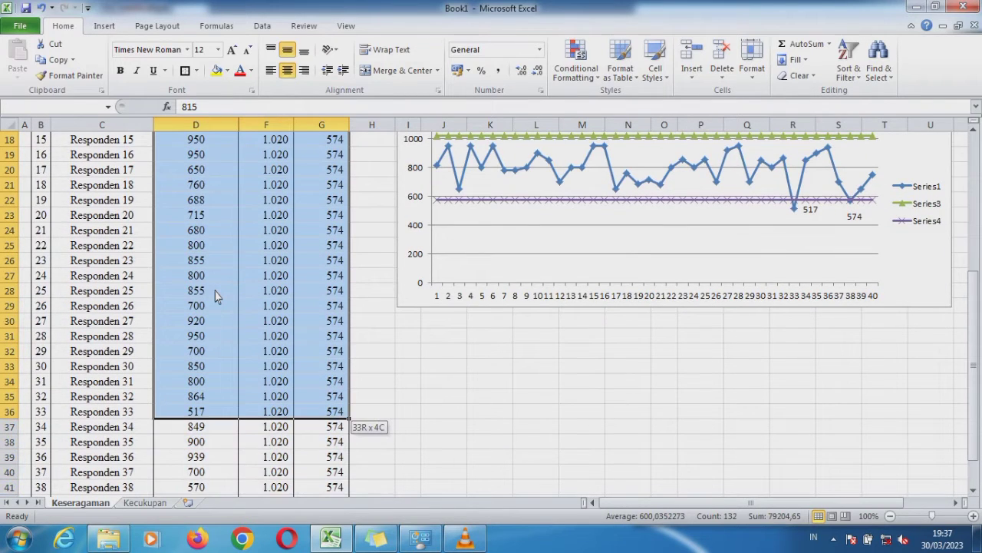
Step: Highlight Responden 33's Jarak Baca, BKA and BKB cells with a yellow fill
left_click(175, 415)
key("shift+Right")
key("shift+Right")
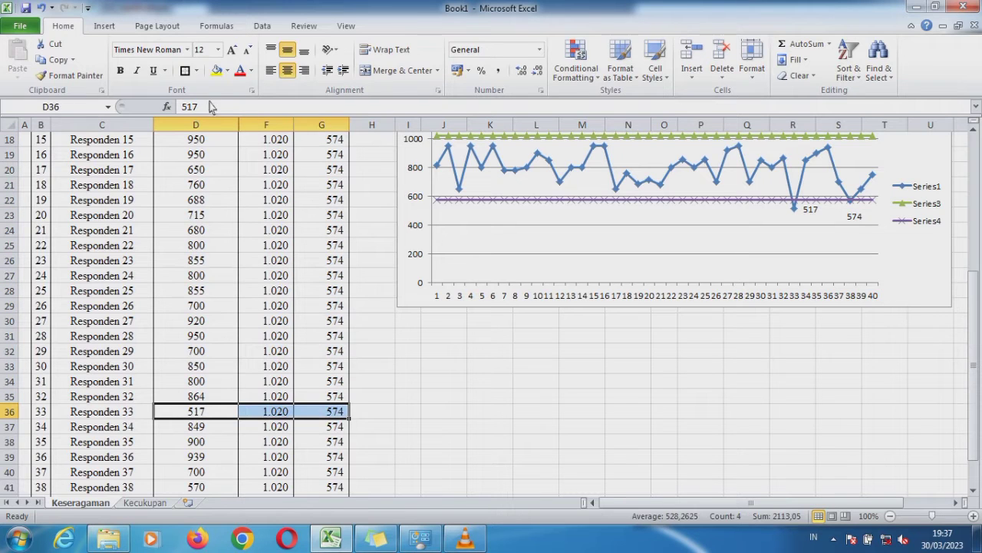
left_click(217, 69)
Step: Check the remaining reading distances from Responden 35 onward against the BKB limit, ending on Responden 38's value
left_click(195, 447)
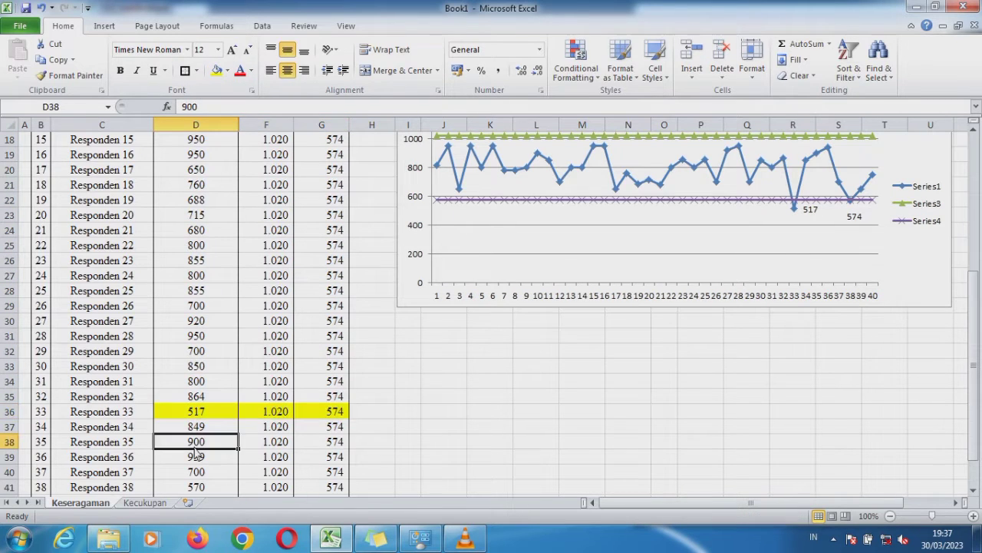
key("Down")
key("Down")
key("Down")
key("Down")
key("Down")
key("Down")
key("Down")
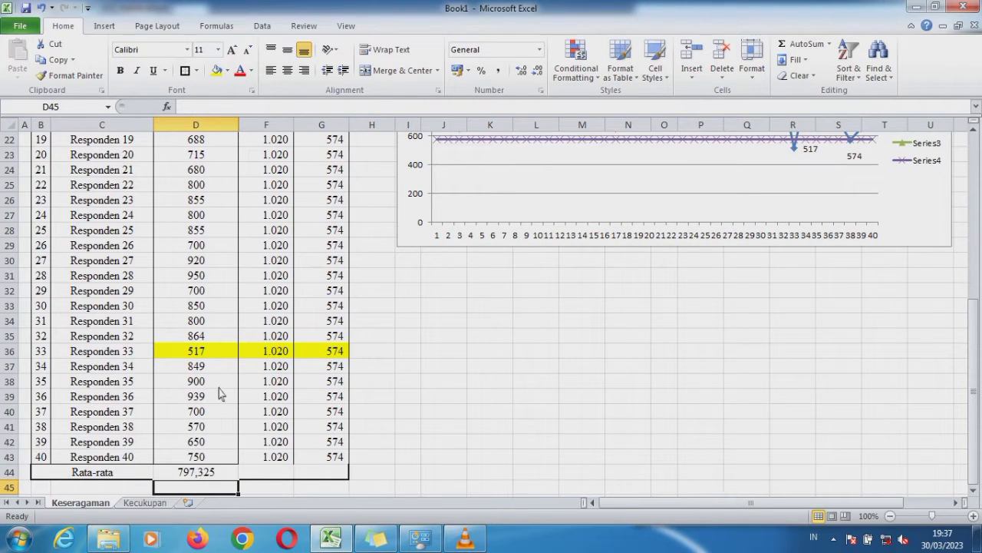
left_click(190, 397)
key("Down")
key("Down")
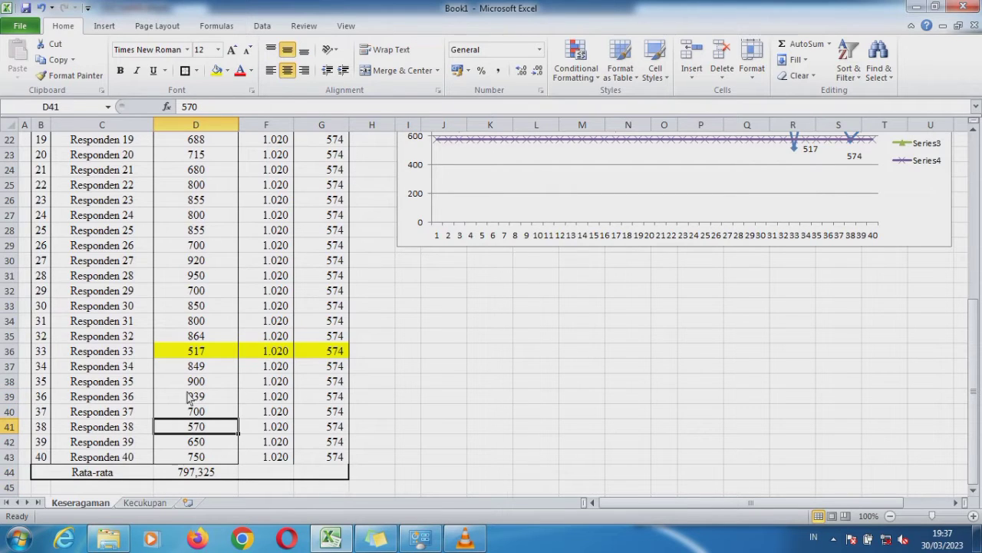
Step: Highlight Responden 38's Jarak Baca, BKA and BKB cells with a yellow fill
key("shift+Right")
key("shift+Right")
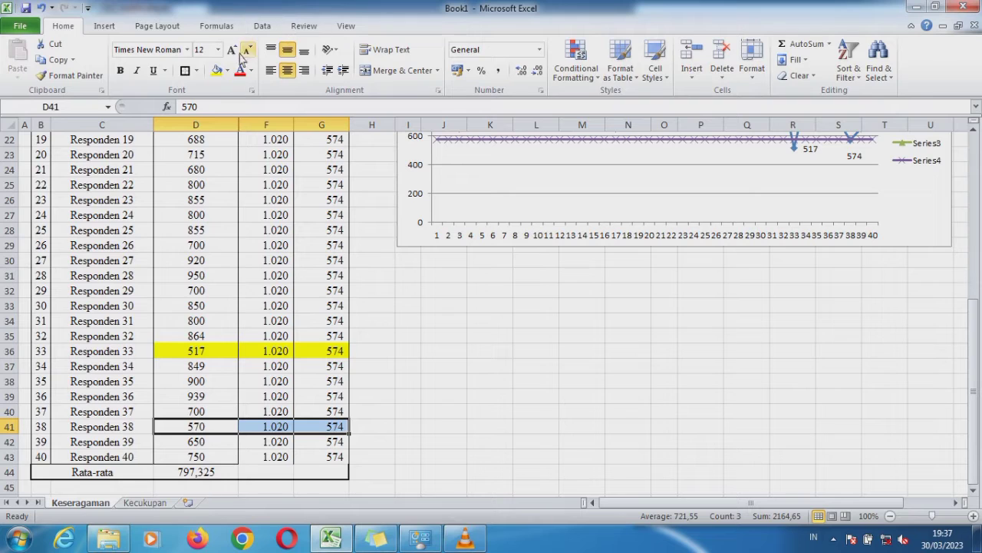
left_click(216, 70)
Step: Remove the BKB data label at respondent 38 from the chart and inspect the Jarak Baca point there
left_click(857, 157)
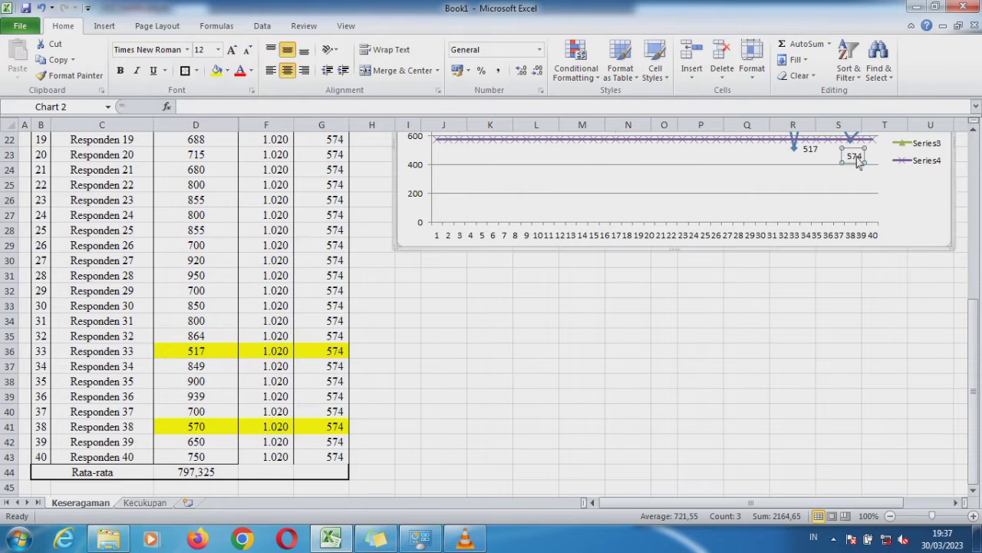
left_click(852, 151)
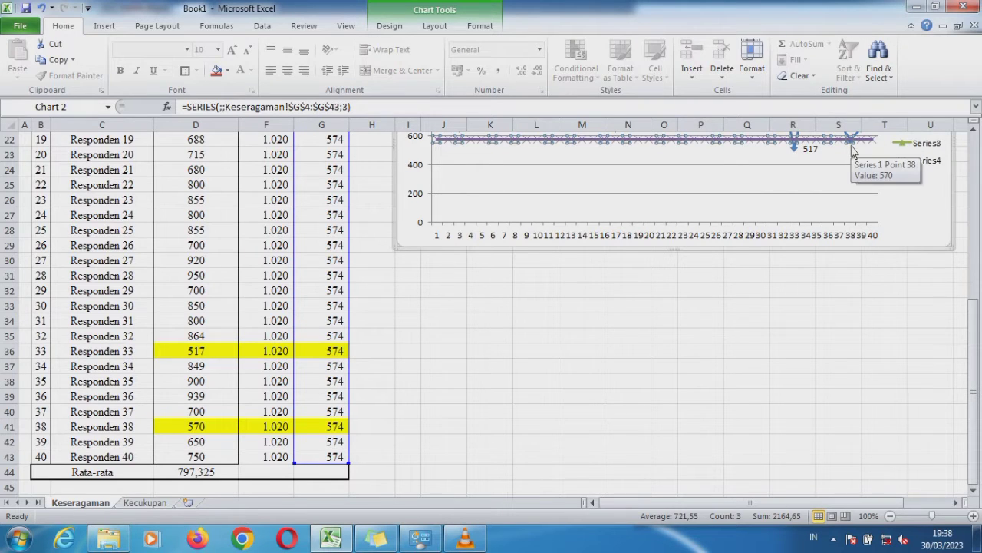
left_click(852, 151)
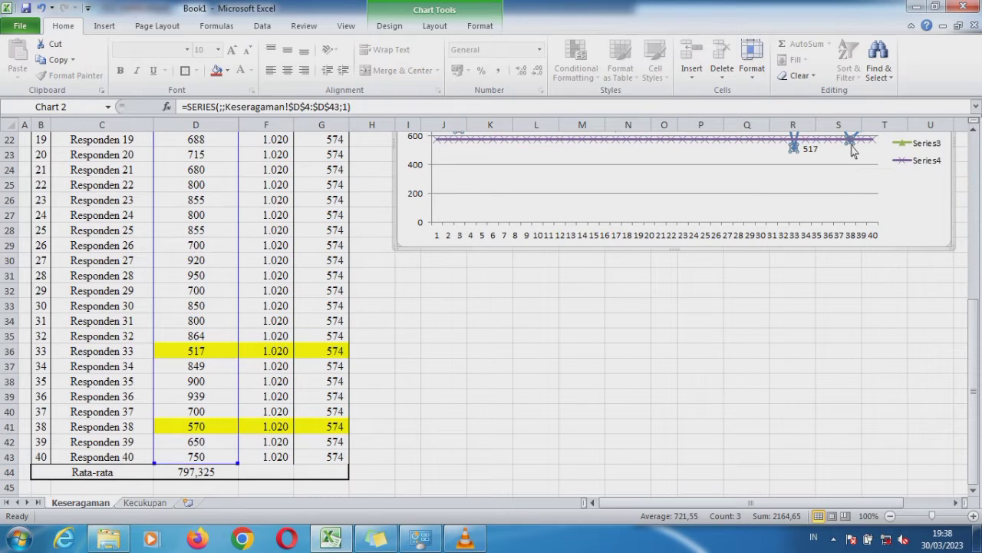
mouse_move(852, 151)
Step: Go back up the Jarak Baca column from Responden 38 and review the chart against the BKA and BKB lines
left_click(227, 432)
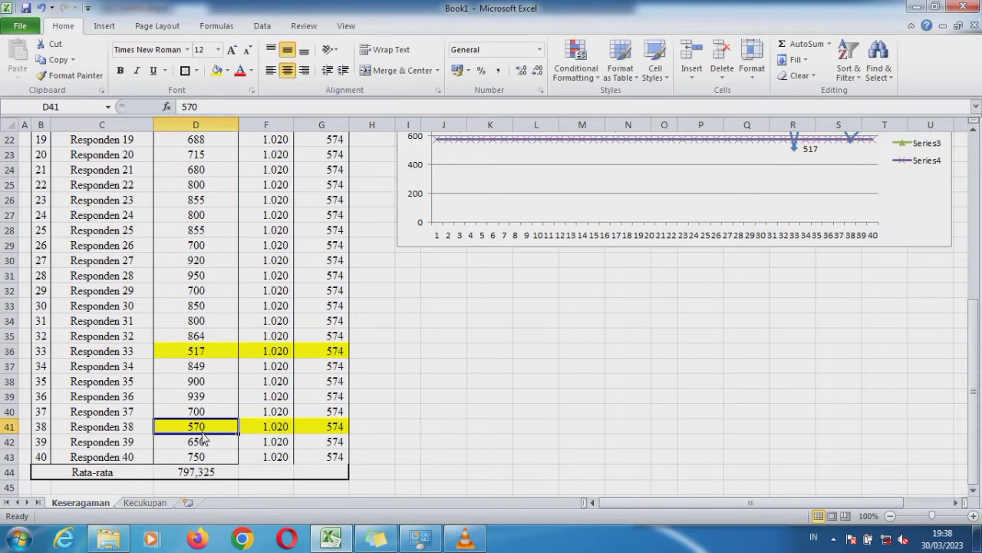
key("Up")
key("Up")
key("Up")
key("Up")
key("Up")
key("Up")
key("Up")
key("Up")
key("Up")
key("Up")
key("Up")
key("Up")
key("Up")
key("Up")
key("Up")
key("Up")
key("Up")
key("Up")
key("Up")
key("Up")
key("Up")
key("Up")
key("Up")
key("Up")
key("Up")
key("Up")
key("Up")
key("Up")
key("Up")
key("Up")
key("Up")
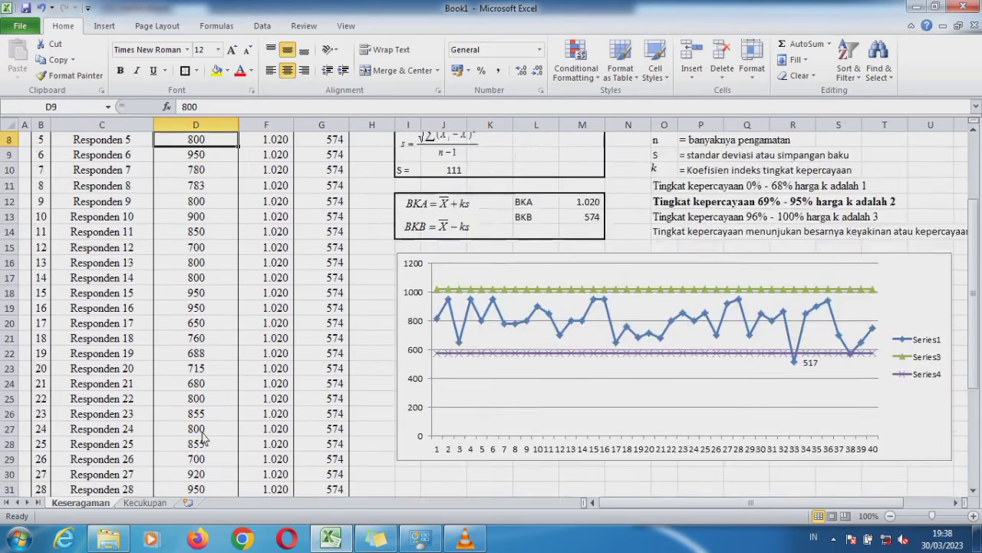
Step: Open the Kecukupan sheet and examine the N' formula and the definition of k
left_click(145, 504)
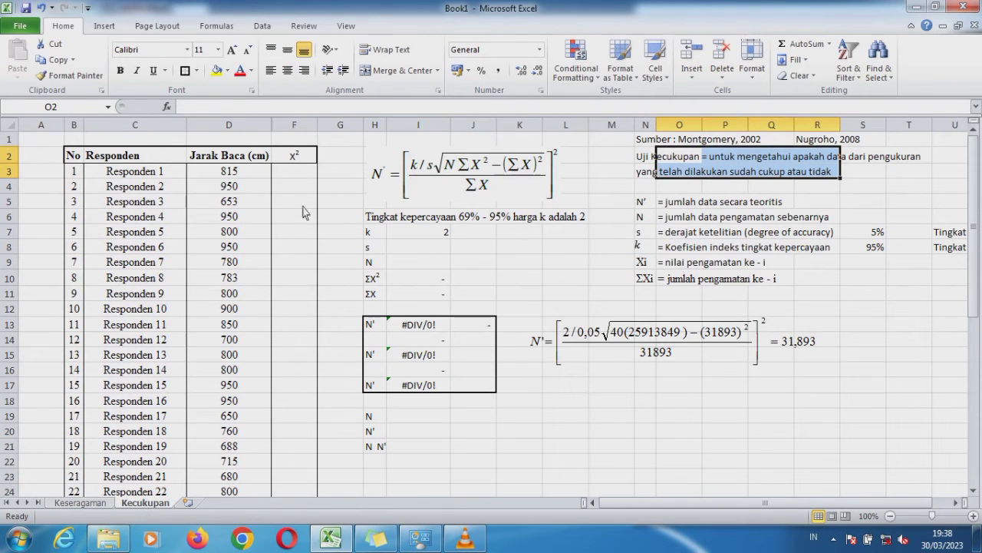
left_click(441, 187)
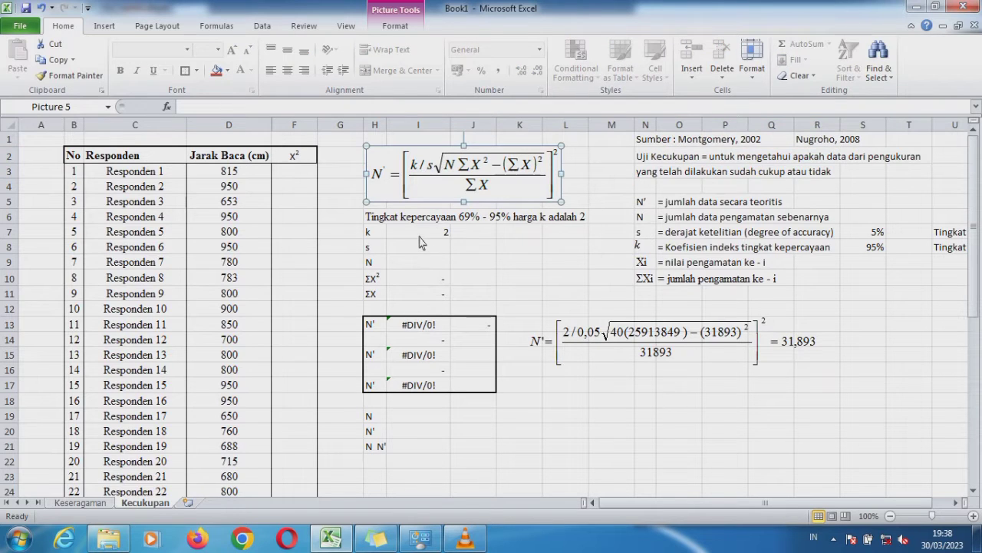
left_click(639, 246)
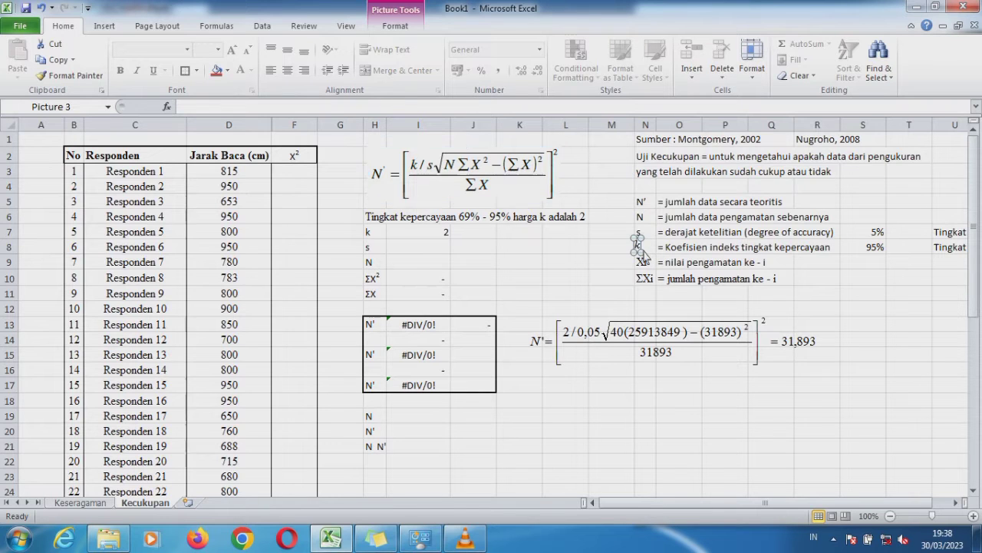
left_click(674, 251)
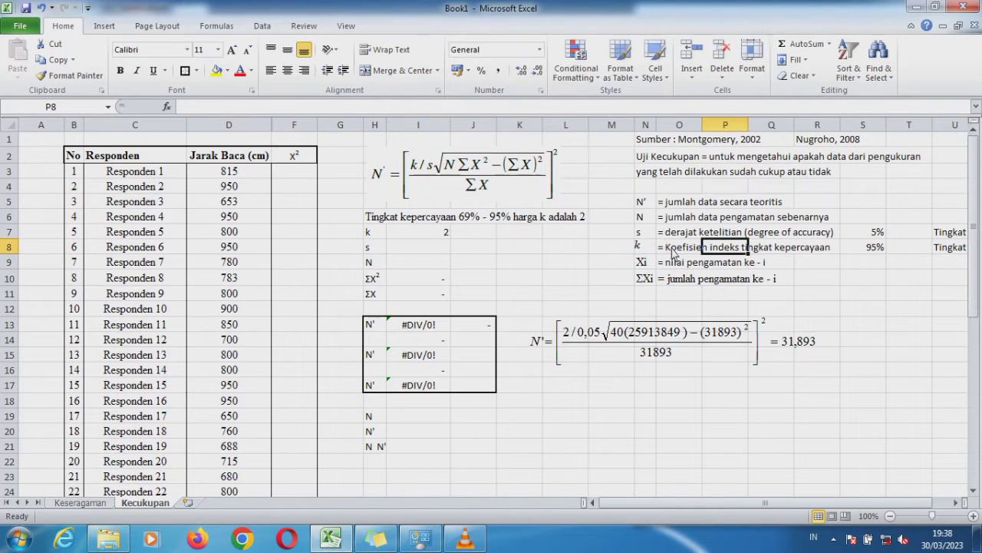
Step: Examine the explanatory notes beside the s and k definitions in row 8, then return to the respondent table
key("Right")
key("Right")
key("Right")
key("Right")
key("Right")
key("Right")
key("Right")
key("Right")
key("Right")
key("Right")
key("Right")
key("Right")
key("Right")
key("Right")
key("Right")
key("Right")
key("Right")
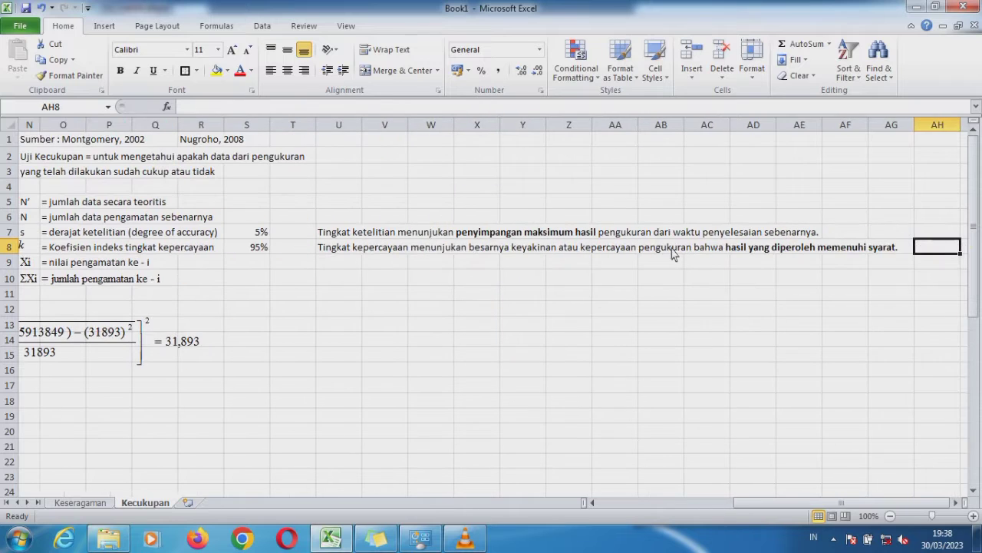
key("Left")
key("Left")
key("Left")
key("Left")
key("Left")
key("Left")
key("Left")
key("Left")
key("Left")
key("Left")
key("Left")
key("Left")
key("Left")
key("Left")
key("Left")
key("Left")
key("Left")
key("Left")
key("Left")
key("Left")
key("Left")
key("Left")
key("Left")
key("Left")
key("Left")
key("Left")
key("Left")
key("Left")
key("Left")
key("Left")
key("Left")
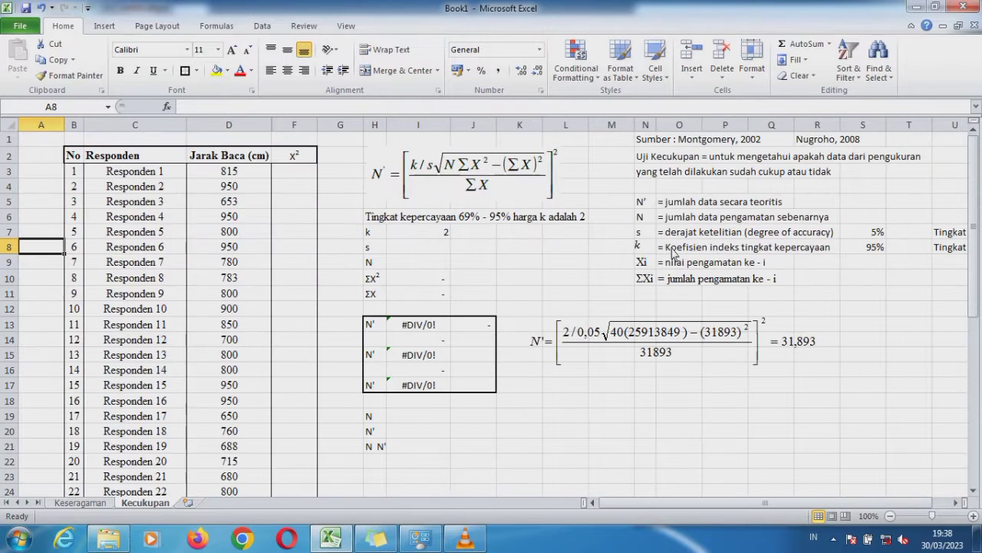
Step: Check the k value in I7 against the Tingkat kepercayaan 69% - 95% note above it
left_click(435, 233)
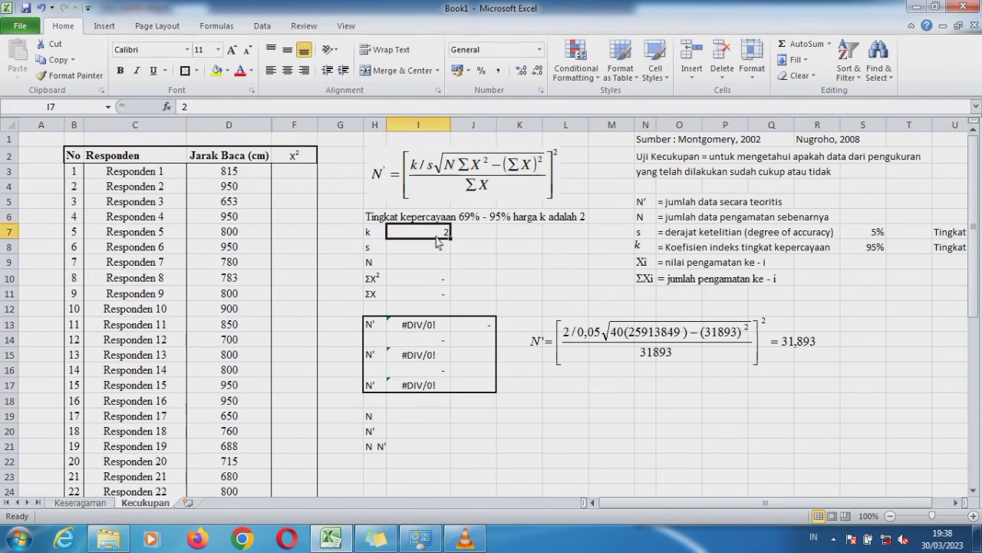
left_click(380, 220)
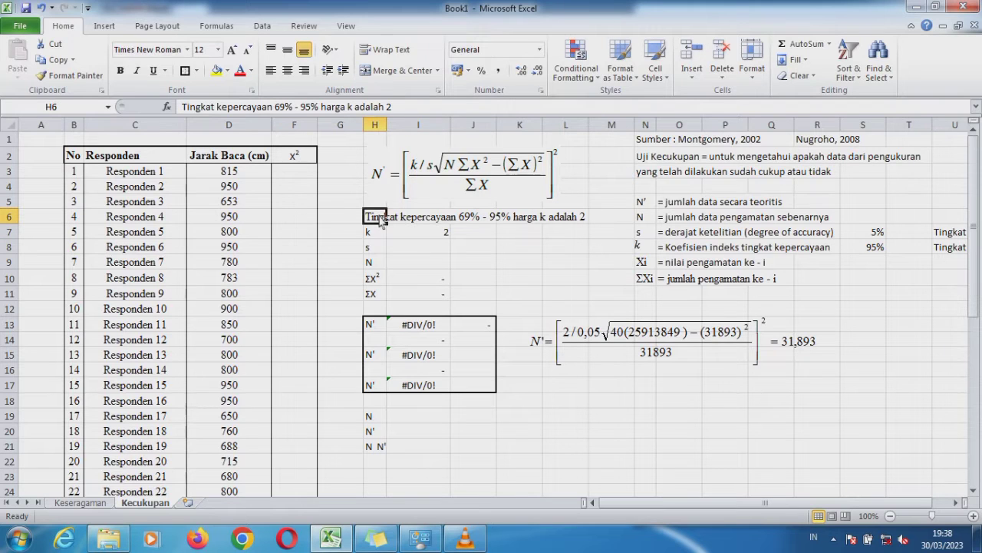
key("shift+Right")
key("shift+Right")
key("shift+Right")
key("shift+Right")
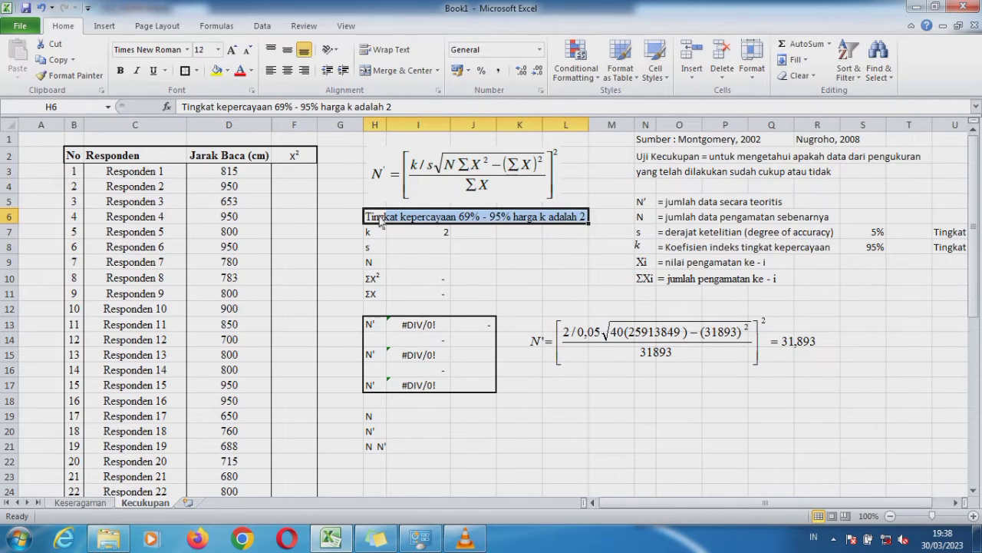
Step: Make the 95% confidence value in S8 and the 5% accuracy value in S7 bold
left_click(420, 247)
left_click(867, 251)
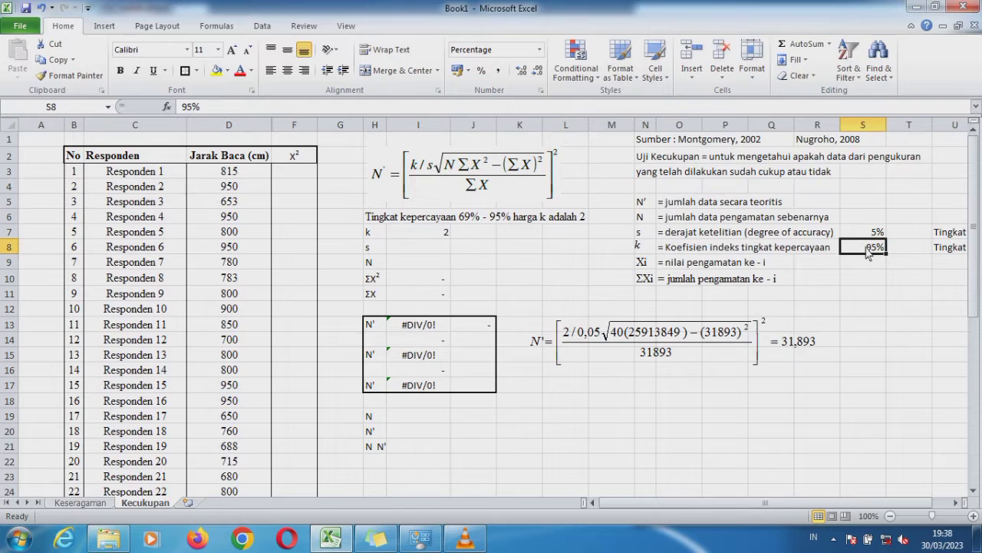
key("ctrl+b")
key("Up")
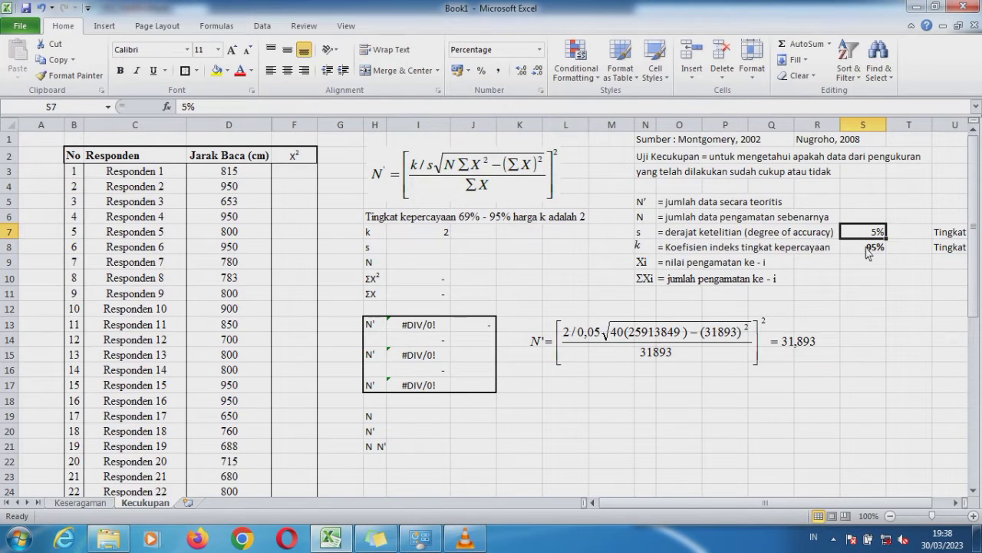
key("ctrl+b")
Step: Fill the s value in I8 with a reference to the degree of accuracy in S7
left_click(426, 246)
type("=")
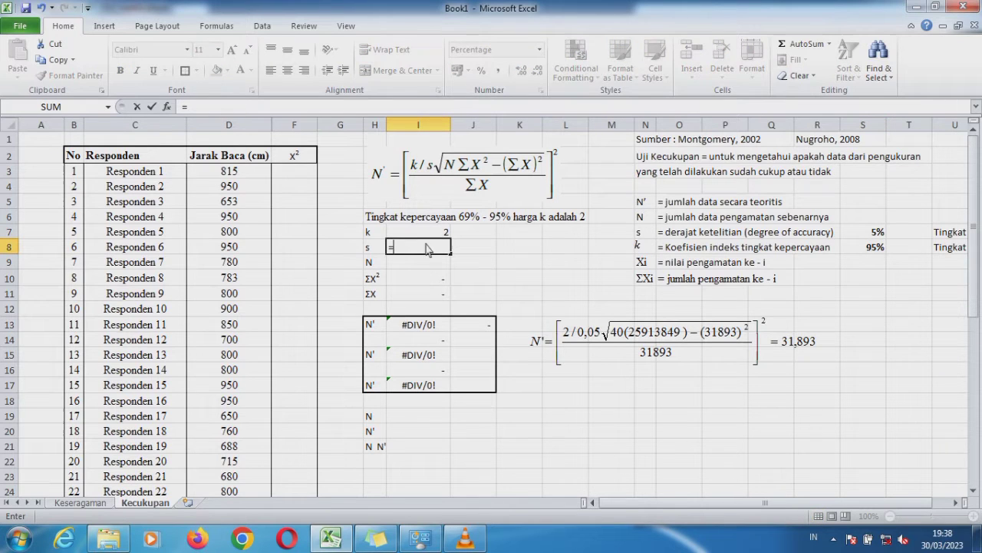
left_click(863, 231)
key("Return")
Step: Read the Tingkat ketelitian explanation in row 7, selecting it from U7 through AE7
key("Right")
key("Right")
key("Right")
key("Right")
key("Right")
key("Right")
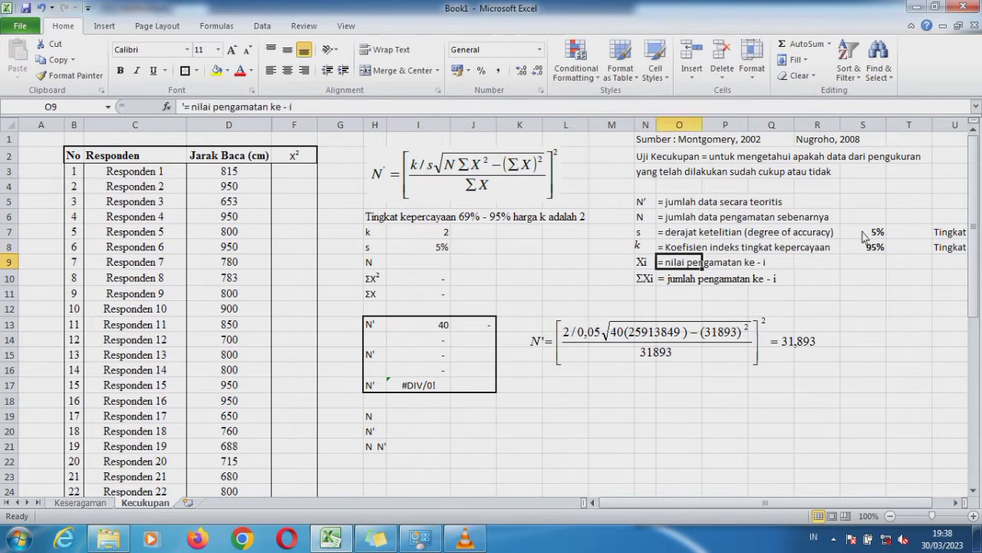
key("Right")
key("Right")
key("Right")
key("Right")
key("Right")
key("Right")
key("Right")
key("Right")
key("Right")
key("Right")
key("Right")
key("Right")
key("Right")
key("Right")
key("Right")
key("Right")
key("Right")
key("Right")
key("Right")
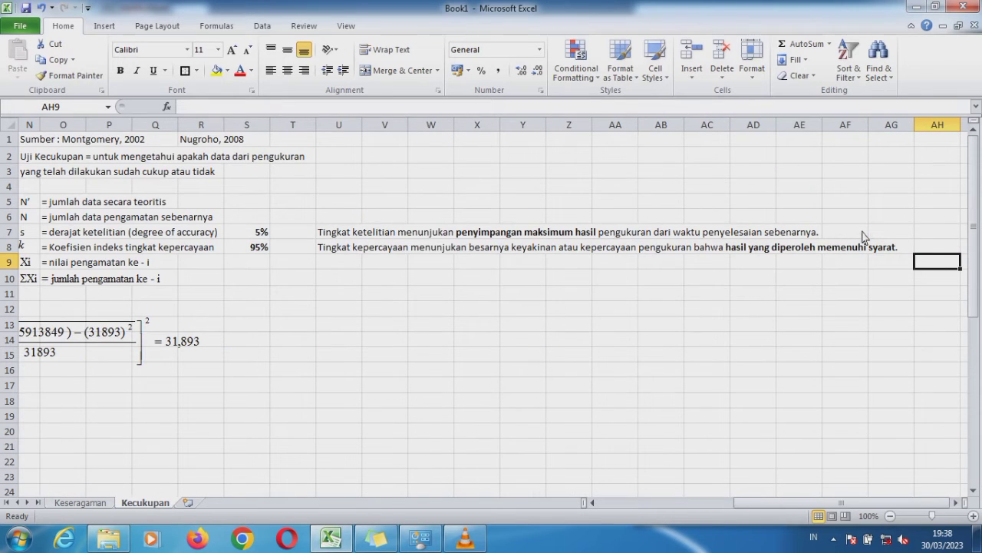
left_click(337, 235)
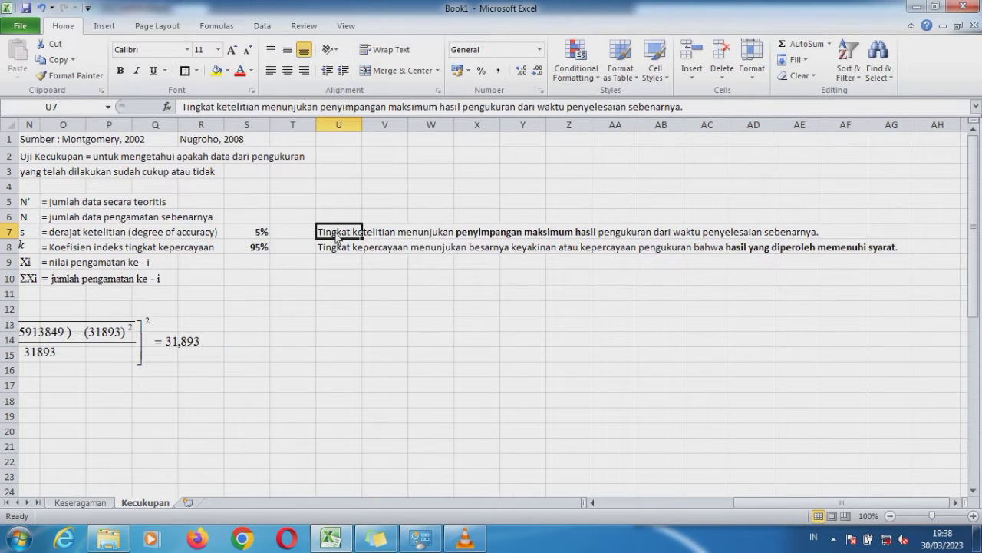
key("shift+Right")
key("shift+Right")
key("shift+Right")
key("shift+Right")
key("shift+Right")
key("shift+Right")
key("shift+Right")
key("shift+Right")
key("shift+Right")
key("shift+Right")
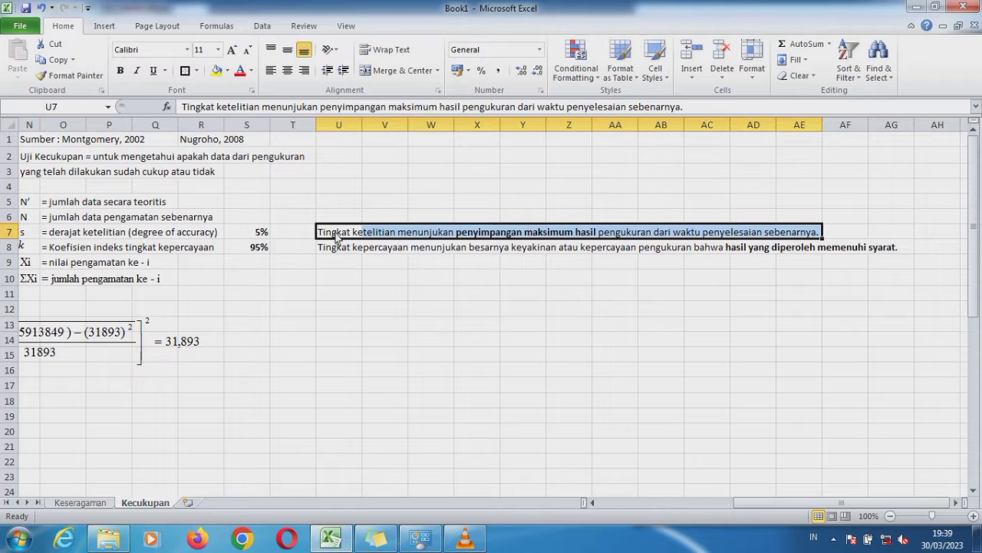
Step: Fill the N value in I9 with a reference to the last respondent's number in B42
key("Left")
key("Left")
key("Left")
key("Left")
key("Left")
key("Left")
key("Left")
key("Left")
key("Left")
key("Left")
key("Left")
key("Left")
key("Left")
key("Left")
key("Left")
key("Left")
key("Left")
key("Left")
key("Left")
key("Left")
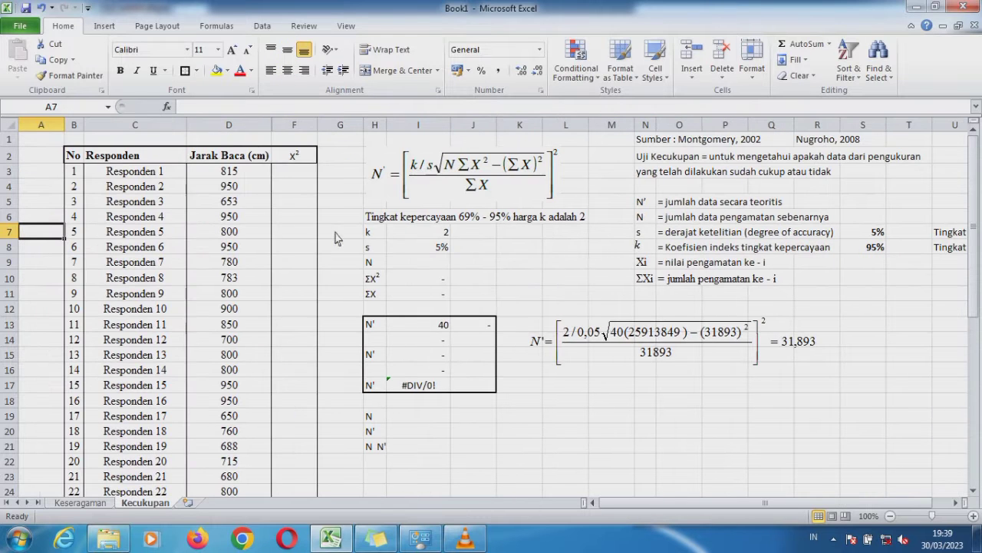
left_click(413, 263)
type("=")
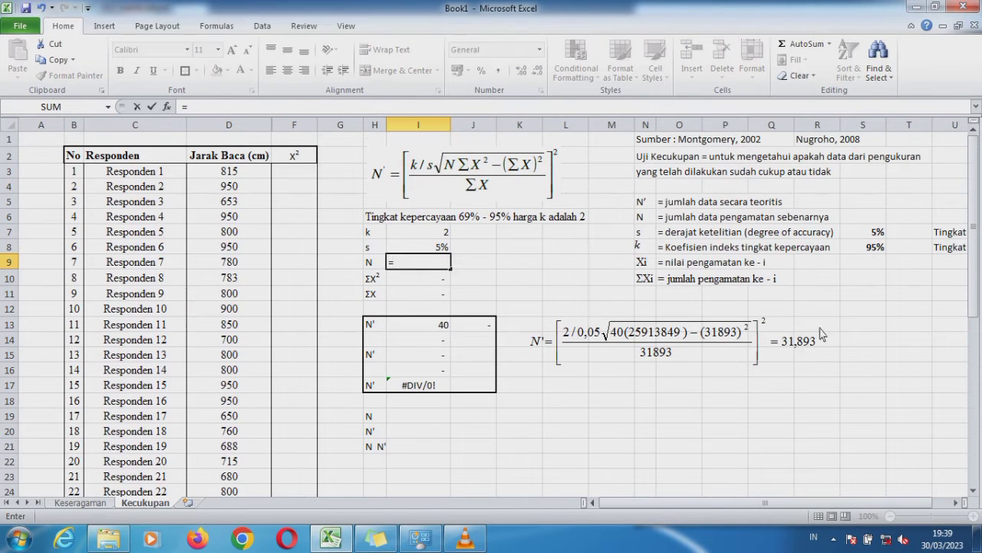
left_click_drag(976, 262, 975, 259)
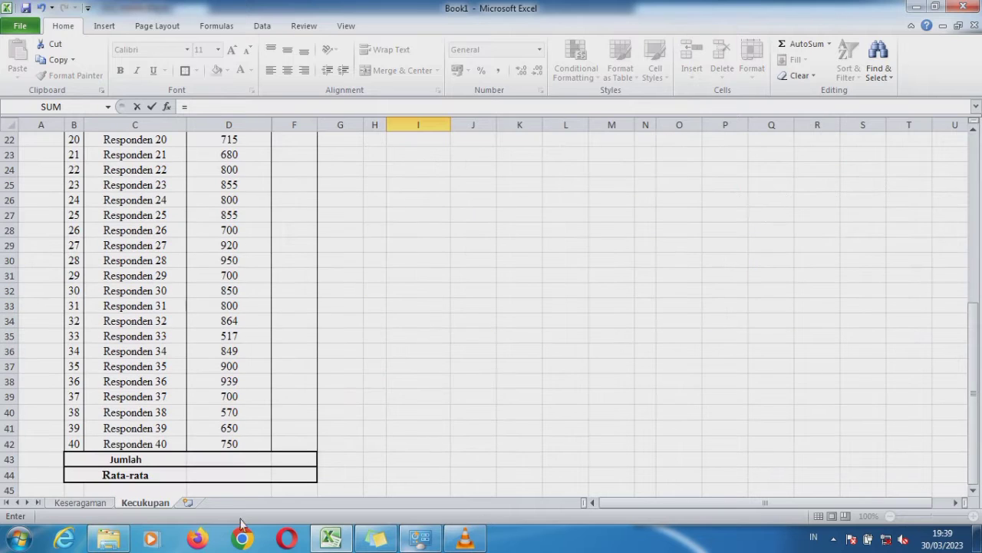
left_click(74, 444)
key("Return")
key("Up")
key("Up")
key("Up")
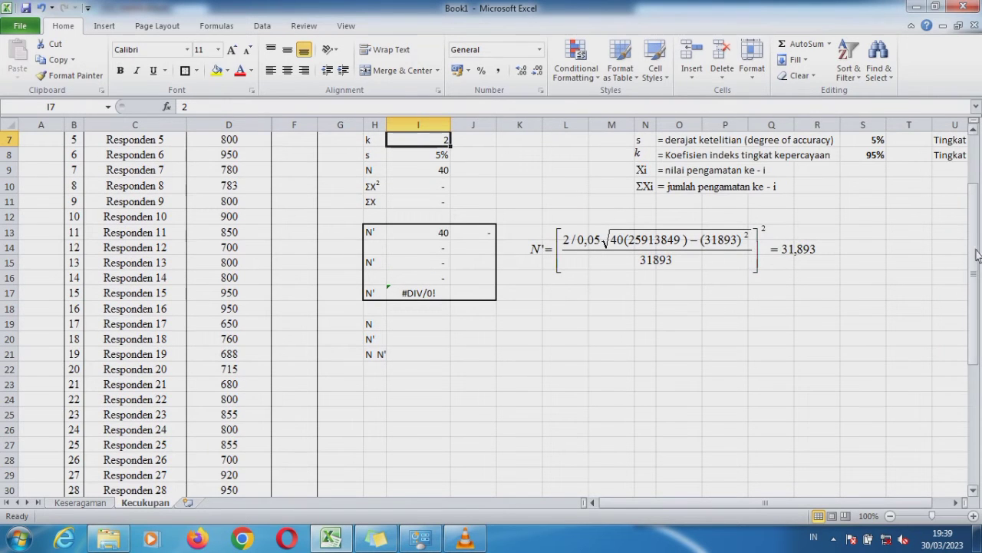
Step: Square the first respondent's reading distance in F3 with =(D3)^2 and fill the formula down to F42
left_click_drag(975, 252, 975, 247)
left_click(419, 285)
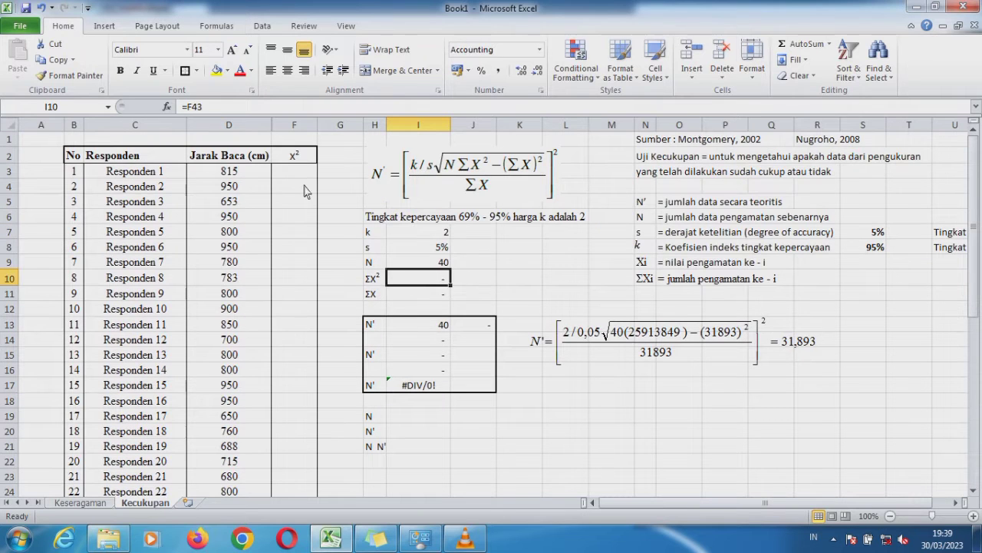
left_click(290, 172)
type("=")
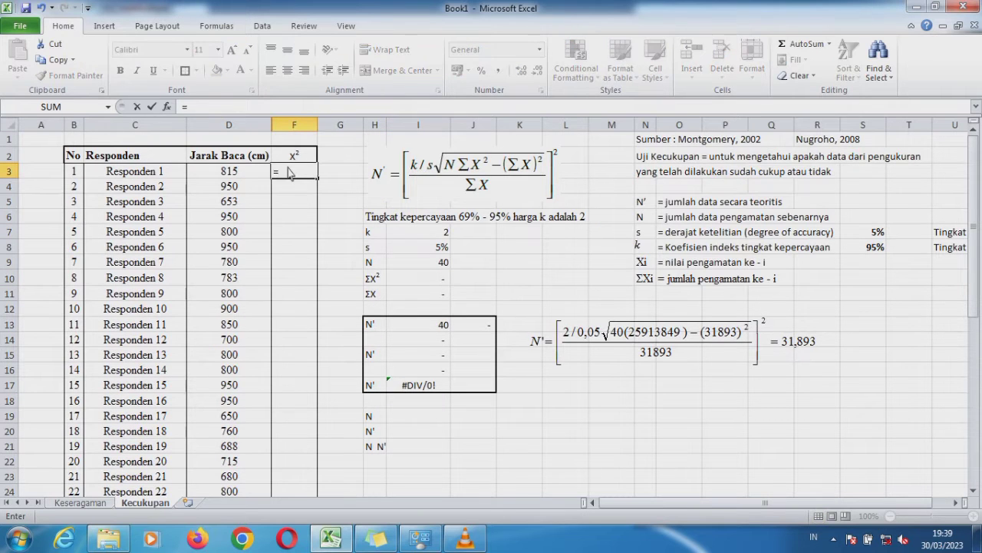
type("(")
left_click(224, 174)
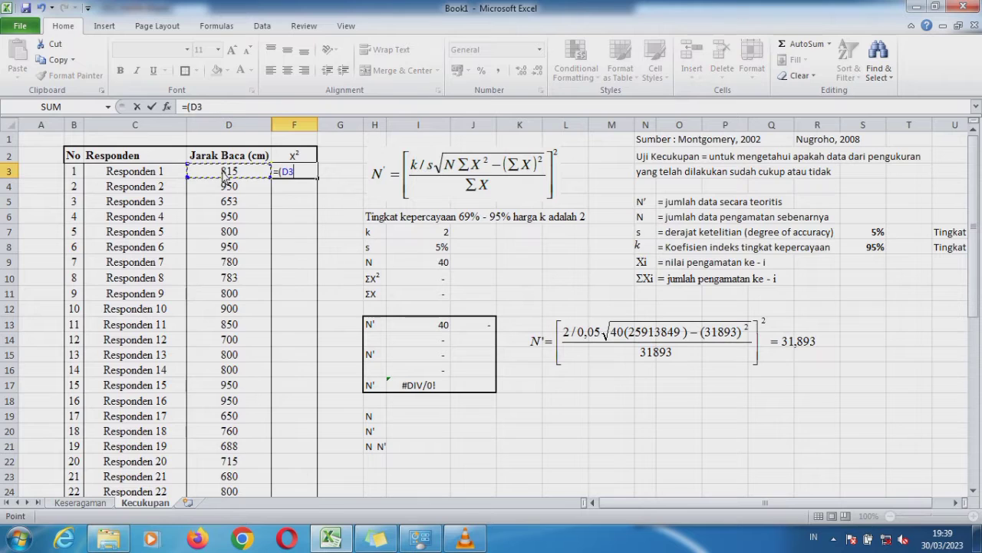
type(")^2")
key("Return")
key("Up")
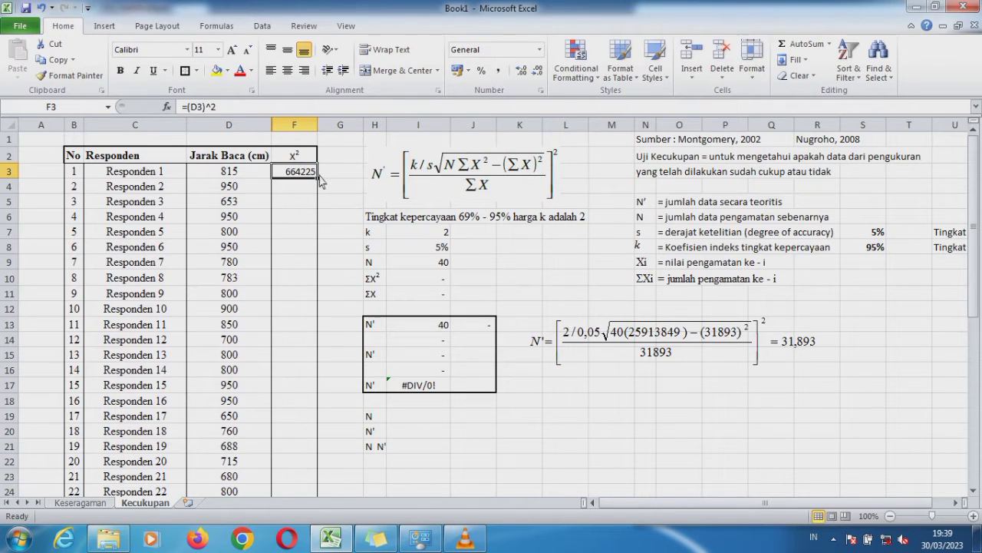
left_click_drag(318, 178, 298, 452)
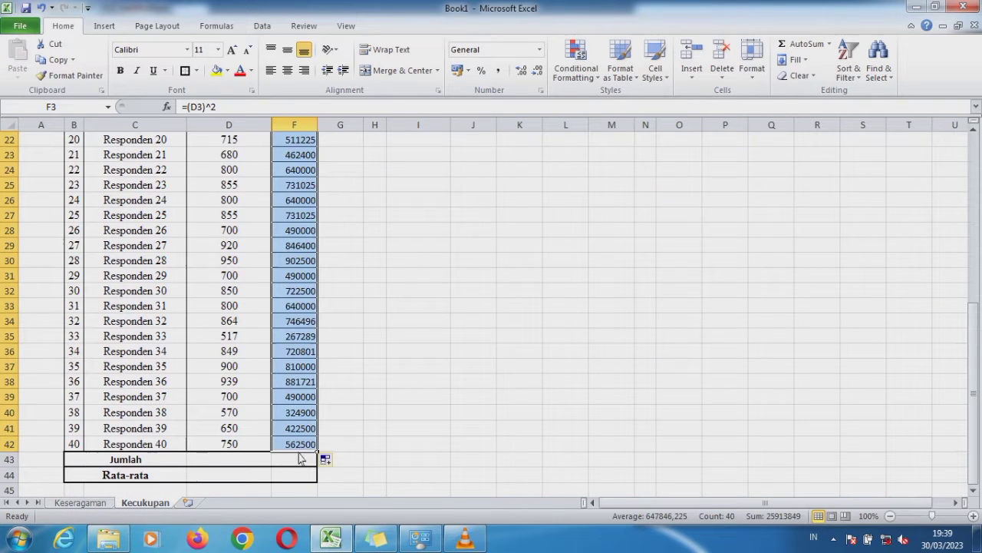
Step: Total the reading distances D3:D42 in the Jumlah cell D43 and extend the sum to the X² column in F43
left_click(230, 461)
type("=sum(")
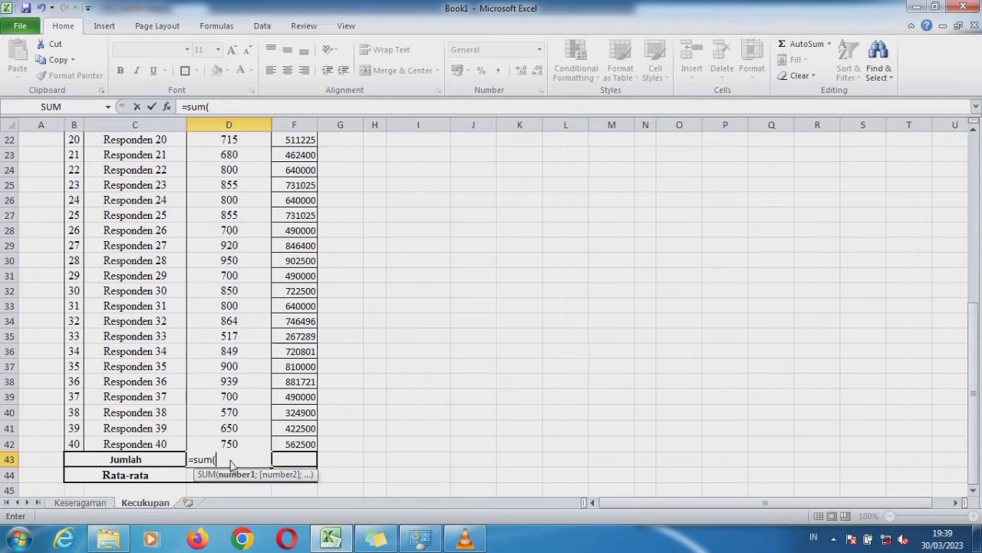
left_click(241, 366)
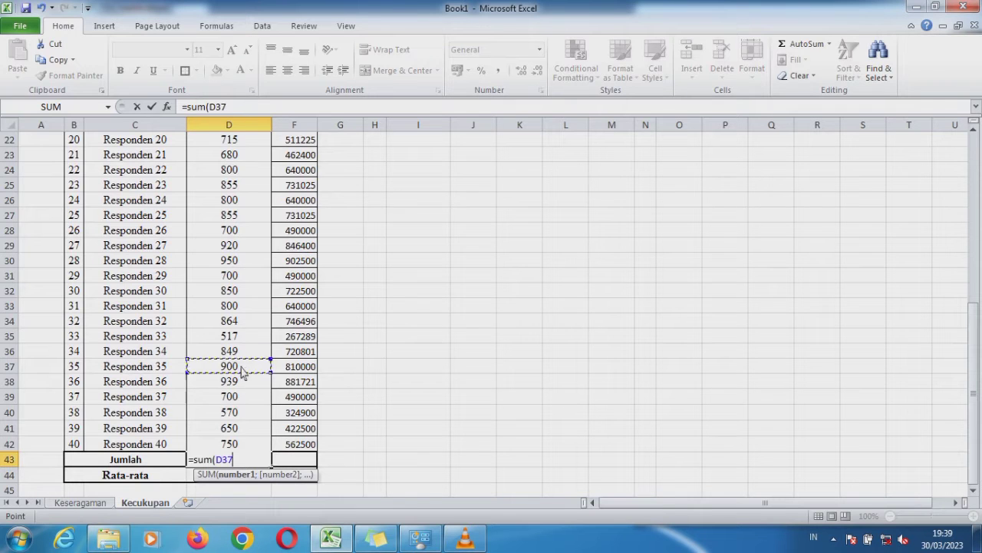
key("ctrl+Up")
key("Down")
key("ctrl+shift+Down")
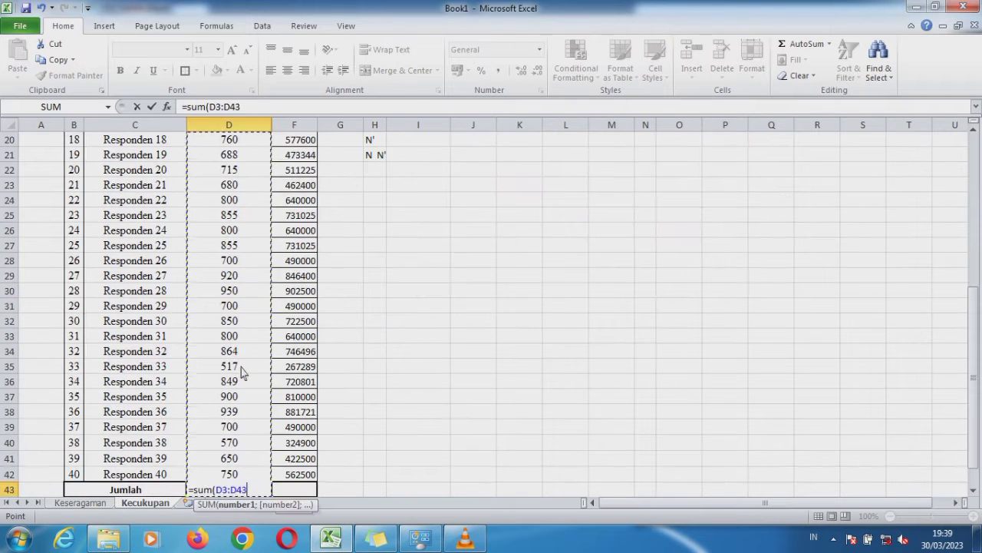
key("Return")
key("Up")
key("Right")
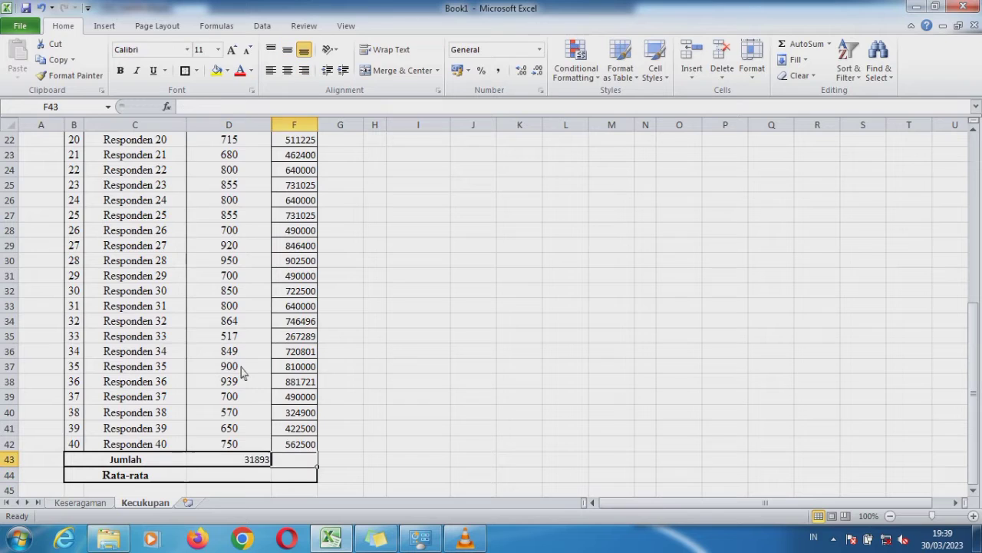
key("Left")
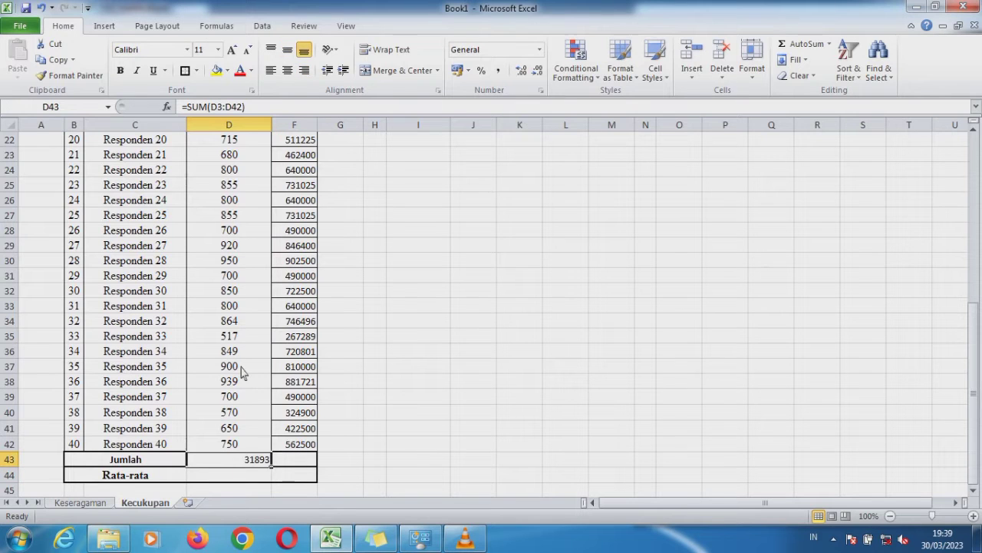
left_click_drag(271, 467, 312, 465)
Step: Enter =AVEDEV(D3:D42) in the Rata-rata cell D44 and check its formula
left_click(255, 477)
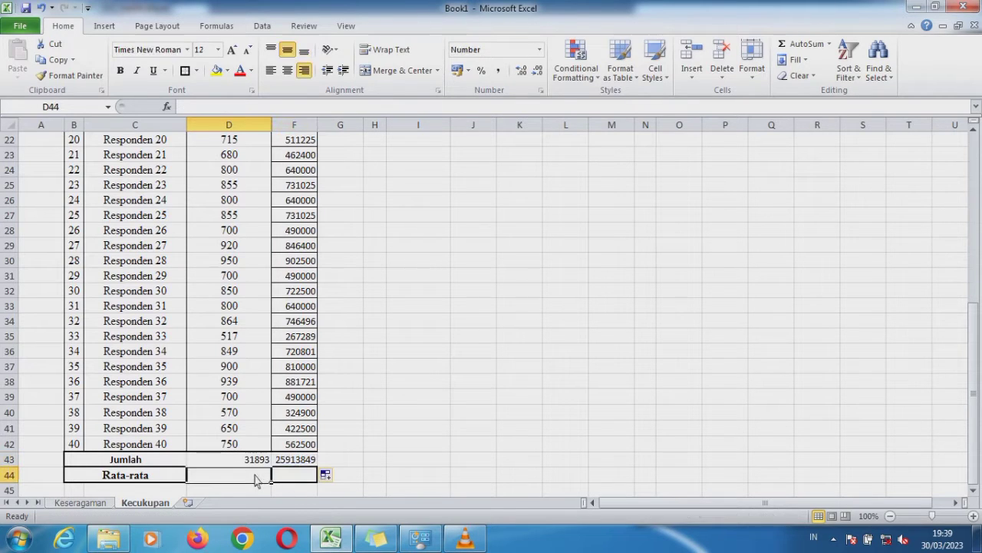
type("=a")
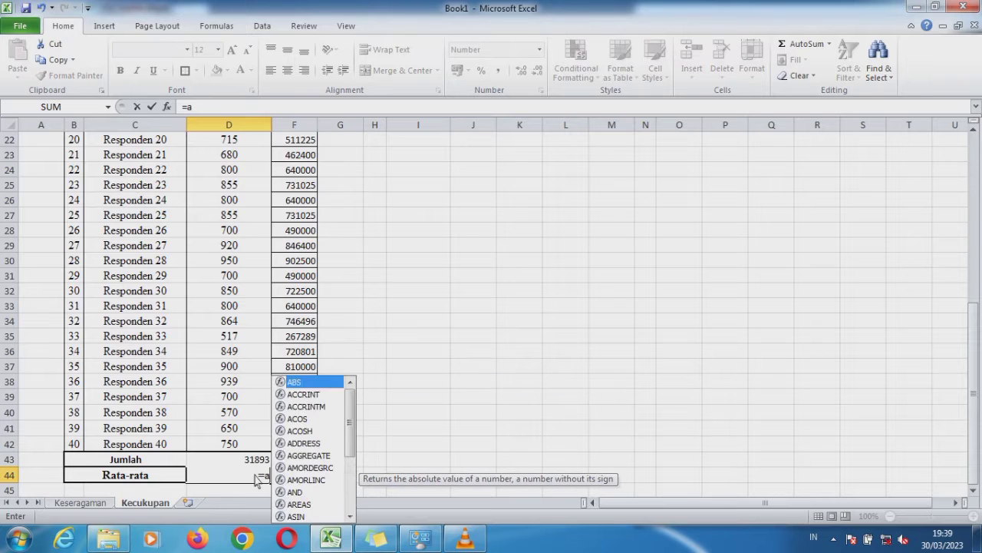
type("v")
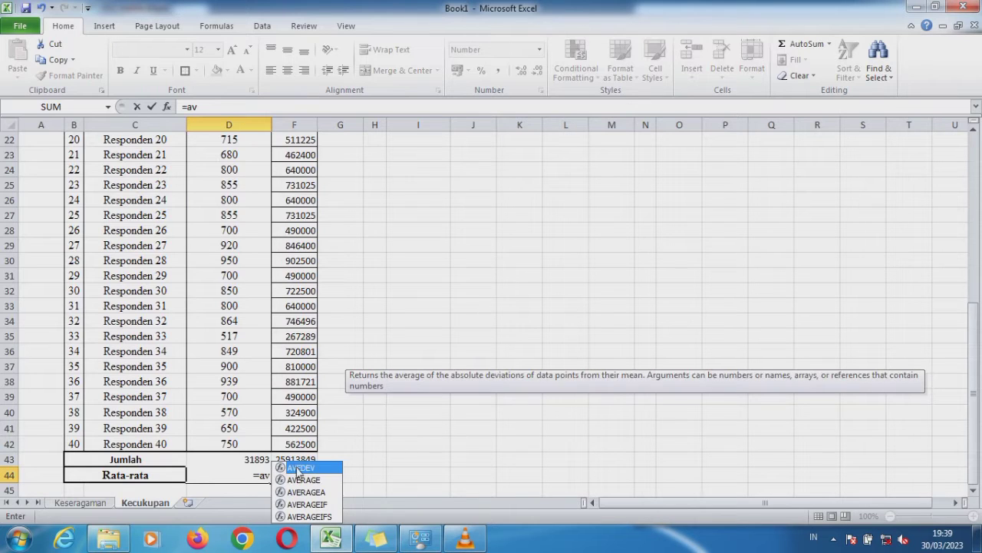
double_click(297, 471)
key("ctrl+Up")
key("Down")
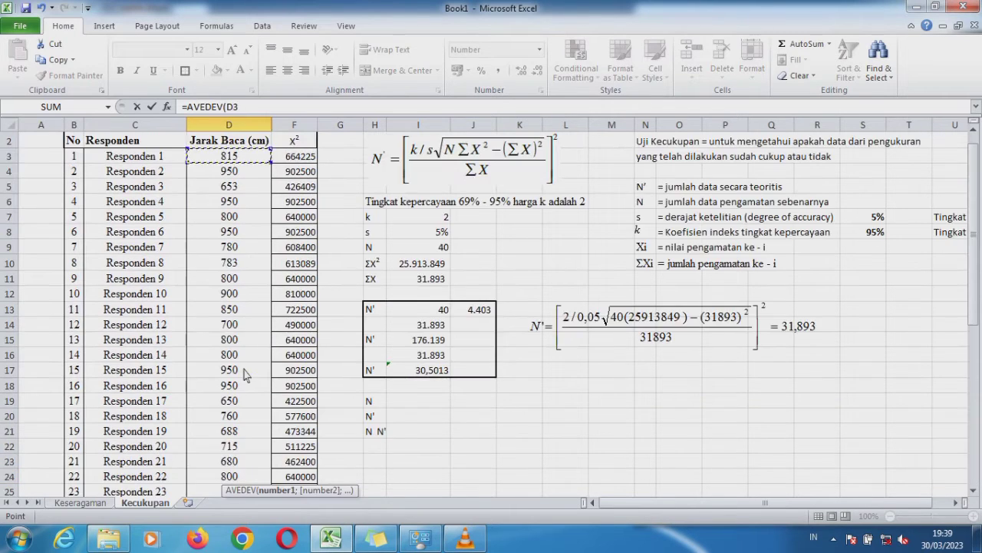
key("ctrl+shift+Down")
type(")")
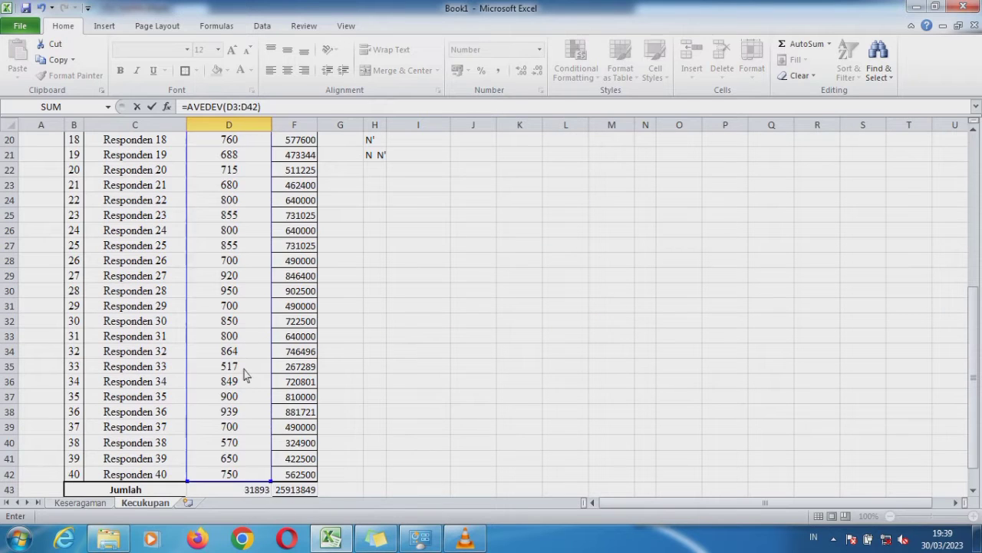
key("Return")
key("Up")
key("Up")
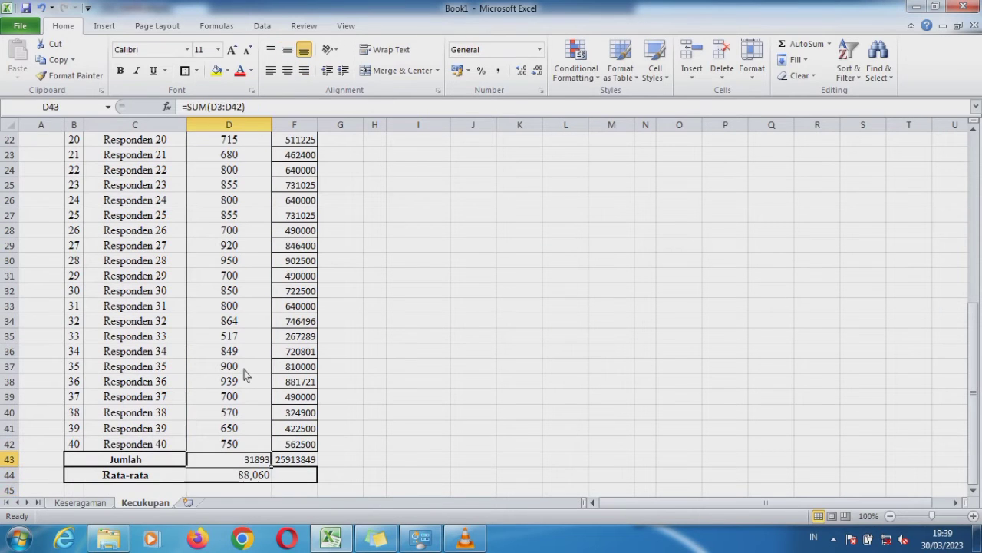
key("Down")
key("Up")
key("Down")
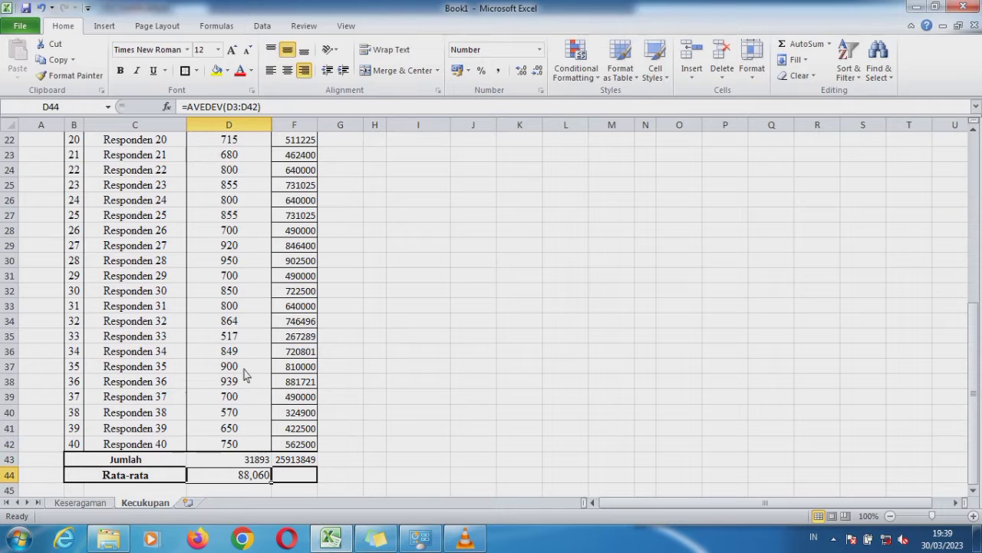
left_click(242, 106)
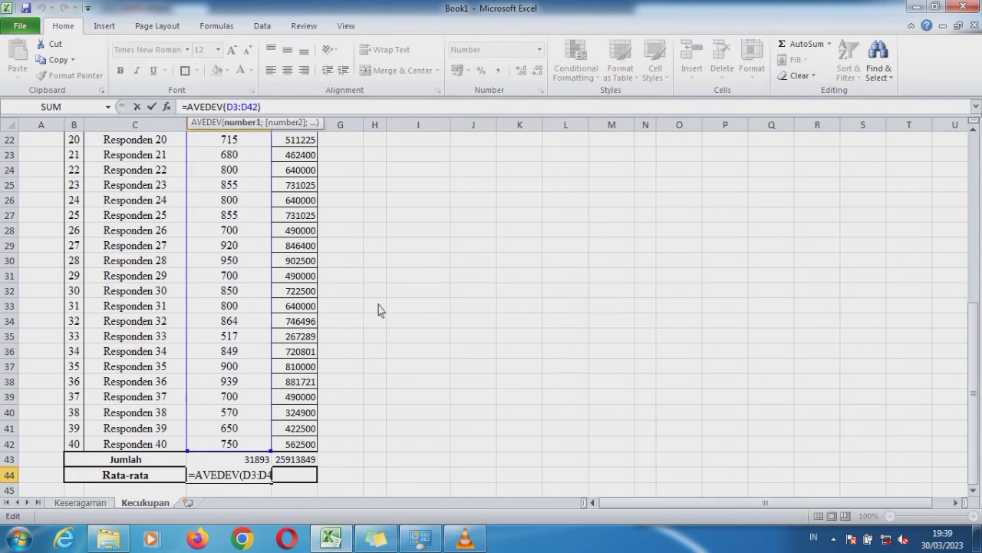
key("Escape")
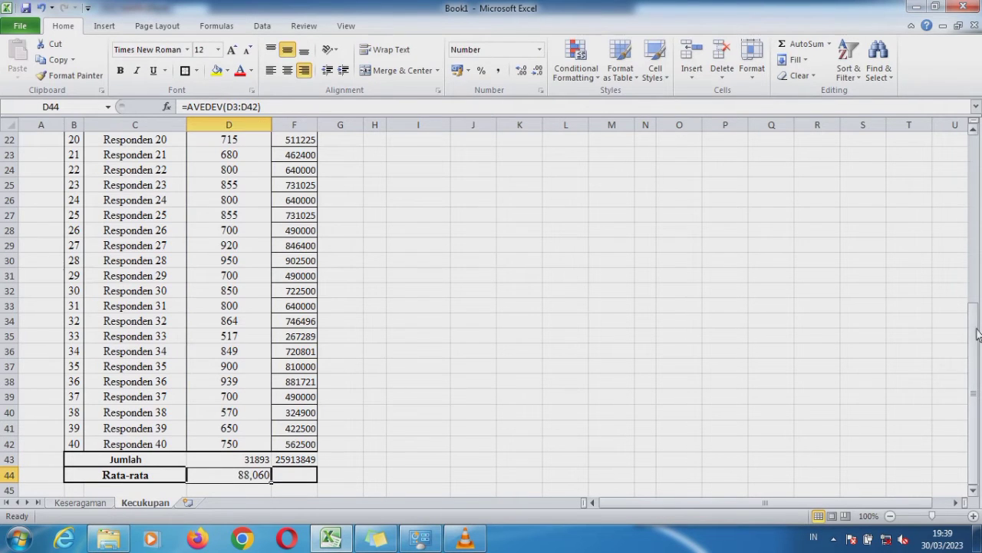
Step: Review the k, s, N, ΣX² and ΣX inputs in I7 through I11 alongside the worked N' equation
left_click_drag(979, 325, 977, 161)
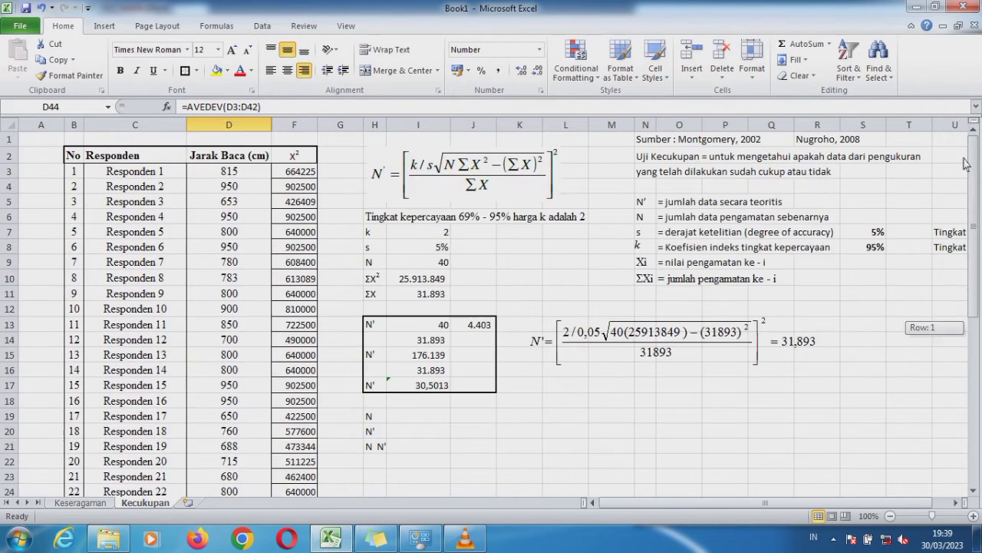
left_click(429, 232)
key("Down")
key("Down")
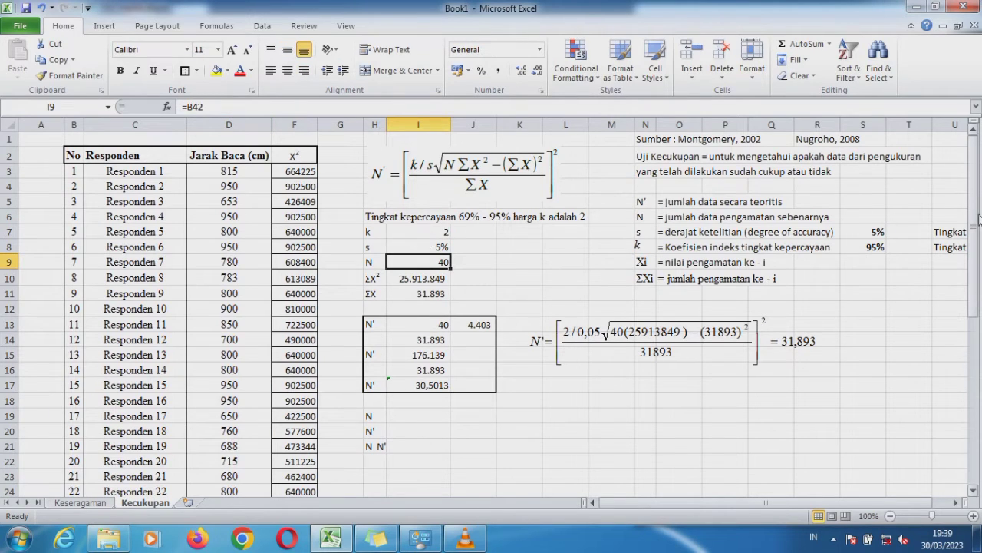
mouse_move(973, 261)
left_mouse_down()
mouse_move(973, 338)
mouse_move(973, 261)
left_mouse_up()
left_click(440, 281)
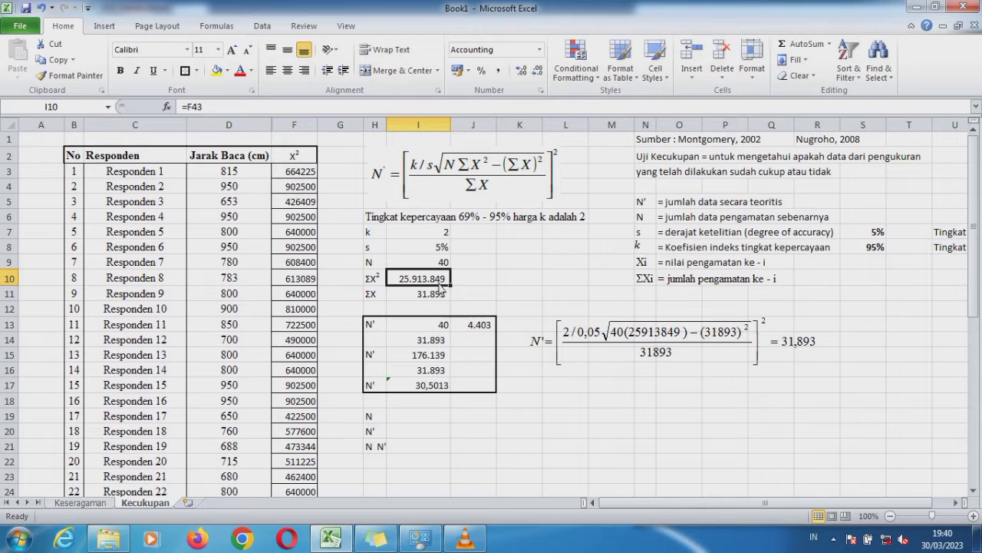
left_click(706, 372)
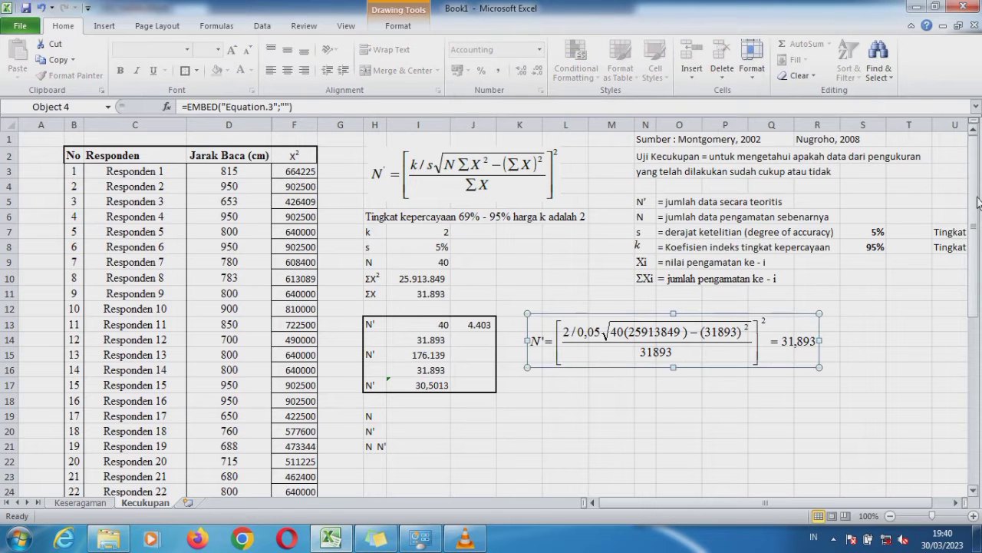
mouse_move(975, 230)
left_mouse_down()
mouse_move(980, 422)
mouse_move(979, 230)
left_mouse_up()
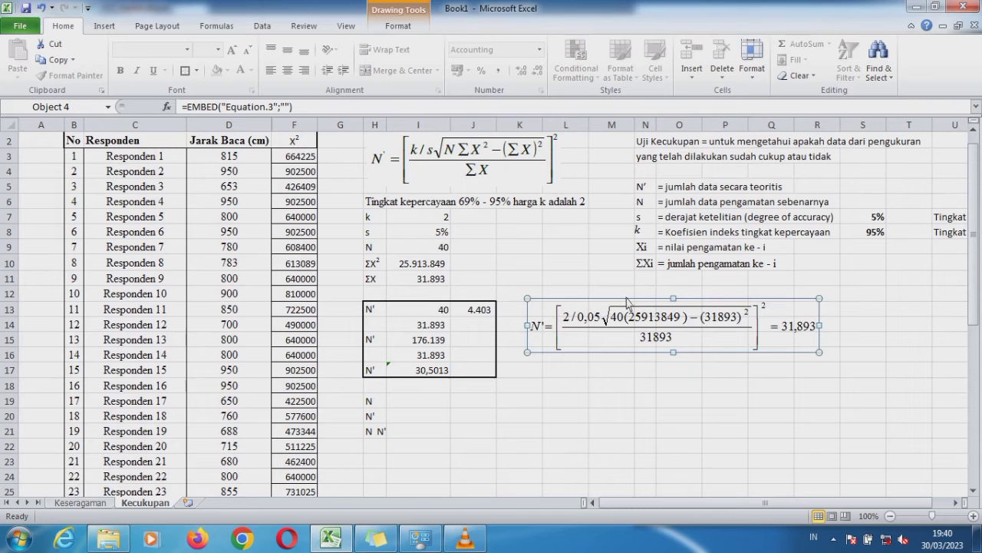
left_click(434, 281)
left_click_drag(975, 253, 957, 184)
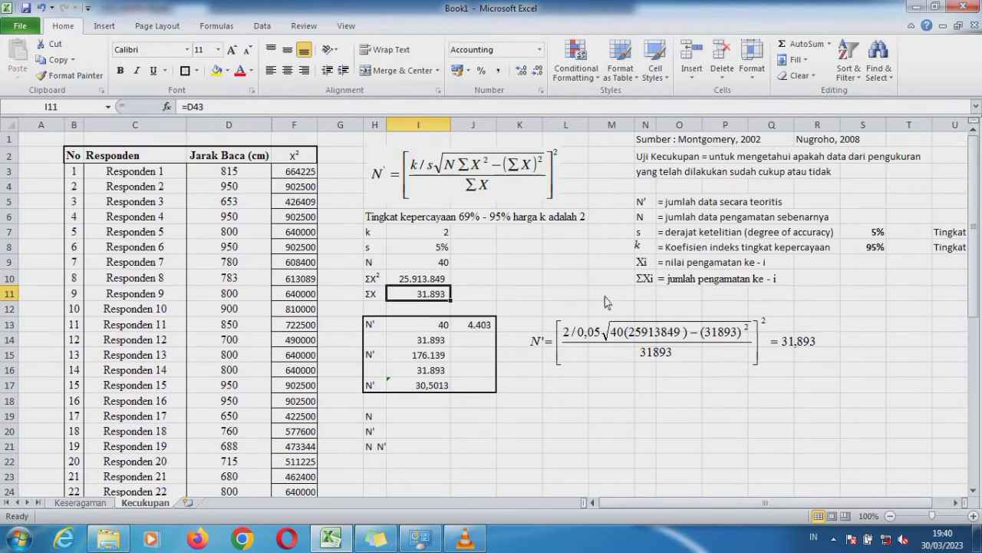
Step: Fill the N comparison value in I19 with a reference to N in I9
left_click(422, 415)
type("=")
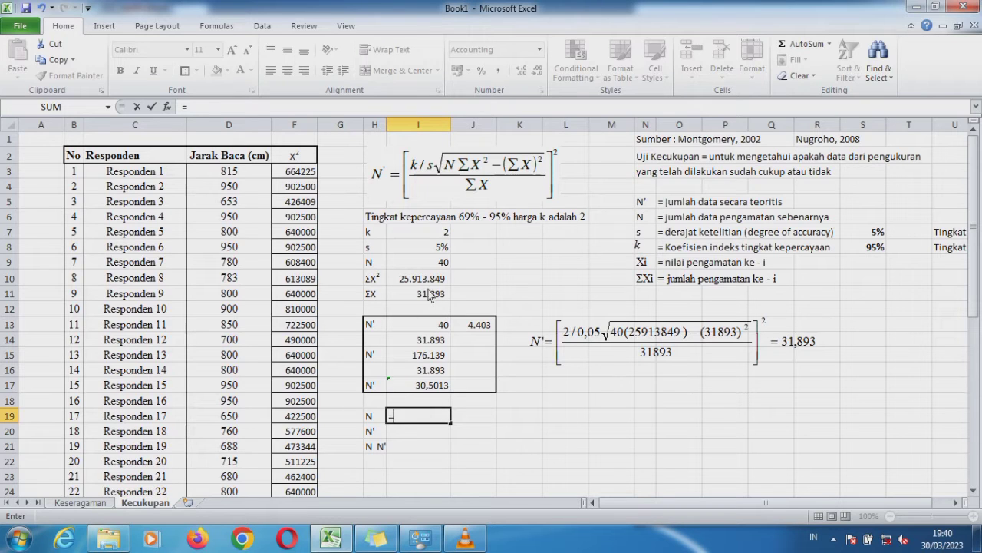
left_click(419, 264)
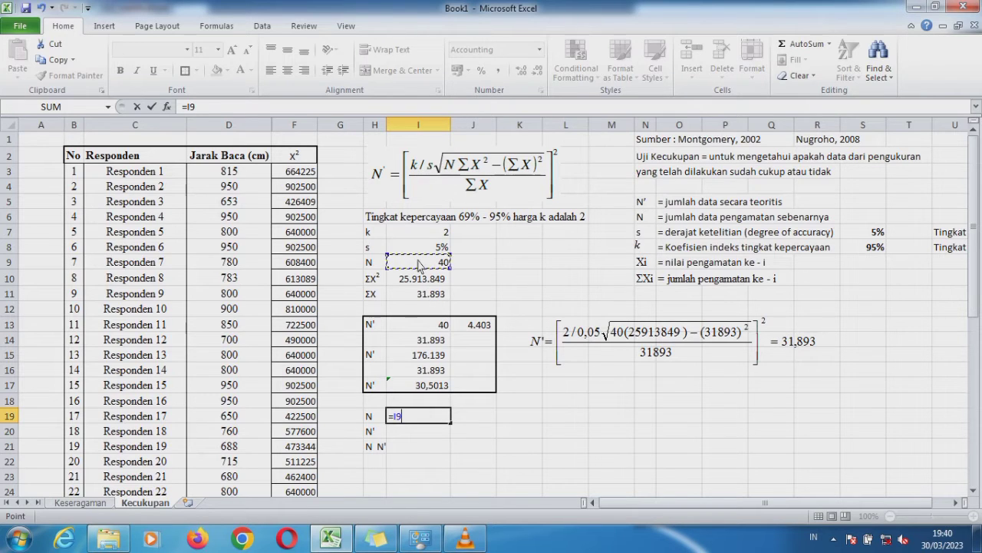
key("Return")
Step: Change the result in the worked N' equation object to 30,5013
double_click(696, 352)
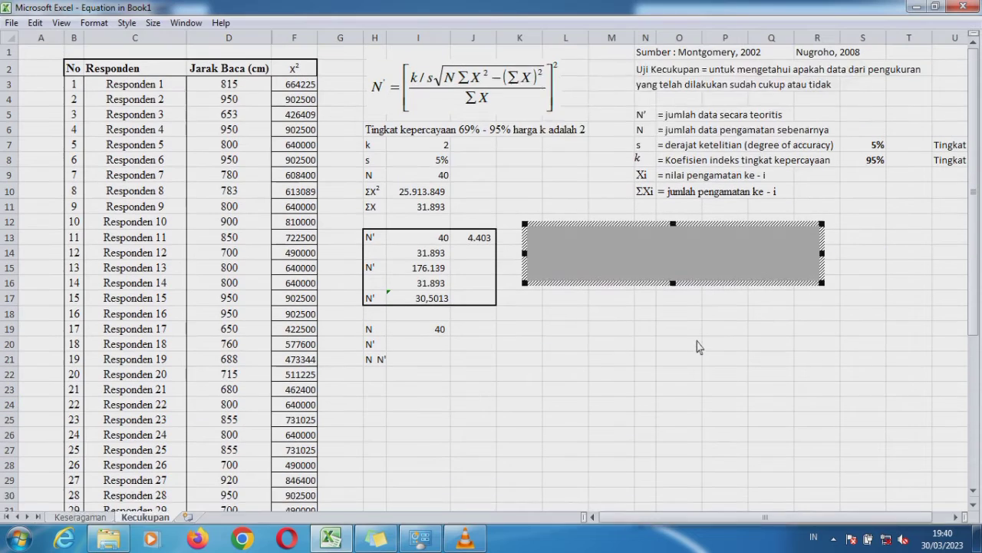
left_click(848, 77)
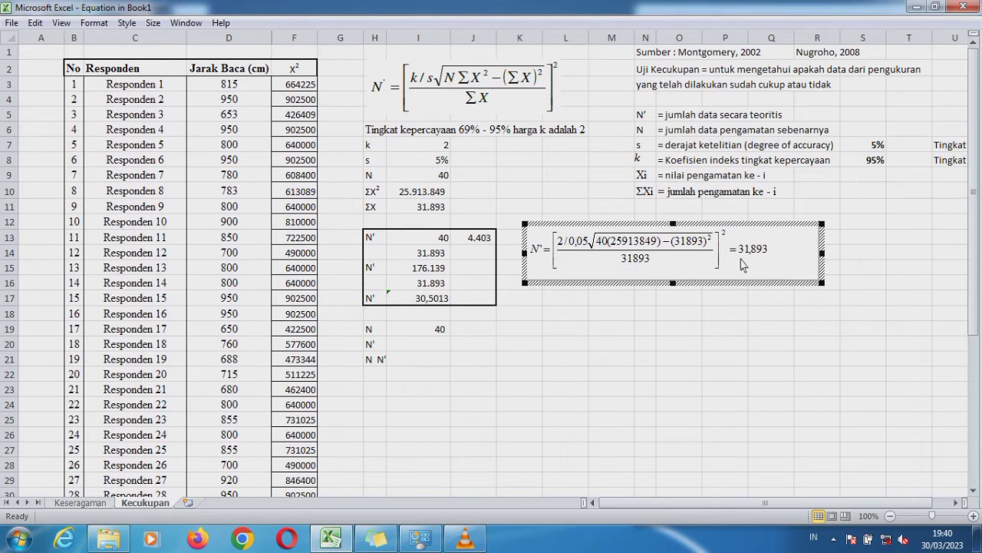
key("BackSpace")
type("0")
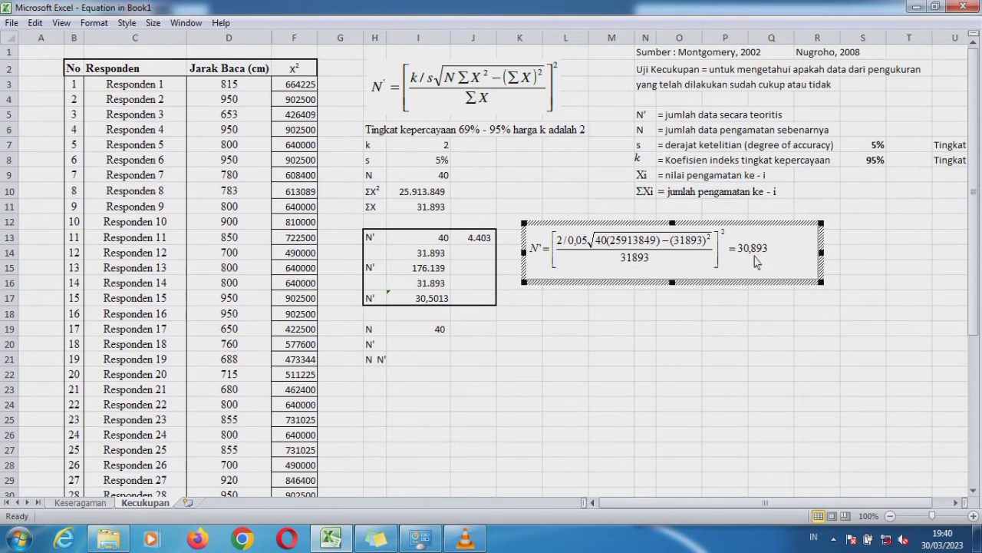
key("BackSpace")
key("BackSpace")
key("BackSpace")
type("5013")
left_click(729, 329)
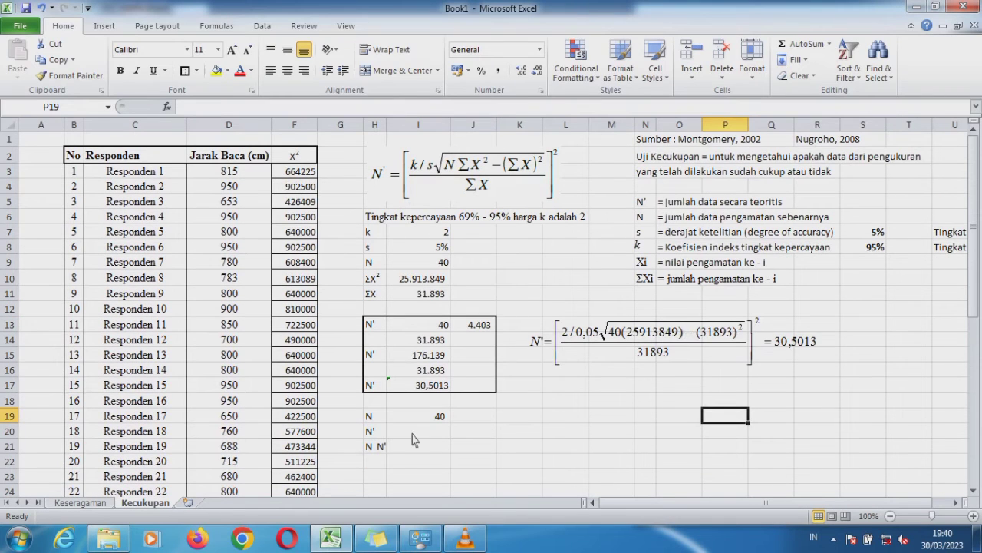
Step: Fill the N' comparison value in I20 with a reference to the computed N' in I17
left_click(412, 435)
type("=")
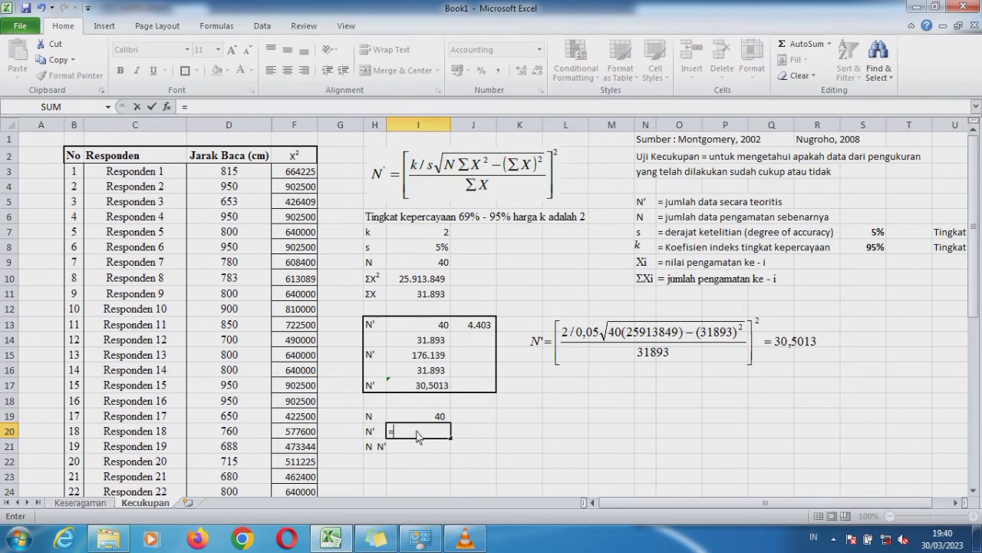
left_click(416, 388)
key("Return")
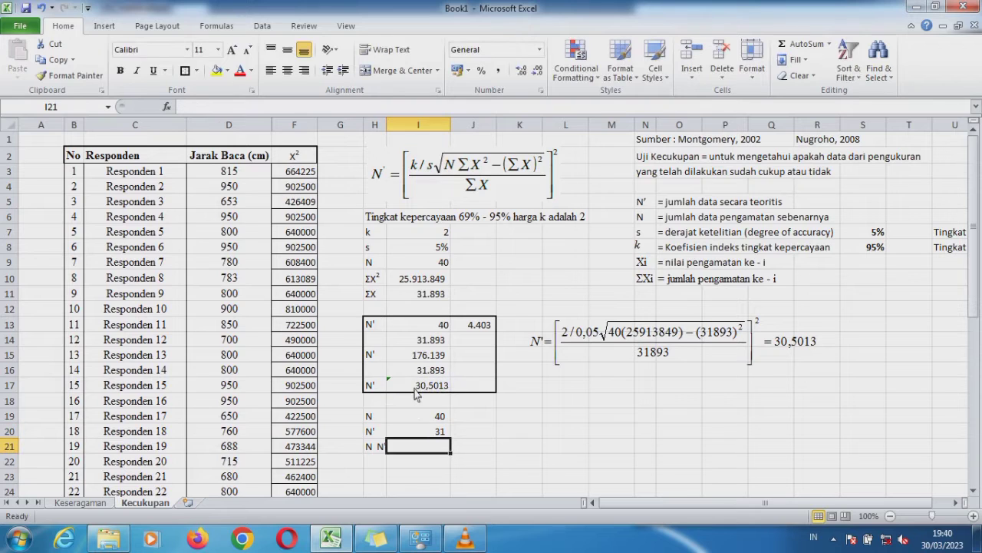
Step: Insert a greater-than sign between N and N' in the comparison label in H21
key("Left")
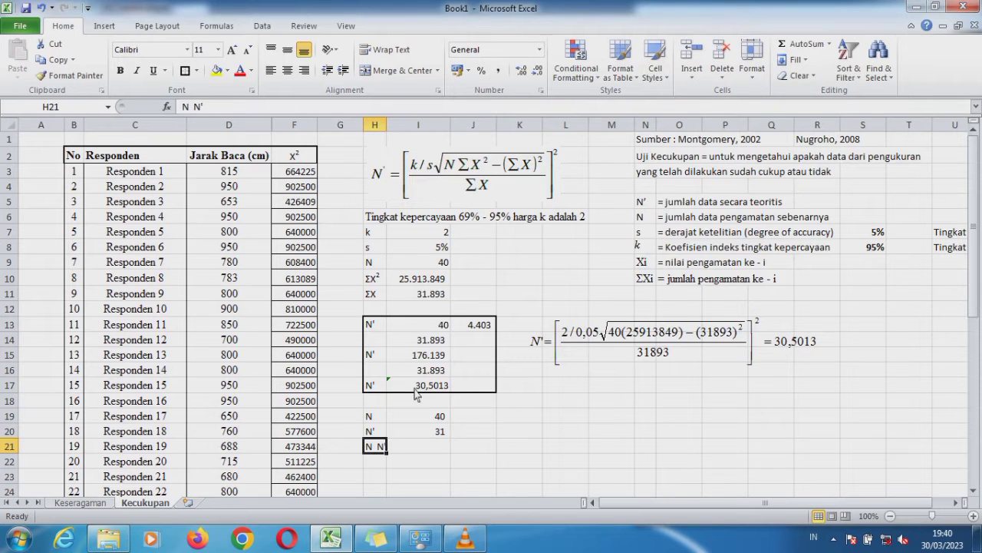
left_click(194, 112)
key("BackSpace")
type(">")
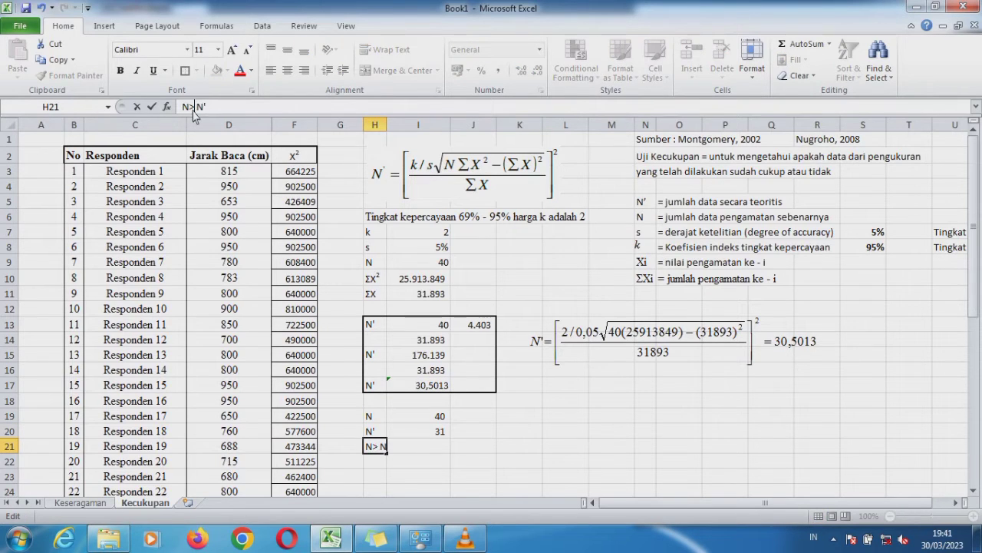
key("Return")
Step: Widen column H slightly and enter the conclusion "Data sudah Cukup" in I21
key("Right")
key("Up")
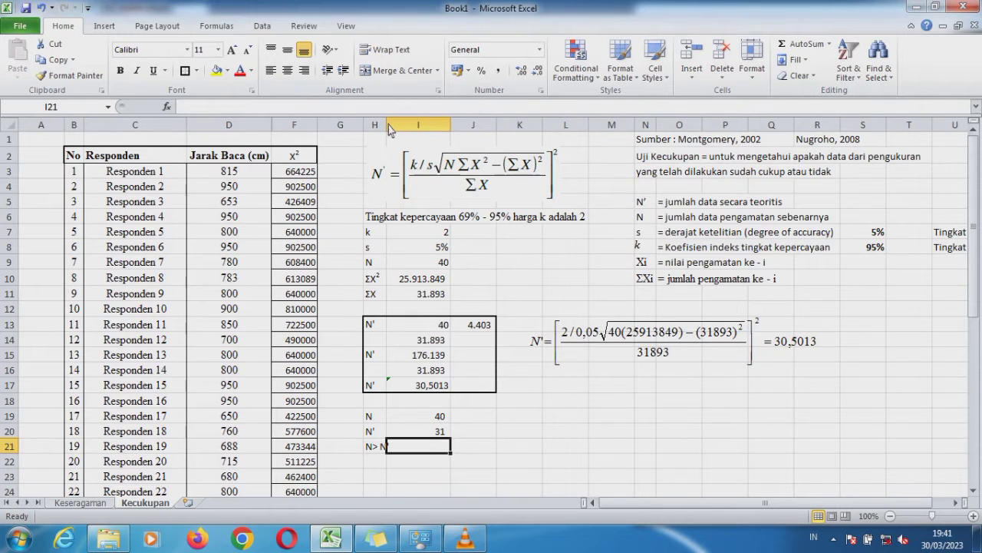
left_click_drag(389, 129, 392, 129)
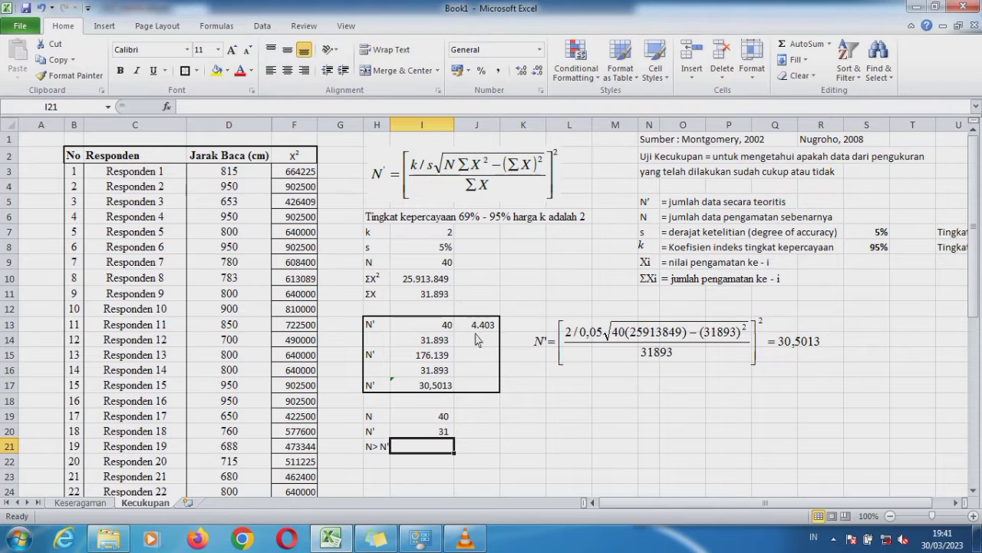
type("Data sudah Cukup")
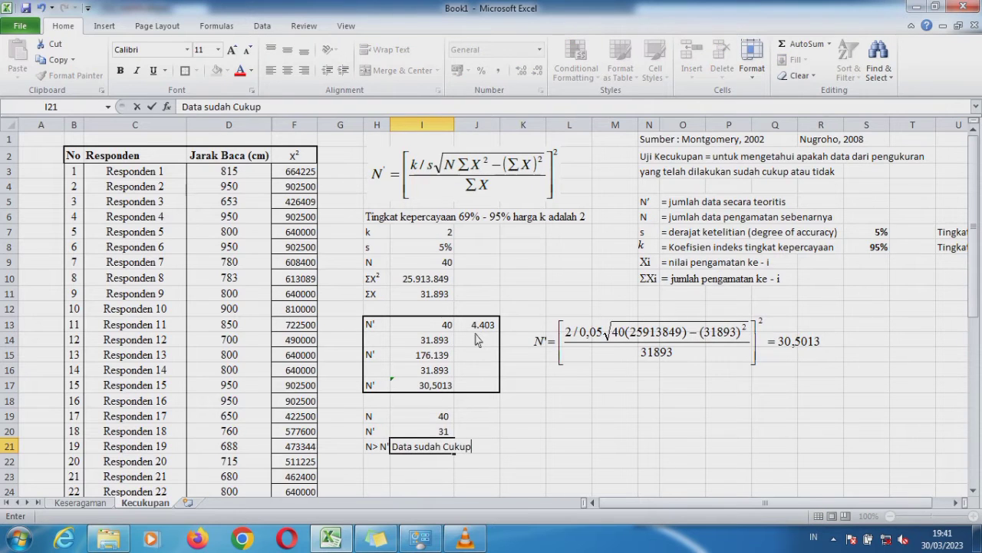
key("Return")
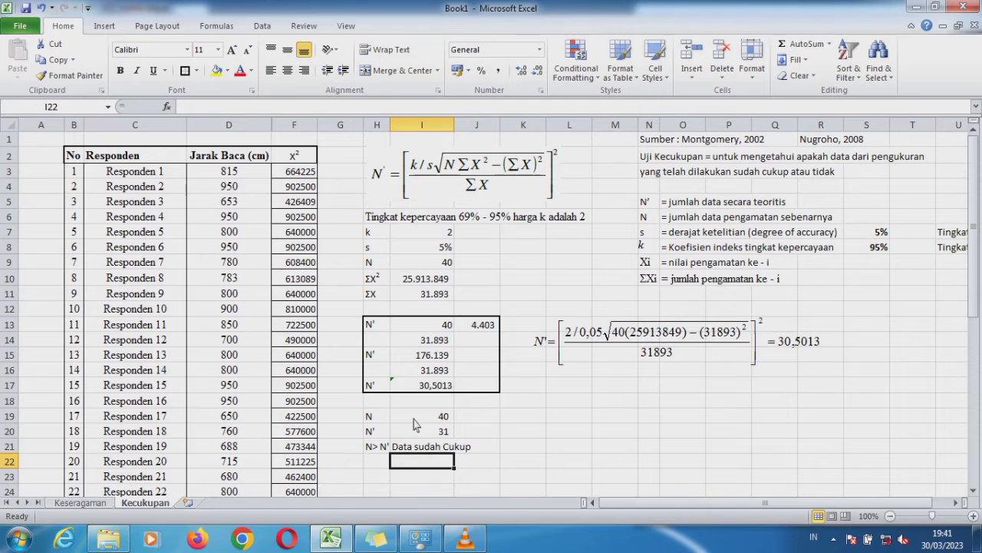
Step: Enter =I19-I20 in K20 to calculate the difference between N and N'
left_click(428, 434)
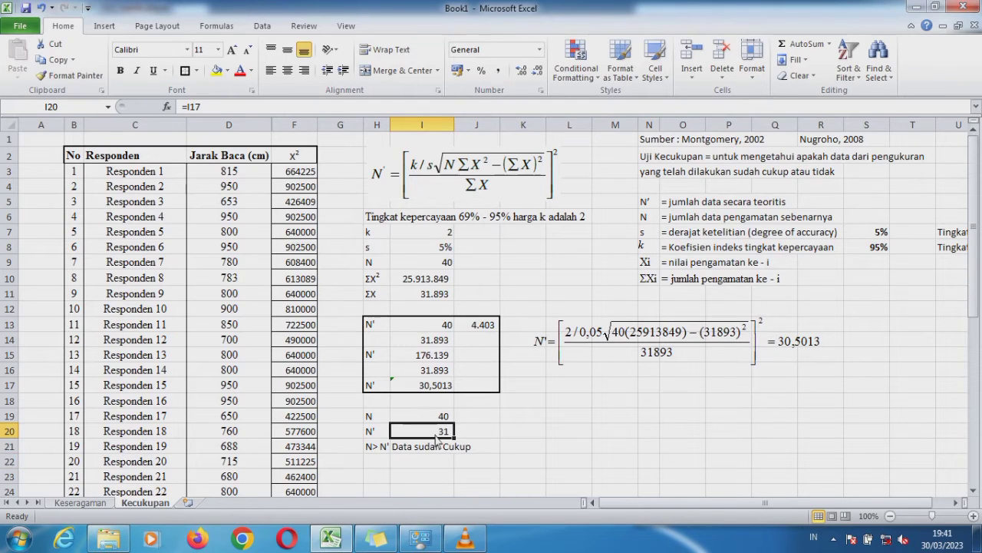
left_click(515, 436)
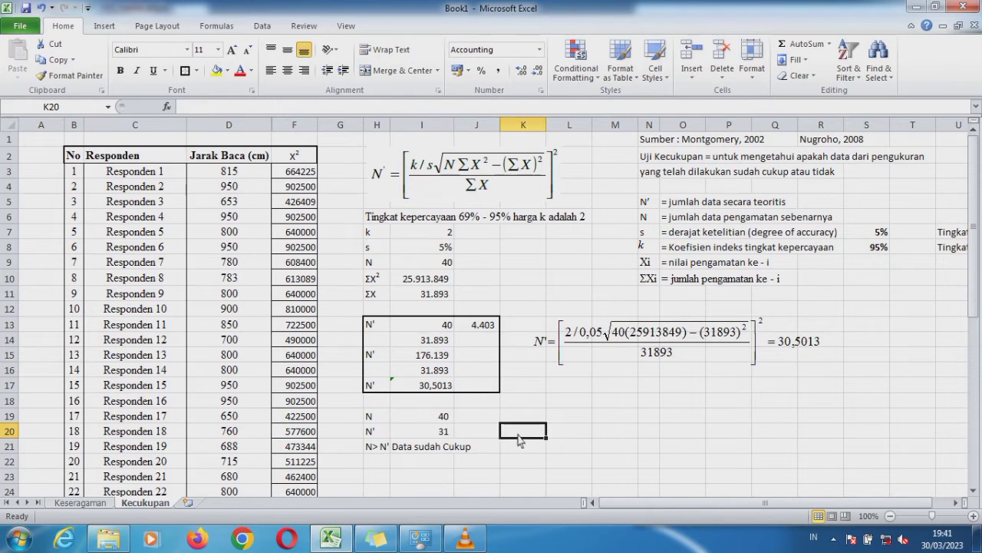
type("=")
left_click(441, 421)
type("-")
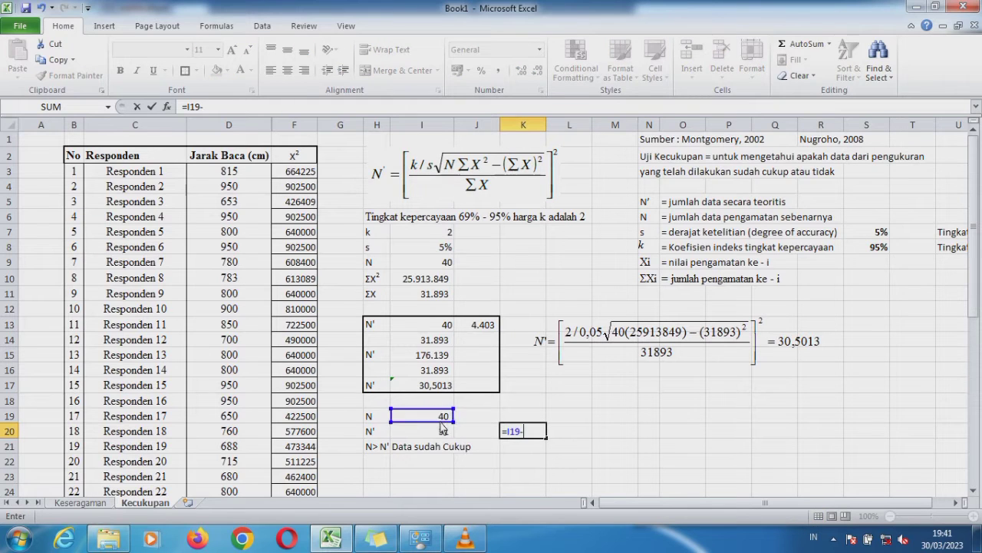
left_click(432, 434)
key("Return")
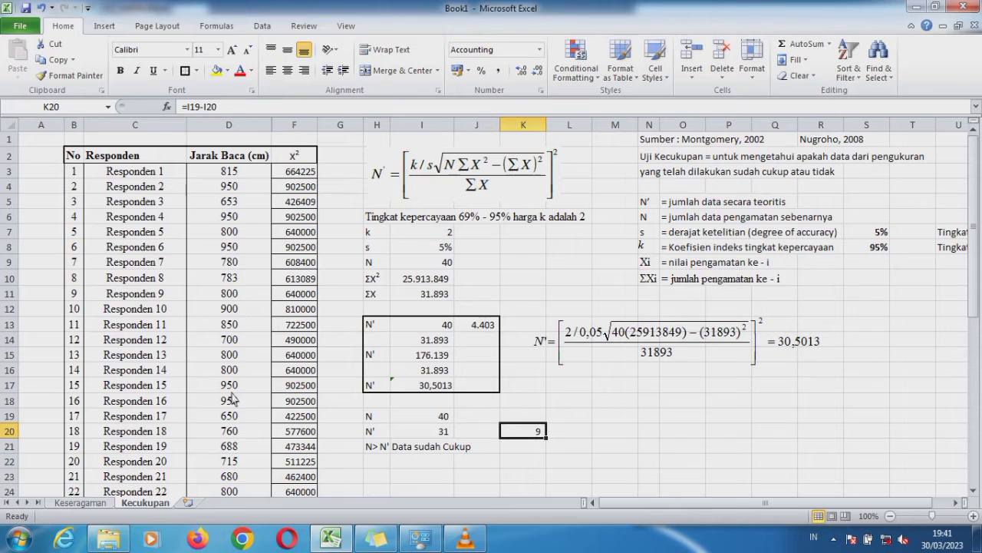
Step: Delete the highlighted rows of Responden 33 and Responden 38 from the Keseragaman sheet
left_click(80, 503)
left_click(139, 393)
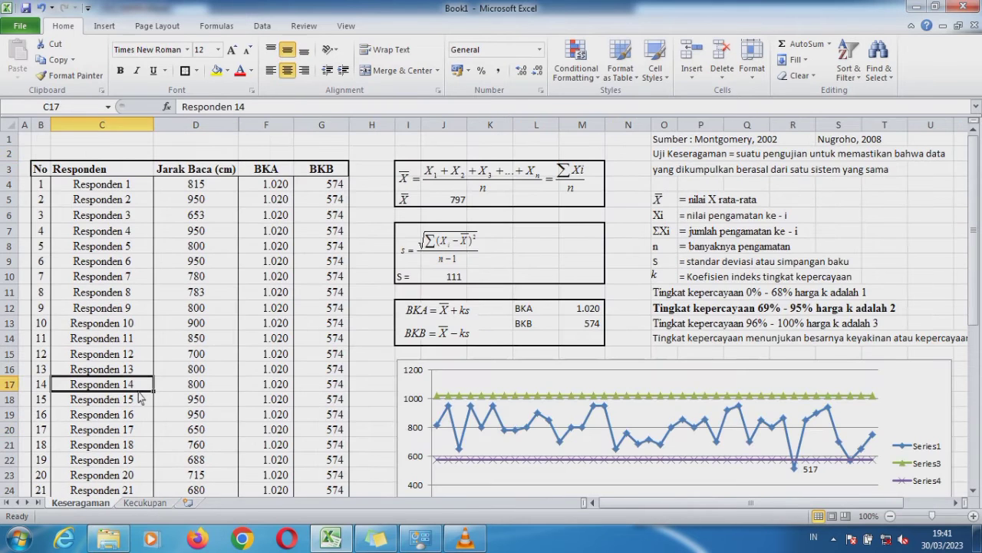
key("Down")
key("Down")
key("Down")
key("Down")
key("Down")
key("Down")
key("Down")
key("Down")
key("Down")
key("Down")
key("Down")
key("Down")
key("Down")
key("Down")
key("Down")
key("Down")
key("Down")
key("Down")
key("Down")
key("Down")
key("Down")
key("Down")
key("Down")
key("Down")
key("Down")
key("Down")
key("Down")
key("Down")
key("Down")
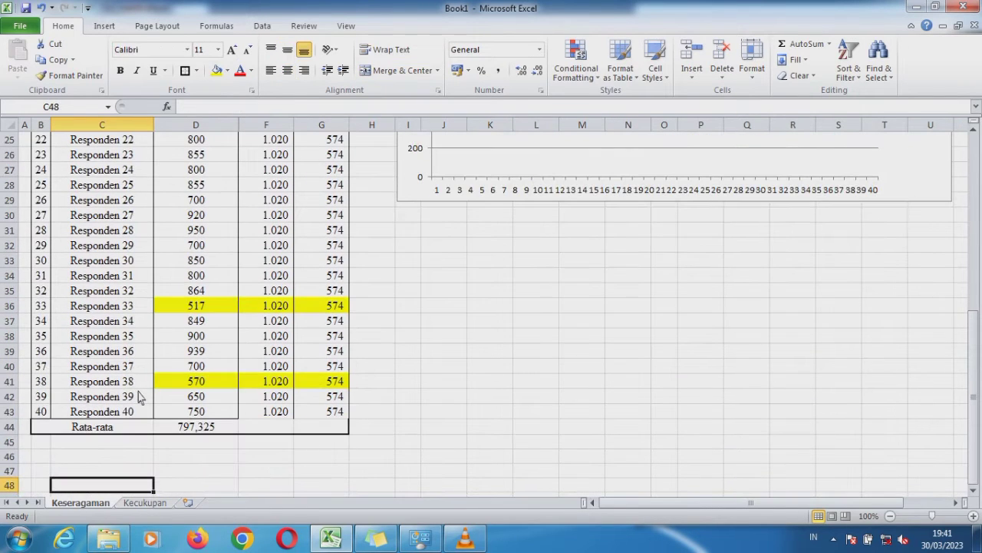
left_click(13, 307)
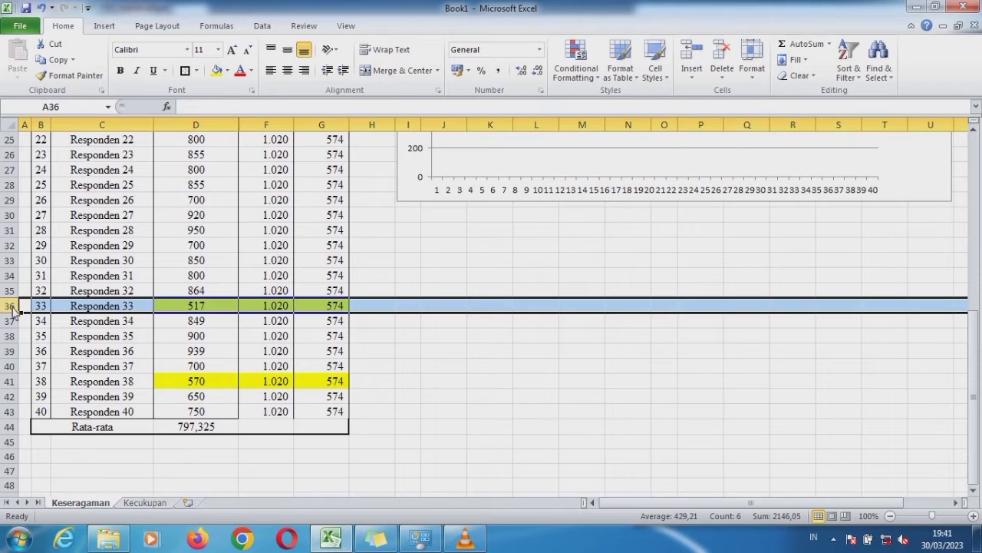
left_click(723, 52)
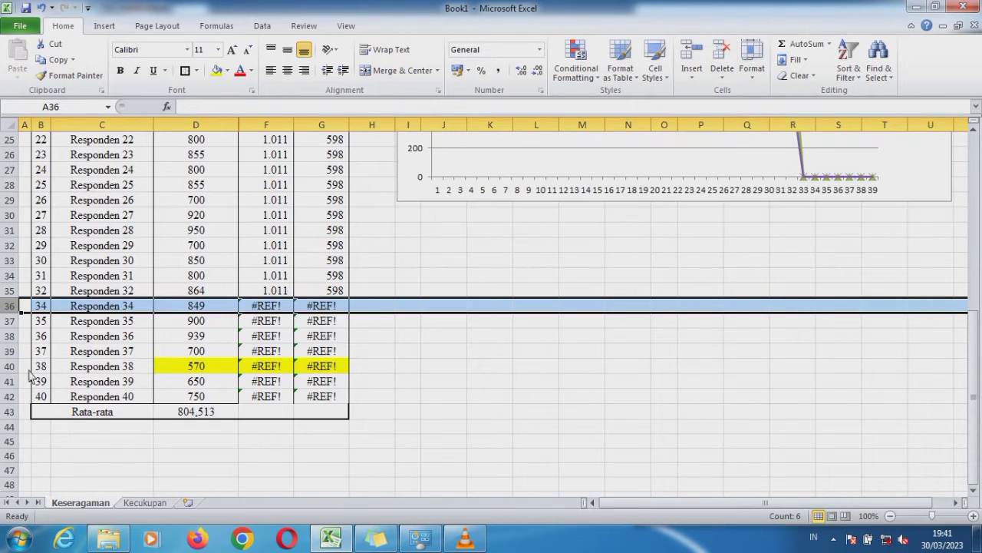
left_click(14, 367)
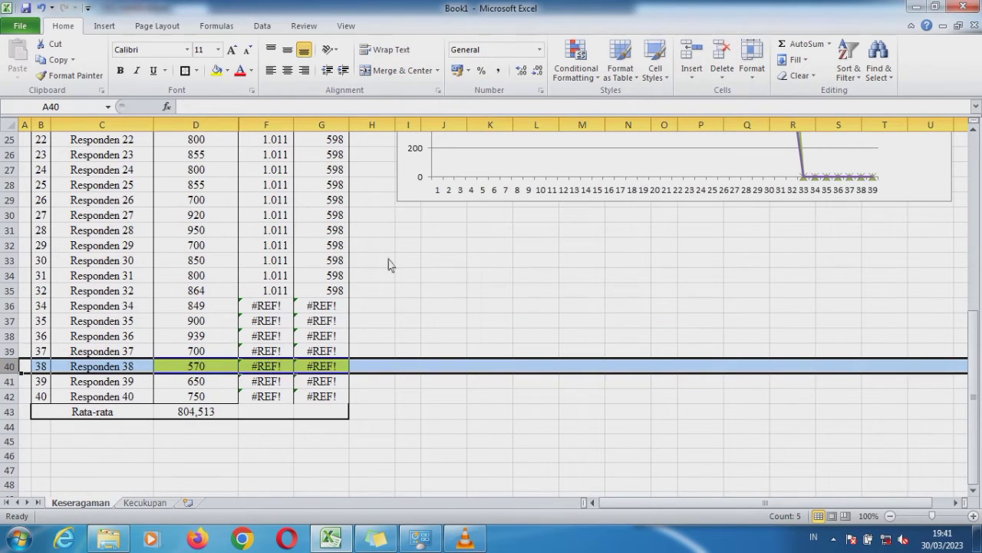
left_click(722, 52)
Step: Copy the BKA and BKB formulas from row 35 down through row 41 to replace the broken references
left_click(270, 294)
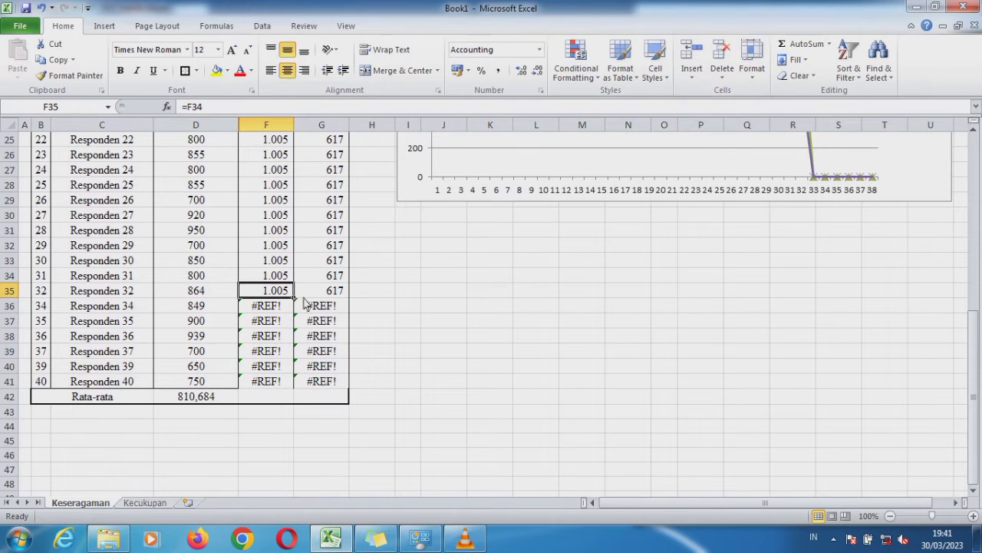
left_click_drag(294, 298, 296, 389)
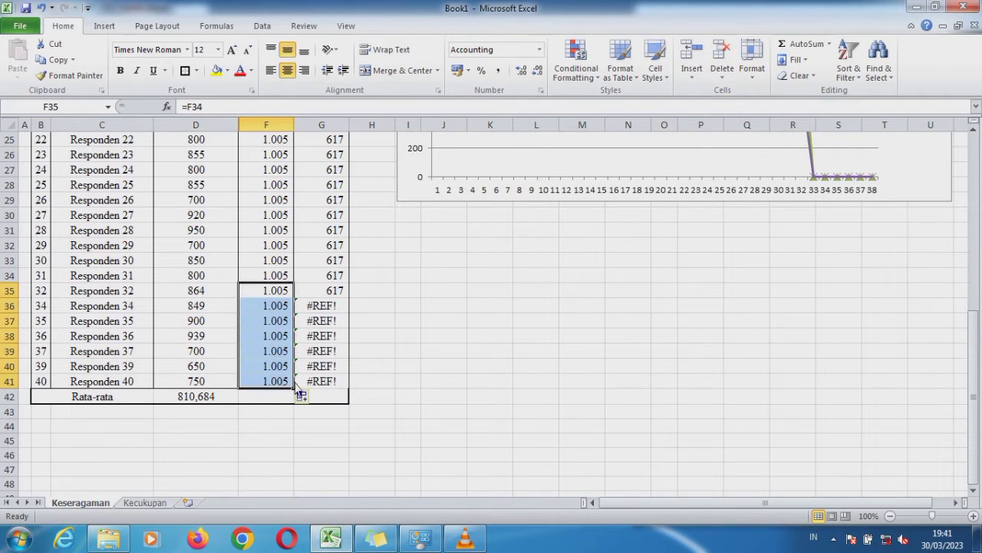
left_click(333, 294)
left_click_drag(349, 298, 352, 394)
left_click(412, 351)
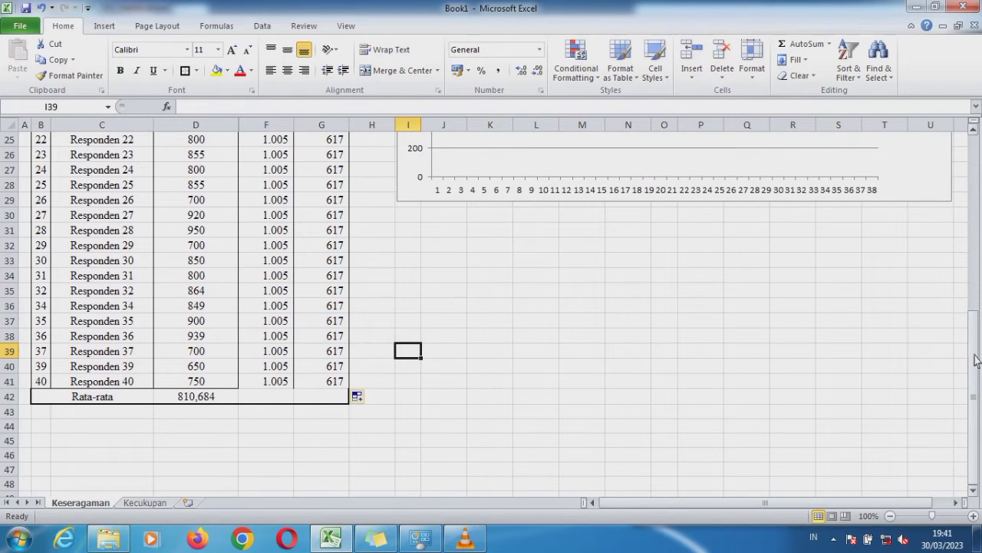
Step: Remove the leftover 849 data label from the Keseragaman control chart
left_click_drag(976, 356, 959, 182)
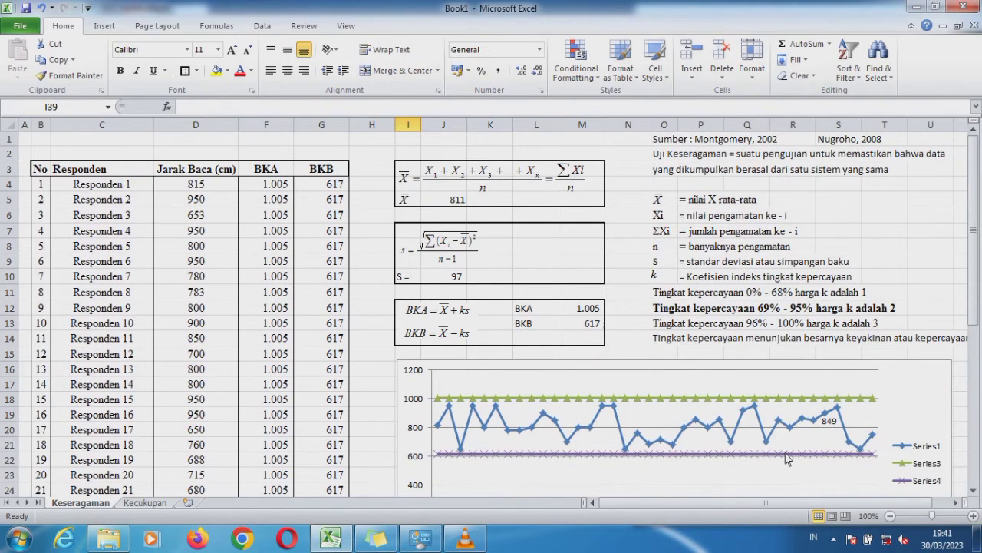
mouse_move(785, 458)
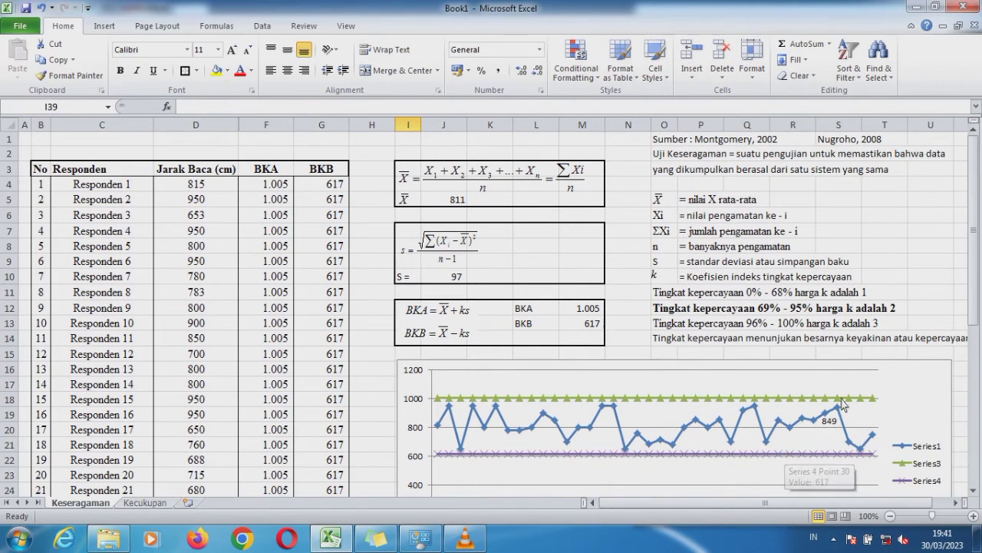
left_click(832, 423)
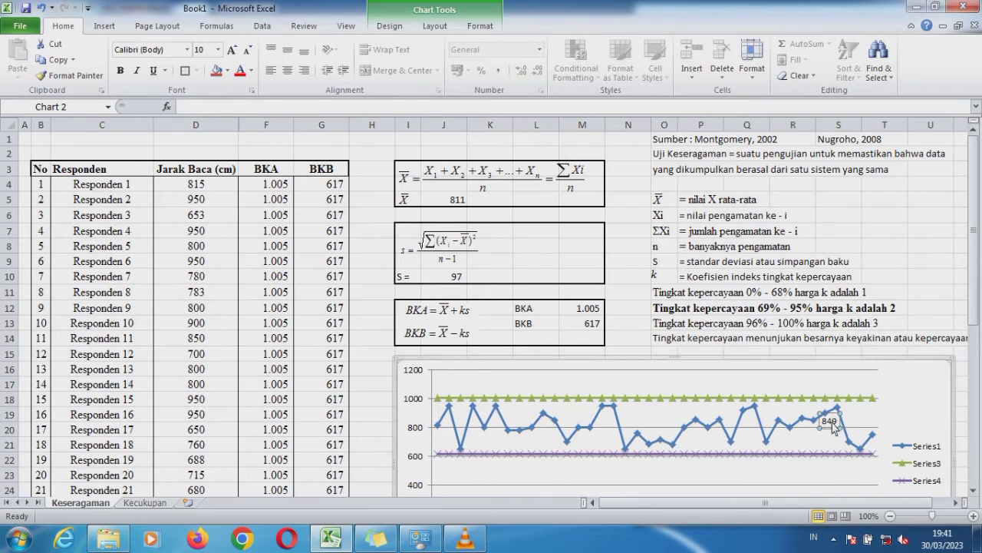
key("Delete")
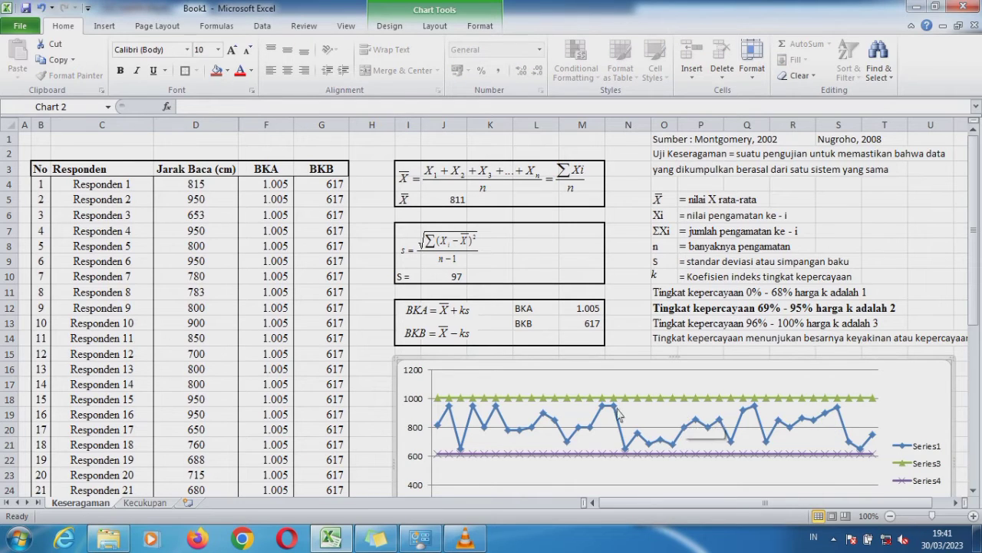
Step: Delete the two #REF! rows numbered 33 and 38 from the Kecukupan sheet's respondent table
left_click(153, 502)
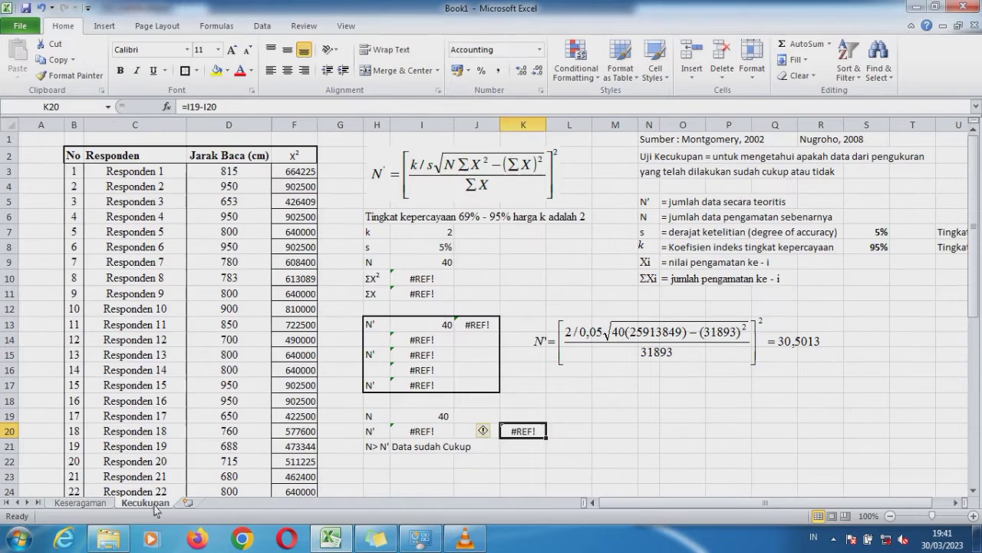
left_click(213, 371)
key("Down")
key("Down")
key("Down")
key("Down")
key("Down")
key("Down")
key("Down")
key("Down")
key("Down")
key("Down")
key("Down")
key("Down")
key("Down")
key("Down")
key("Down")
key("Down")
key("Down")
key("Down")
key("Down")
key("Down")
key("Down")
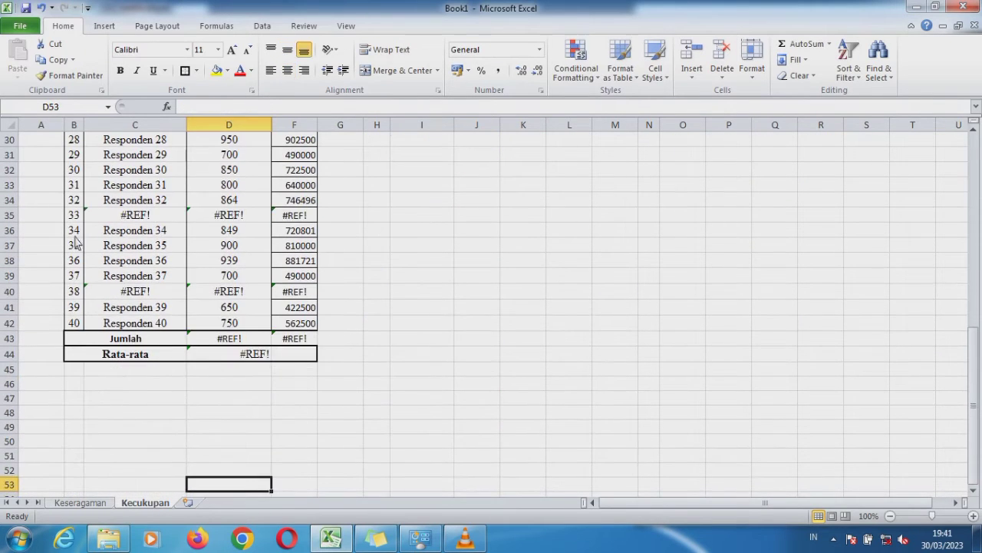
left_click(11, 215)
left_click(721, 63)
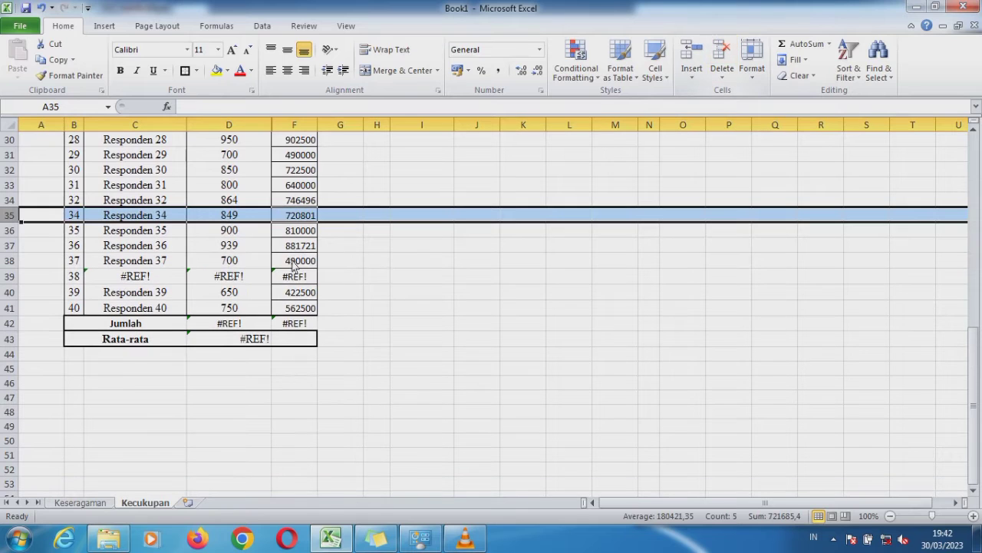
left_click(8, 276)
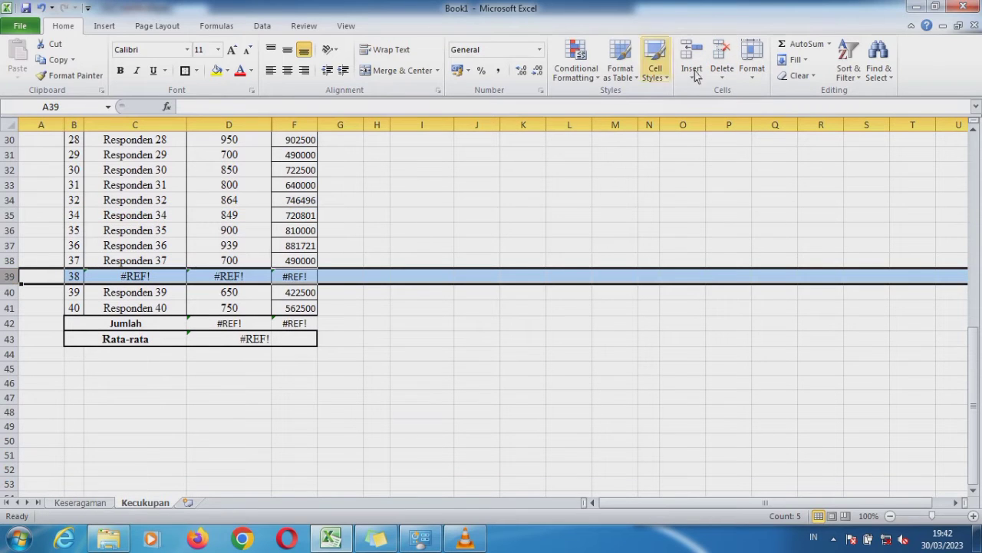
left_click(720, 52)
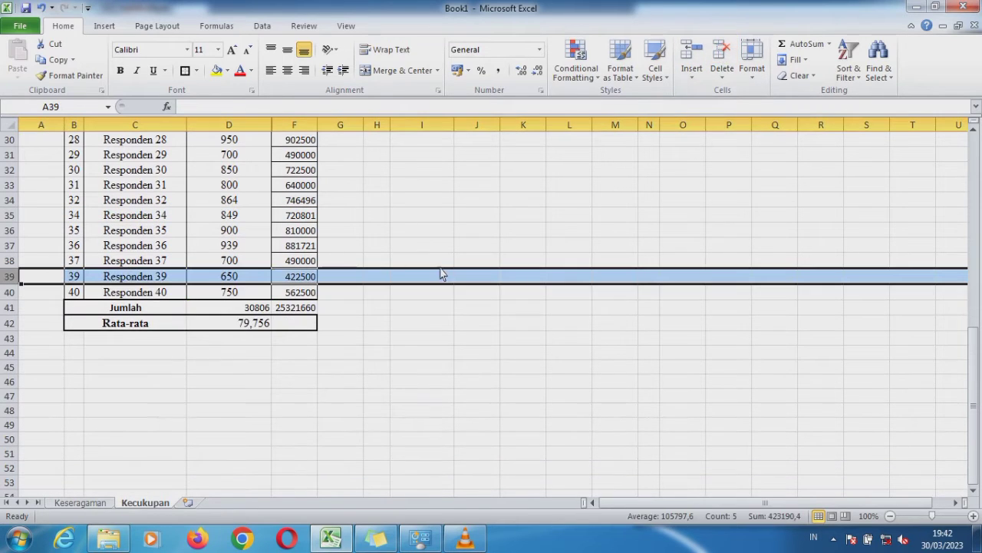
Step: Review the recalculated N' results on the Kecukupan sheet and check the reference behind N in I9
left_click(481, 249)
key("Up")
key("Up")
key("Up")
key("Up")
key("Up")
key("Up")
key("Up")
key("Up")
key("Up")
key("Up")
key("Up")
key("Up")
key("Up")
key("Up")
key("Up")
key("Up")
key("Up")
key("Up")
key("Up")
key("Up")
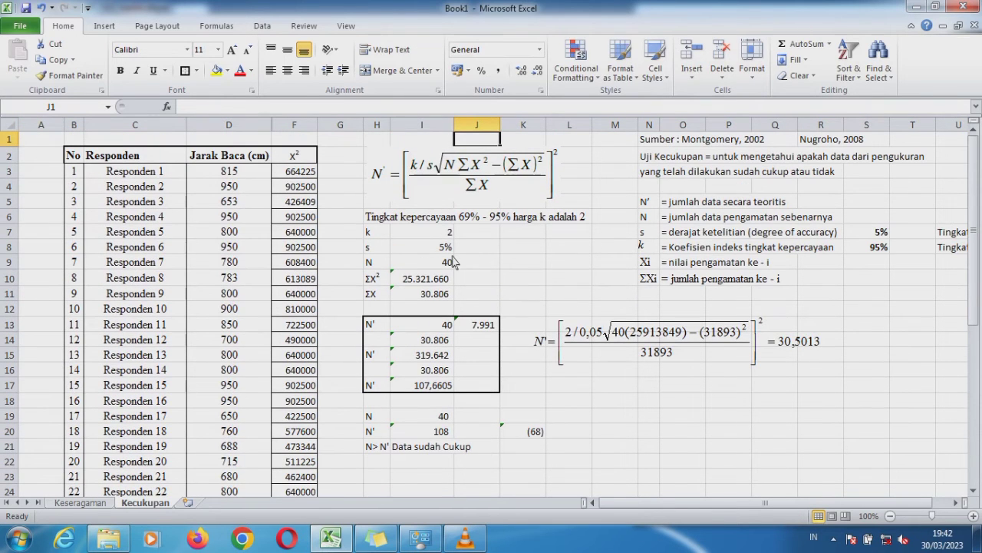
left_click(420, 265)
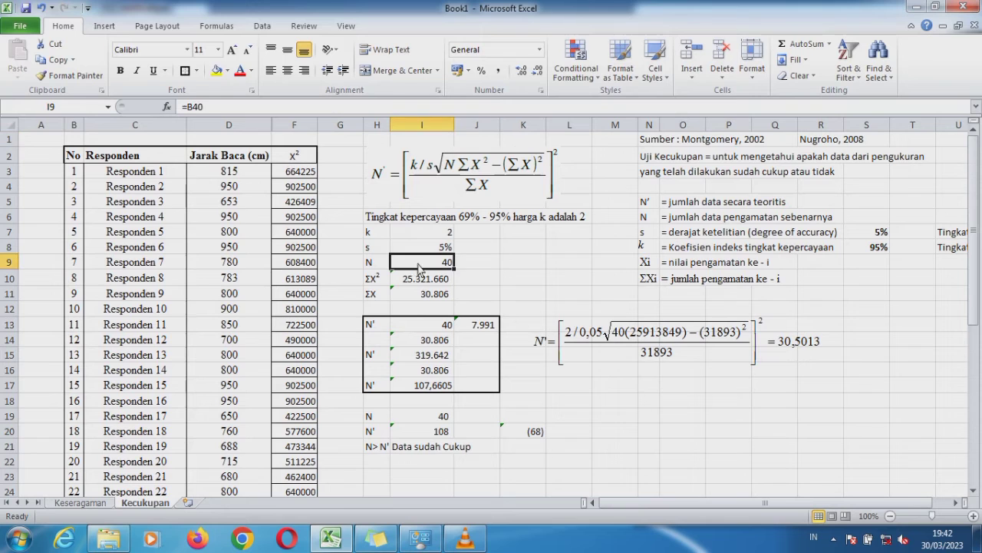
double_click(419, 266)
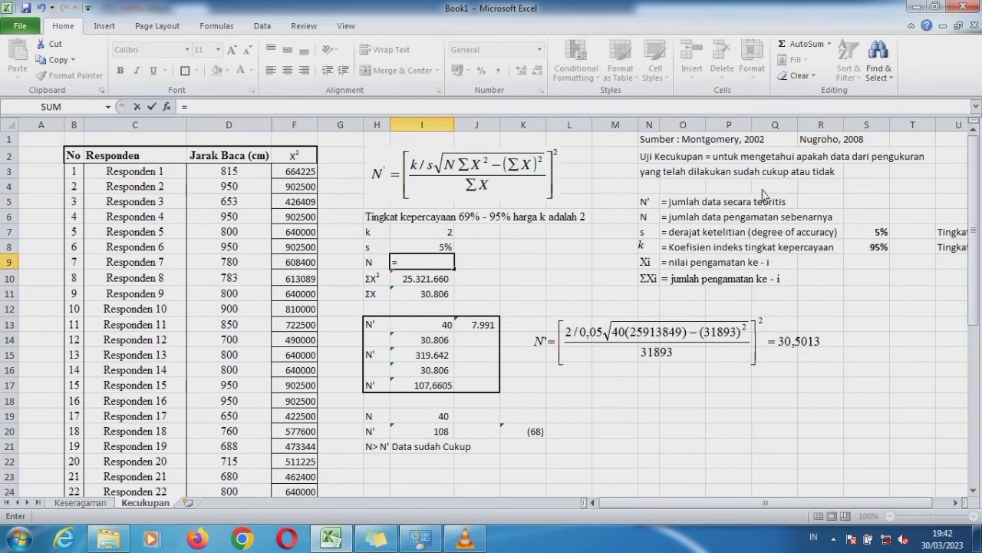
key("Escape")
Step: Renumber the No column consecutively from 28 in B30 to 38 in B40 by filling the series down
left_click_drag(973, 173, 973, 334)
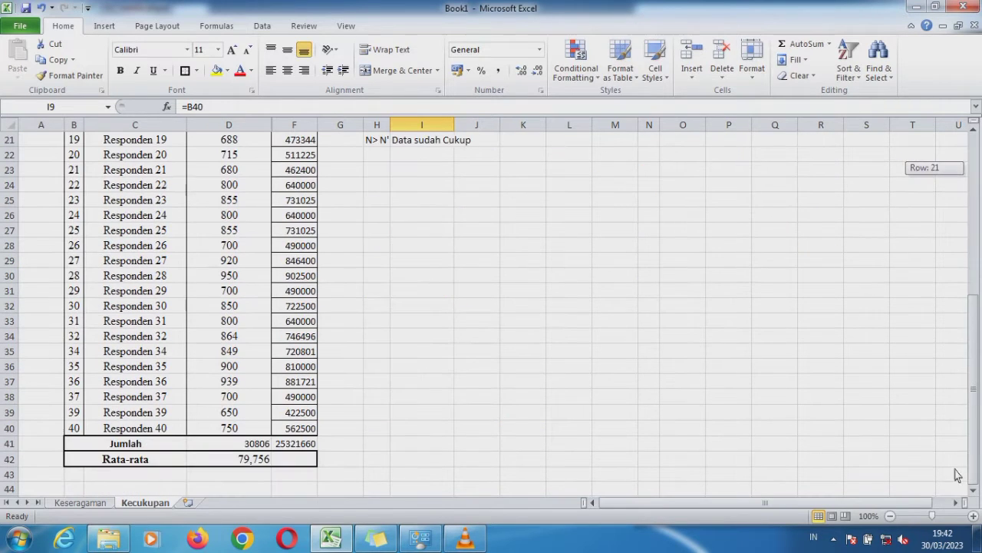
left_click_drag(74, 274, 87, 442)
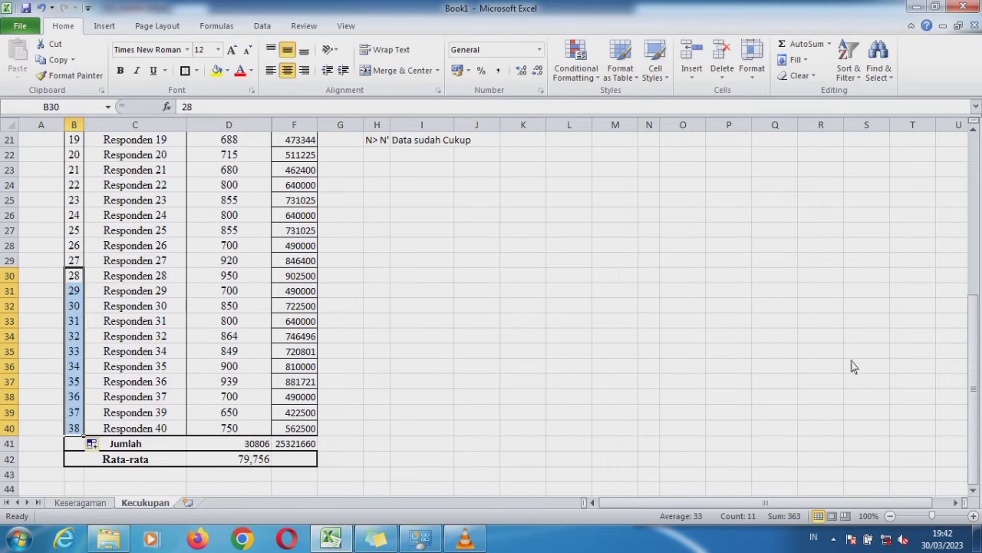
left_click_drag(975, 368, 973, 137)
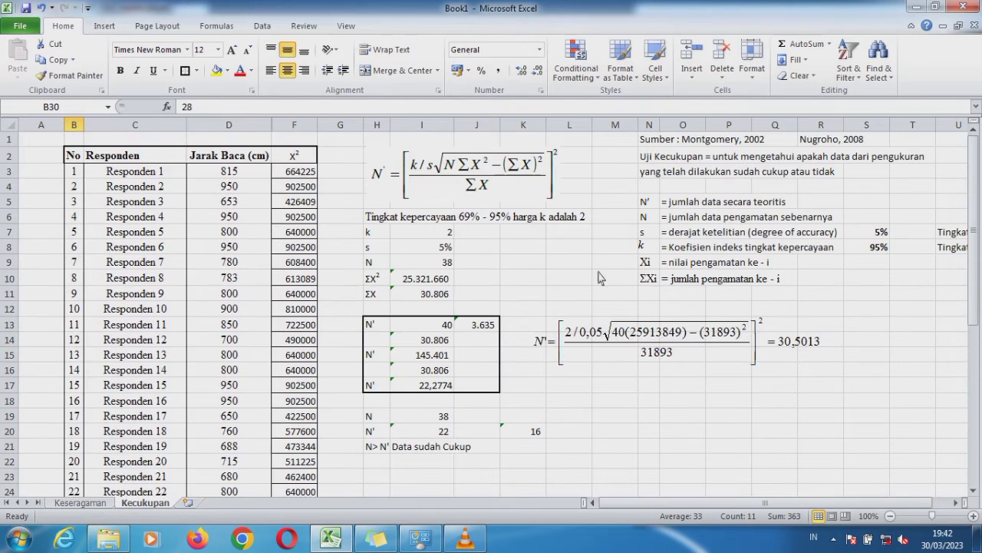
Step: Review the Kecukupan calculation in column I, from k, s and N through the N' formula to the final comparison of N and N'
left_click(424, 259)
key("Up")
key("Up")
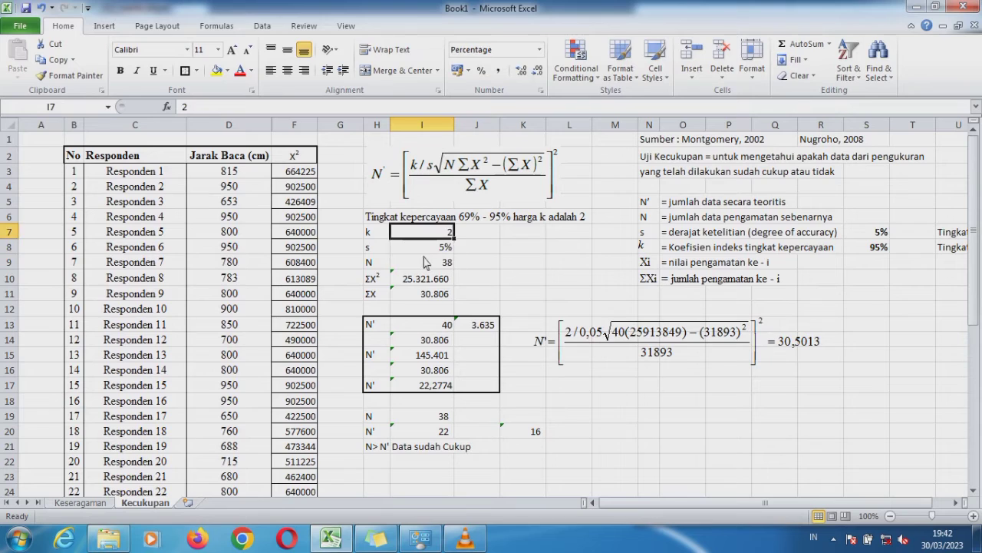
key("Down")
key("Down")
key("Down")
key("Down")
key("Down")
key("Down")
key("Down")
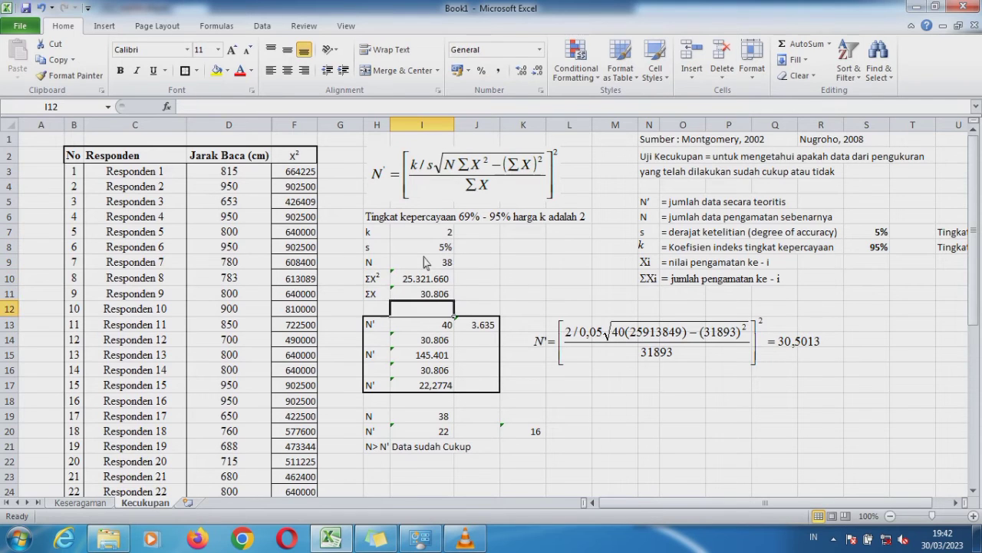
key("Down")
key("Down")
key("Down")
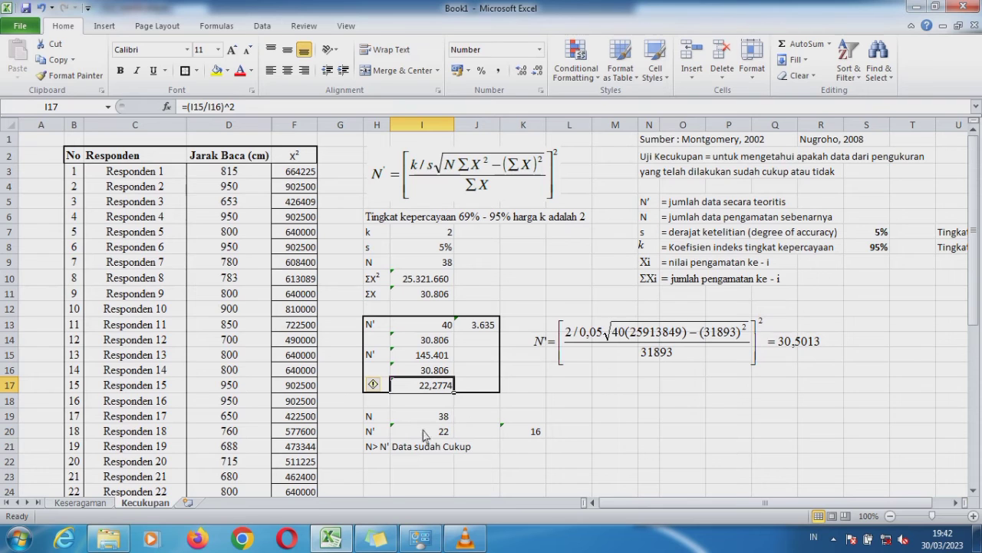
left_click(430, 434)
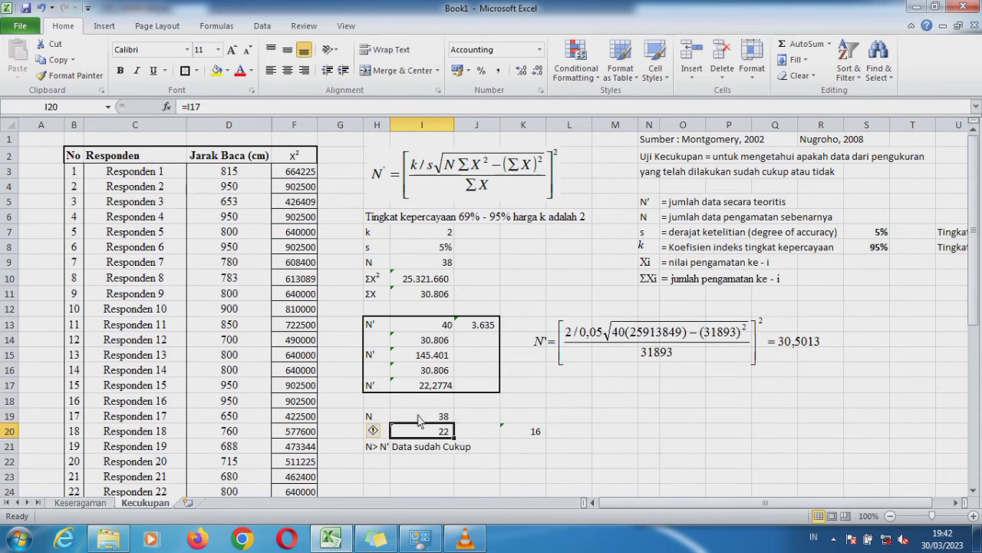
key("Down")
Step: Edit the worked N' equation object so that its result after the equals sign reads 22,2774
double_click(658, 346)
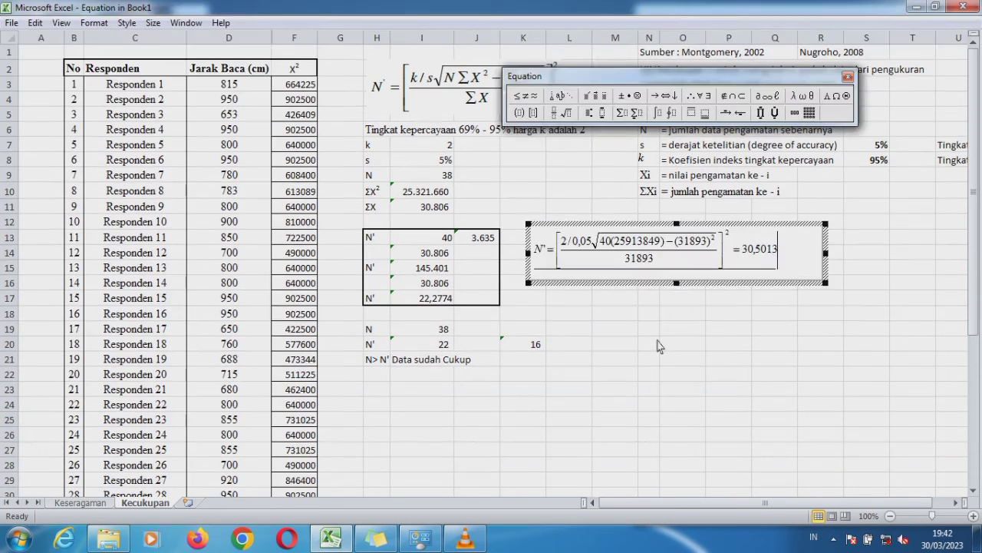
key("BackSpace")
key("BackSpace")
key("BackSpace")
key("BackSpace")
key("BackSpace")
key("BackSpace")
key("BackSpace")
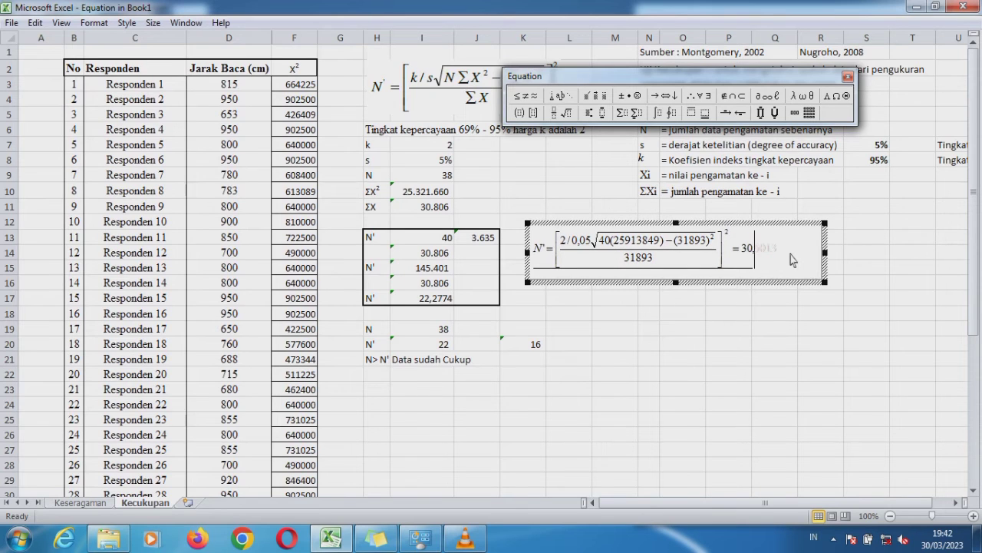
type("22,2774")
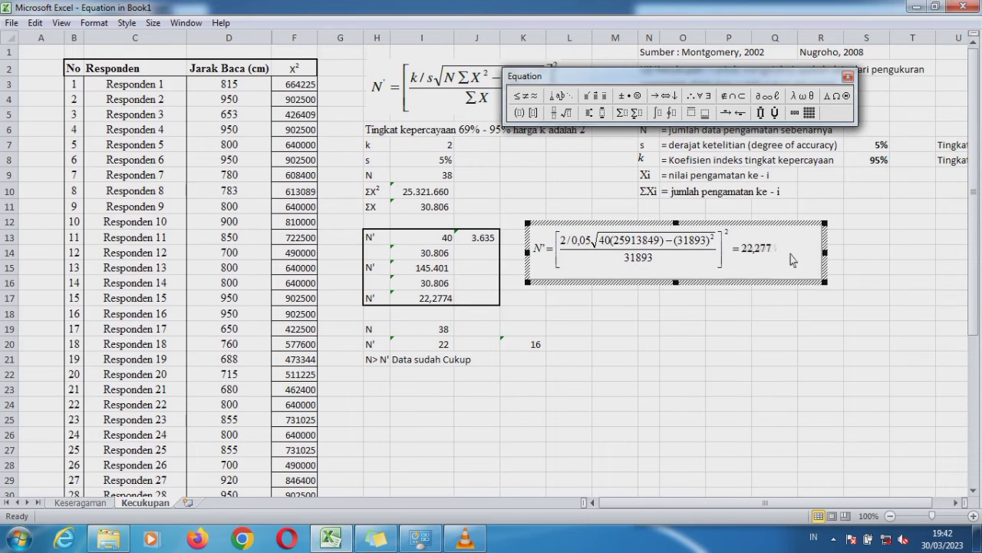
Step: Set the N multiplier under the square root of the worked equation to 38
left_click(611, 246)
key("BackSpace")
key("BackSpace")
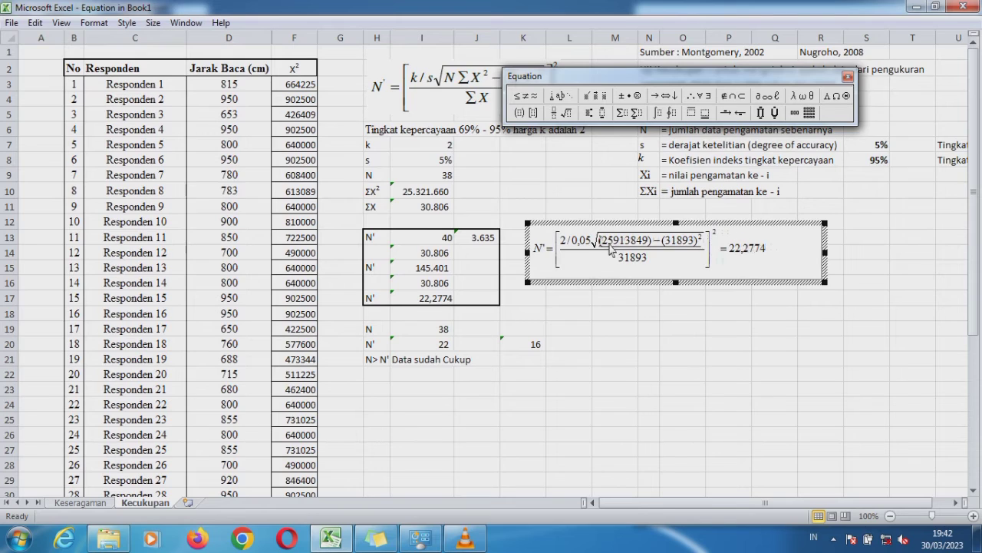
type("38")
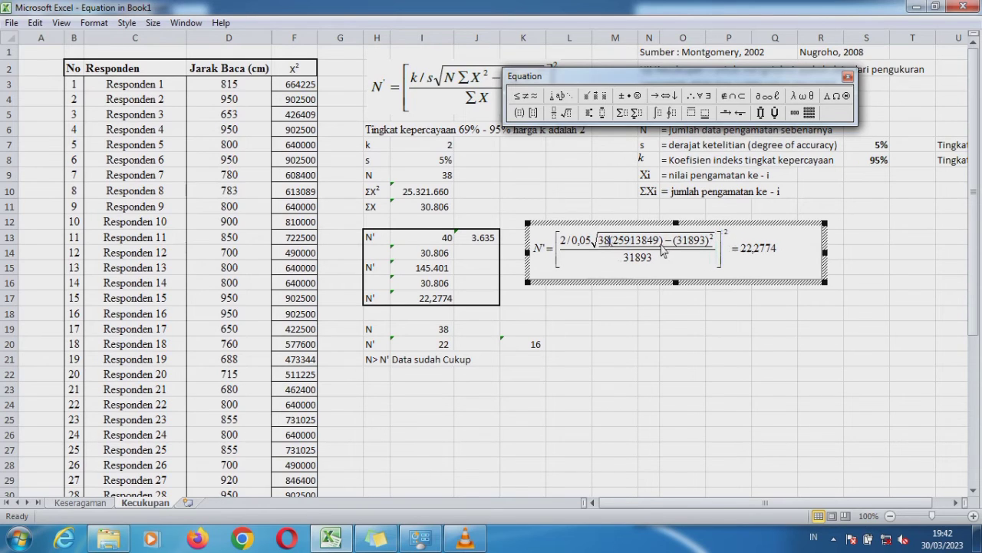
Step: Set the ΣX² value in parentheses under the square root to 25321660
left_click(659, 246)
key("BackSpace")
key("BackSpace")
key("BackSpace")
key("BackSpace")
key("BackSpace")
key("BackSpace")
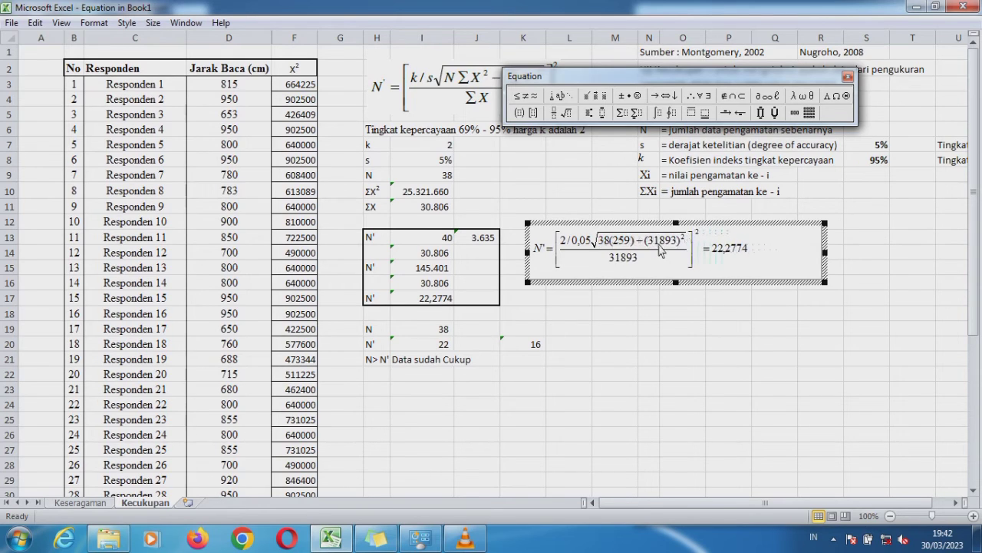
type("32166")
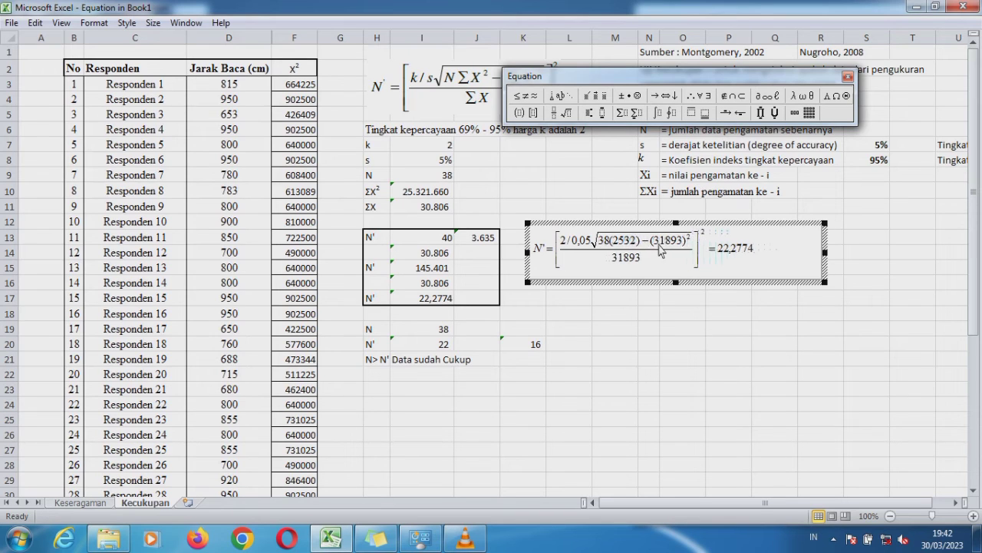
type("0")
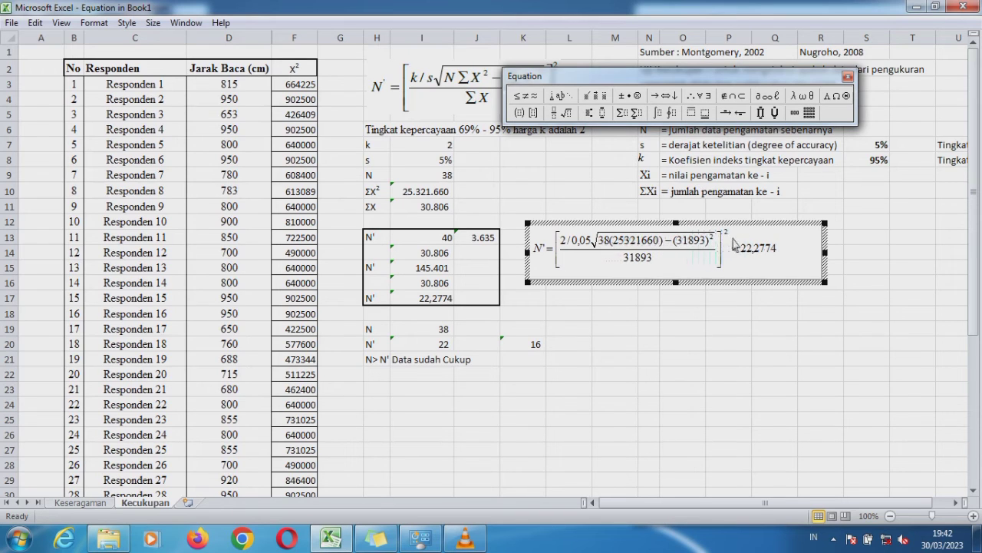
Step: Set the squared ΣX term under the square root to 30806
left_click(705, 240)
key("BackSpace")
key("BackSpace")
key("BackSpace")
key("BackSpace")
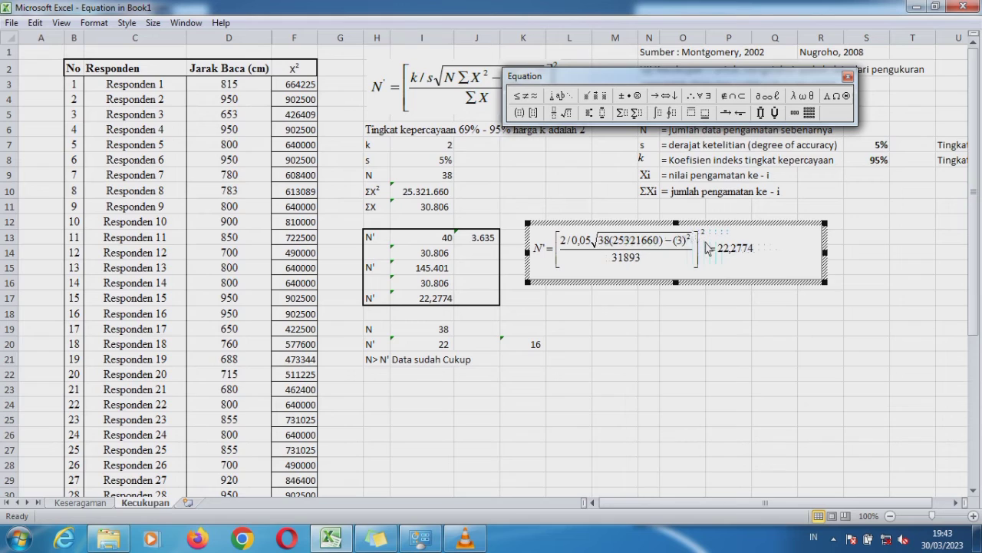
type("0")
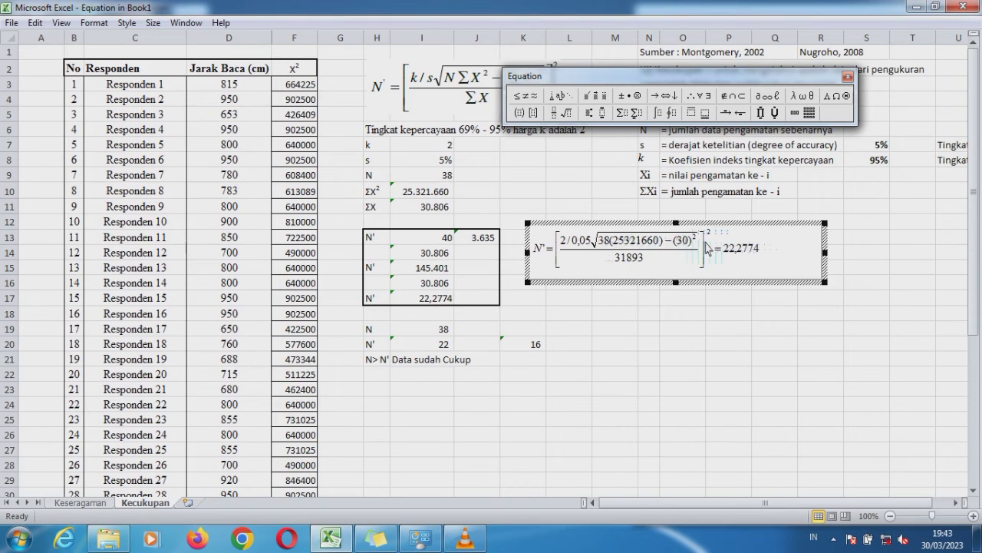
type("806")
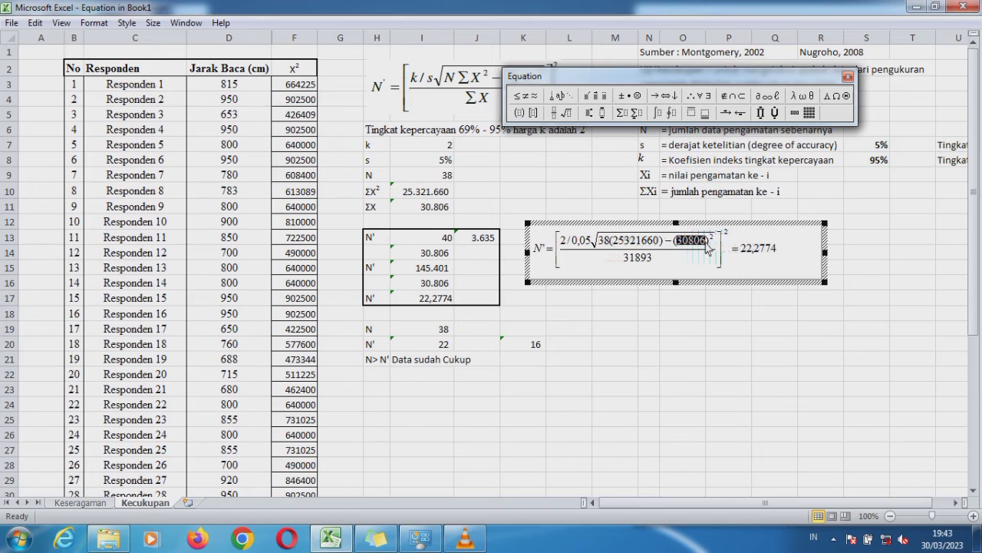
Step: Set the denominator of the worked equation to 30806 and finish editing the equation
double_click(654, 262)
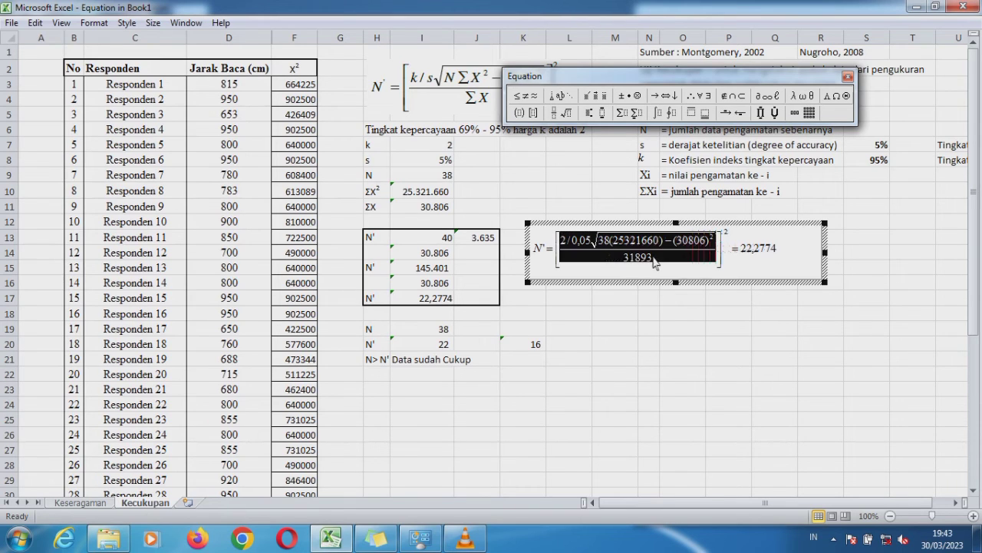
left_click(648, 263)
key("BackSpace")
key("BackSpace")
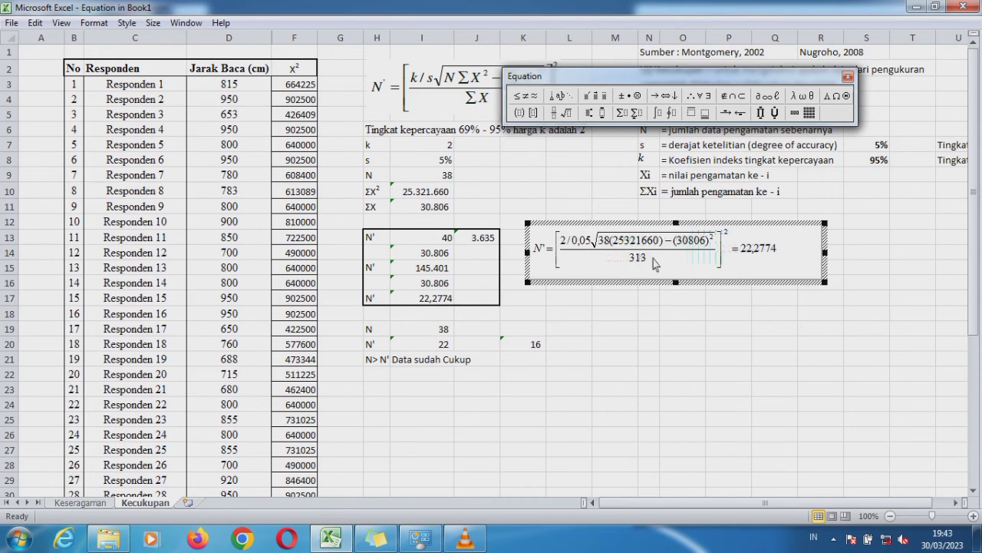
type("30806")
left_click(675, 333)
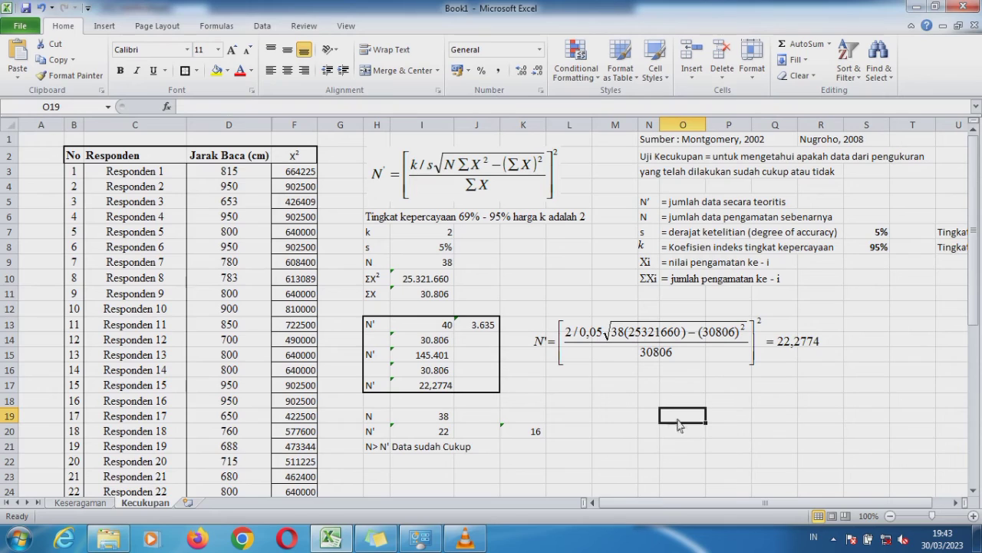
Step: Make the conclusion "N> N' Data sudah Cukup" in H21:J21 bold
left_click(376, 451)
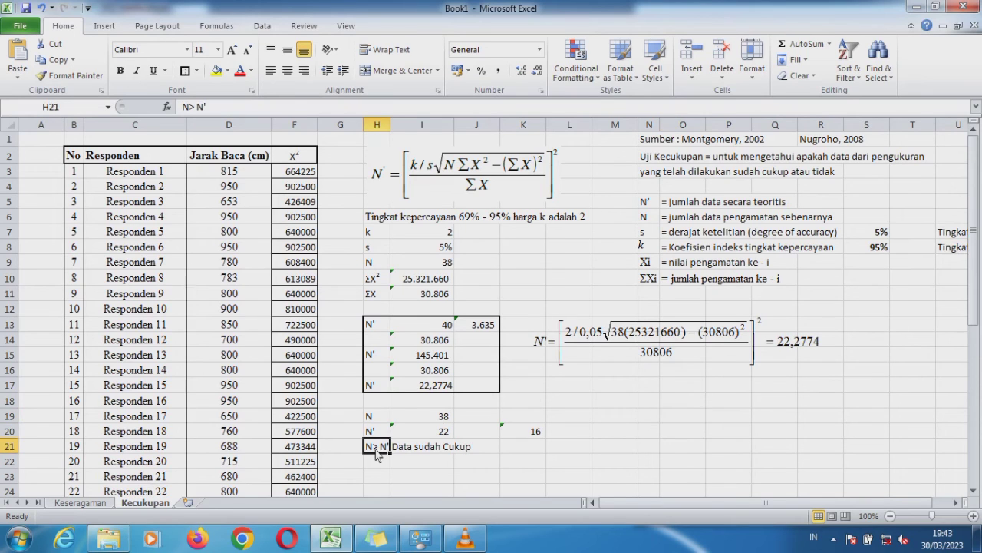
key("shift+Right")
key("shift+Right")
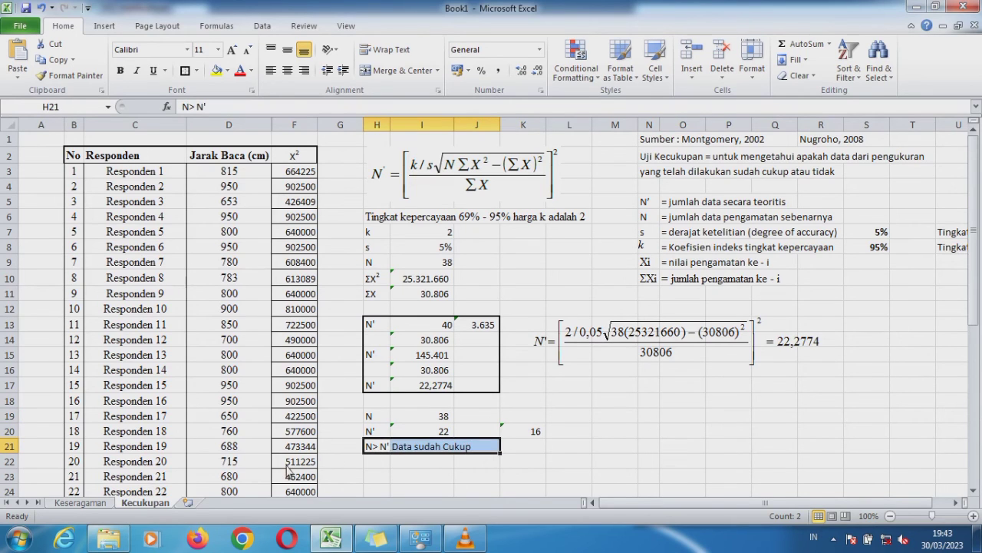
key("ctrl+b")
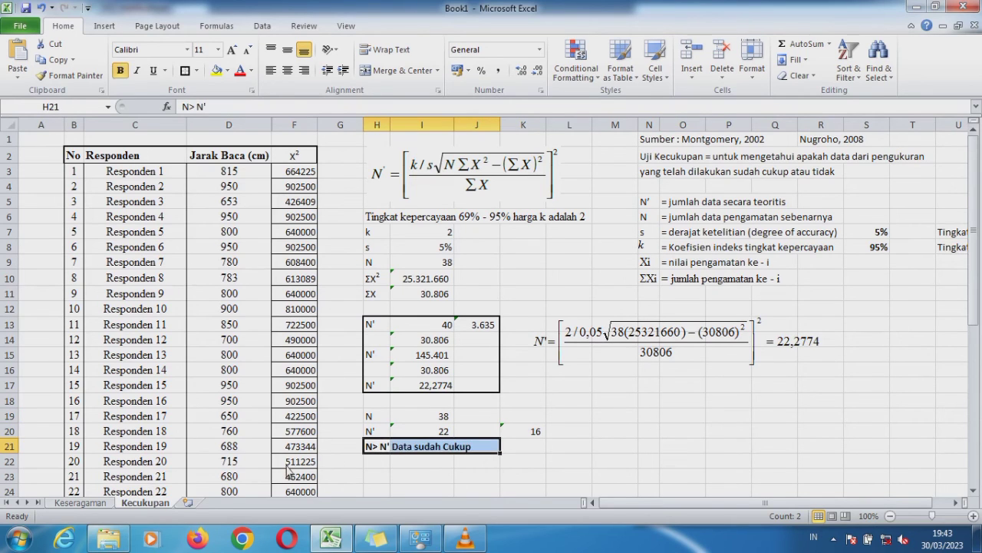
left_click(80, 503)
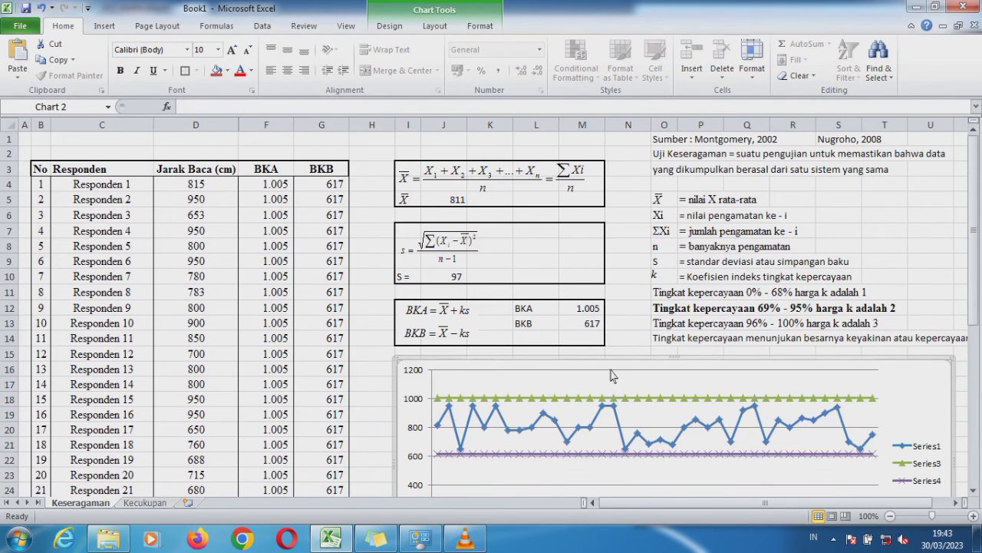
left_click(157, 503)
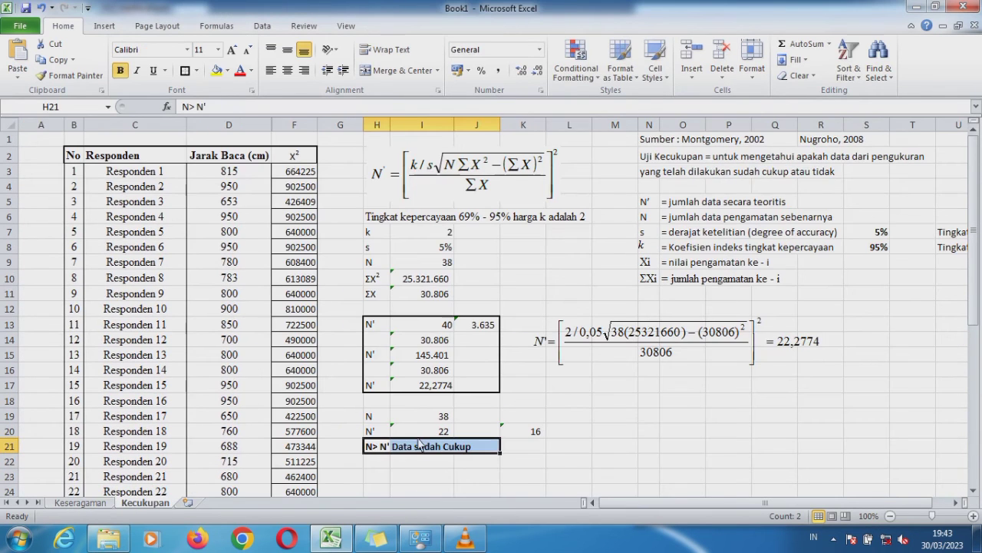
left_click_drag(976, 199, 977, 150)
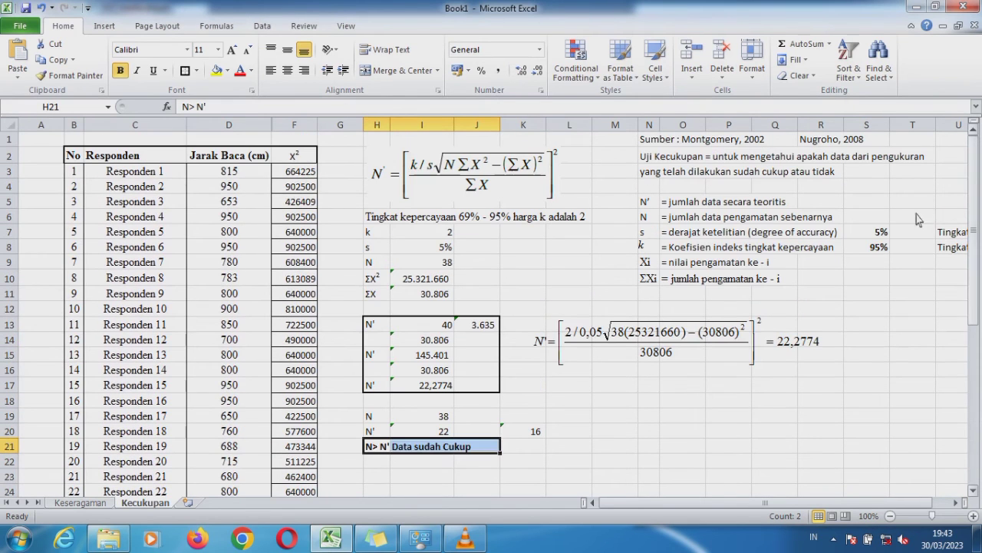
left_click(720, 385)
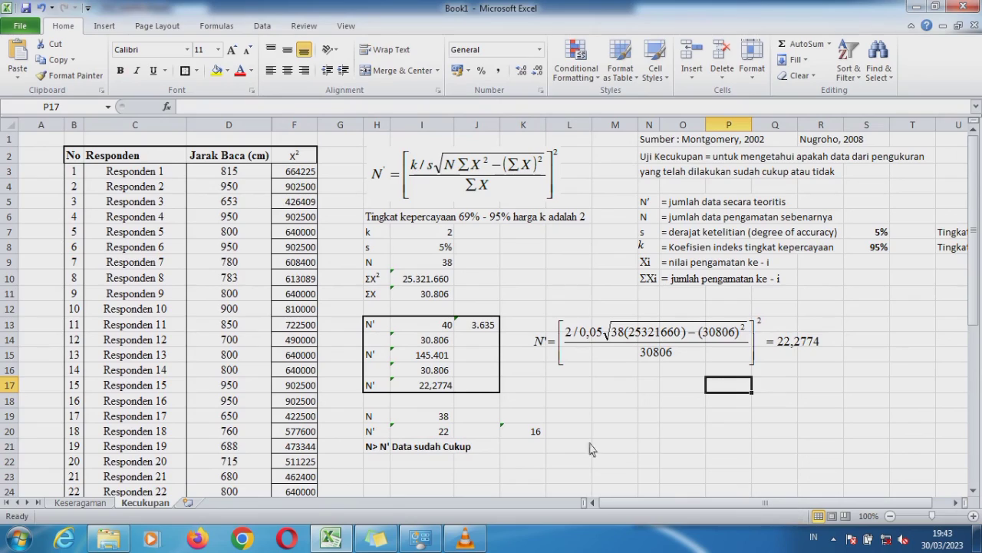